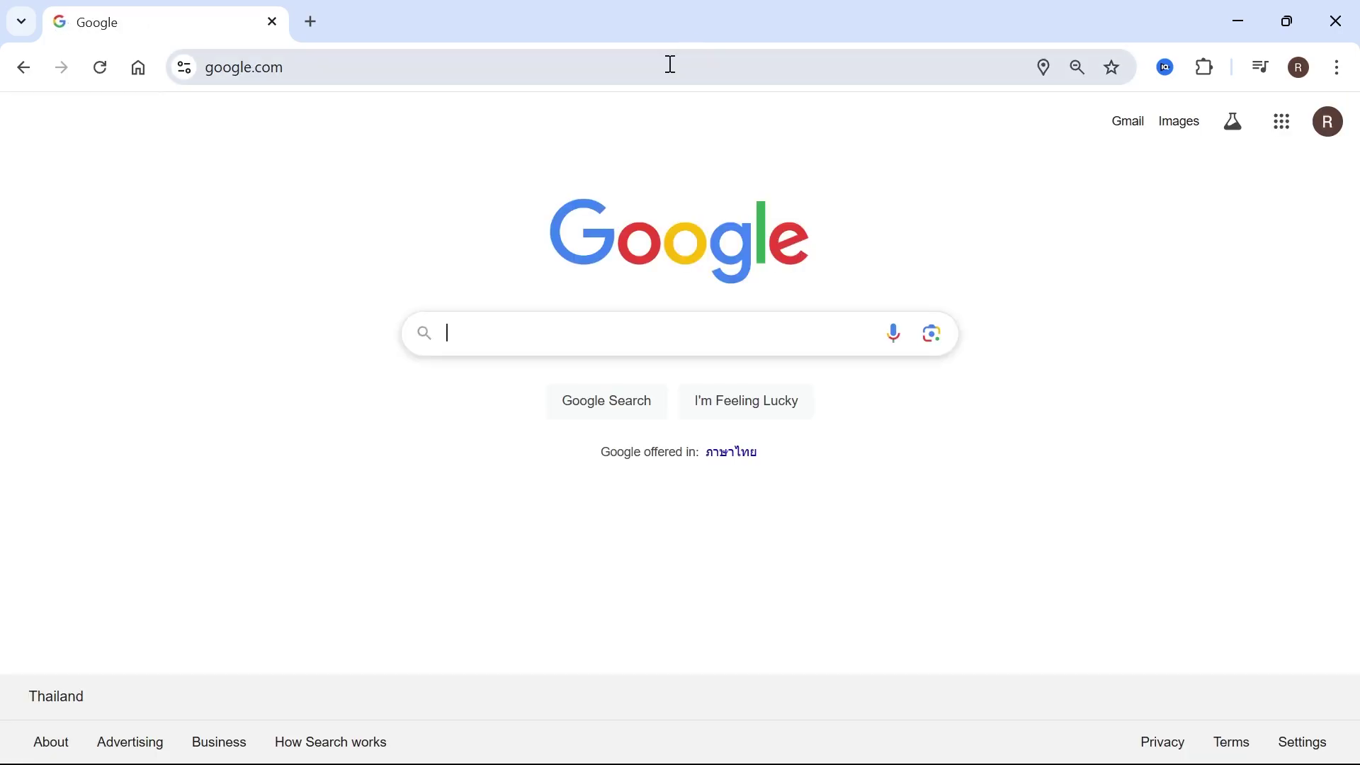
- Search Google for 'ticket tool bot' and open the Ticket Tool homepage at tickettool.xyz
{"action": "type", "text": "ticket tool bot"}
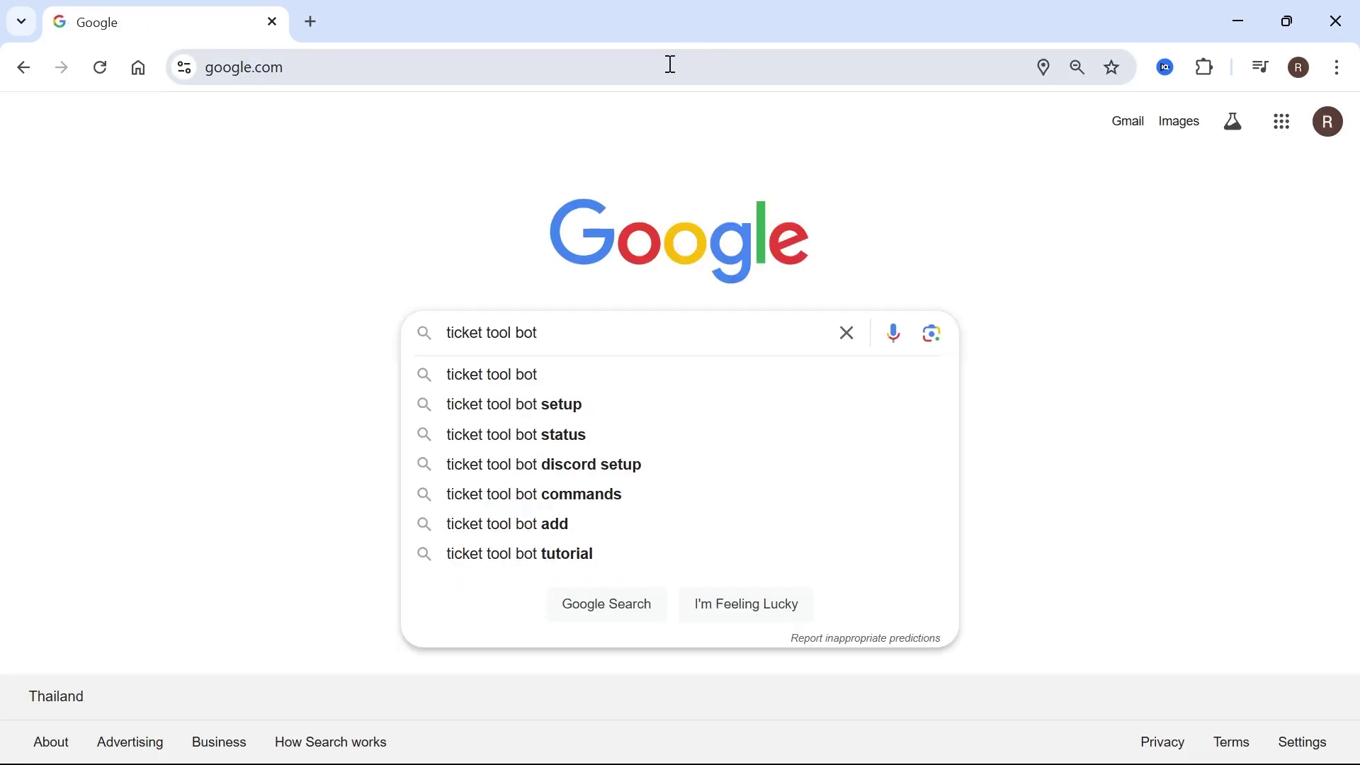
{"action": "key", "text": "Return"}
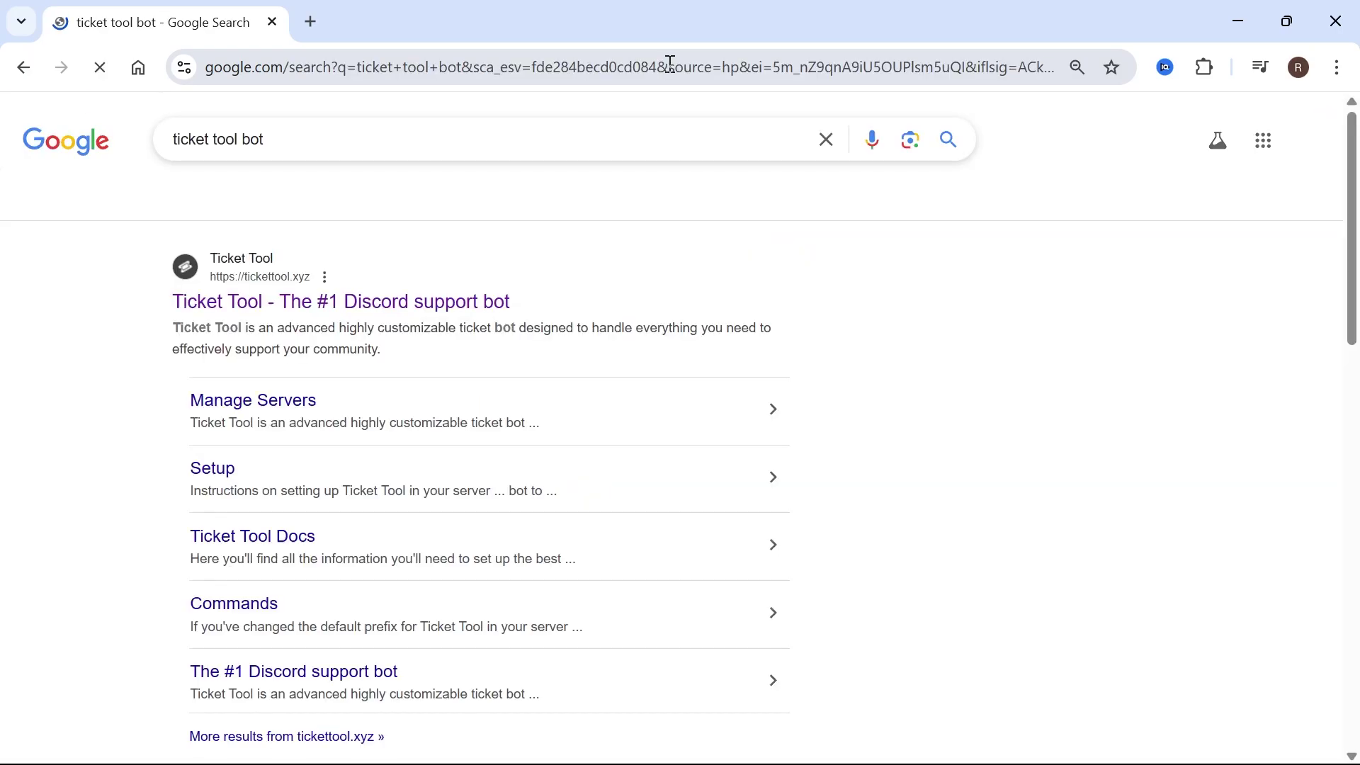
{"action": "left_click", "coordinate": [347, 304]}
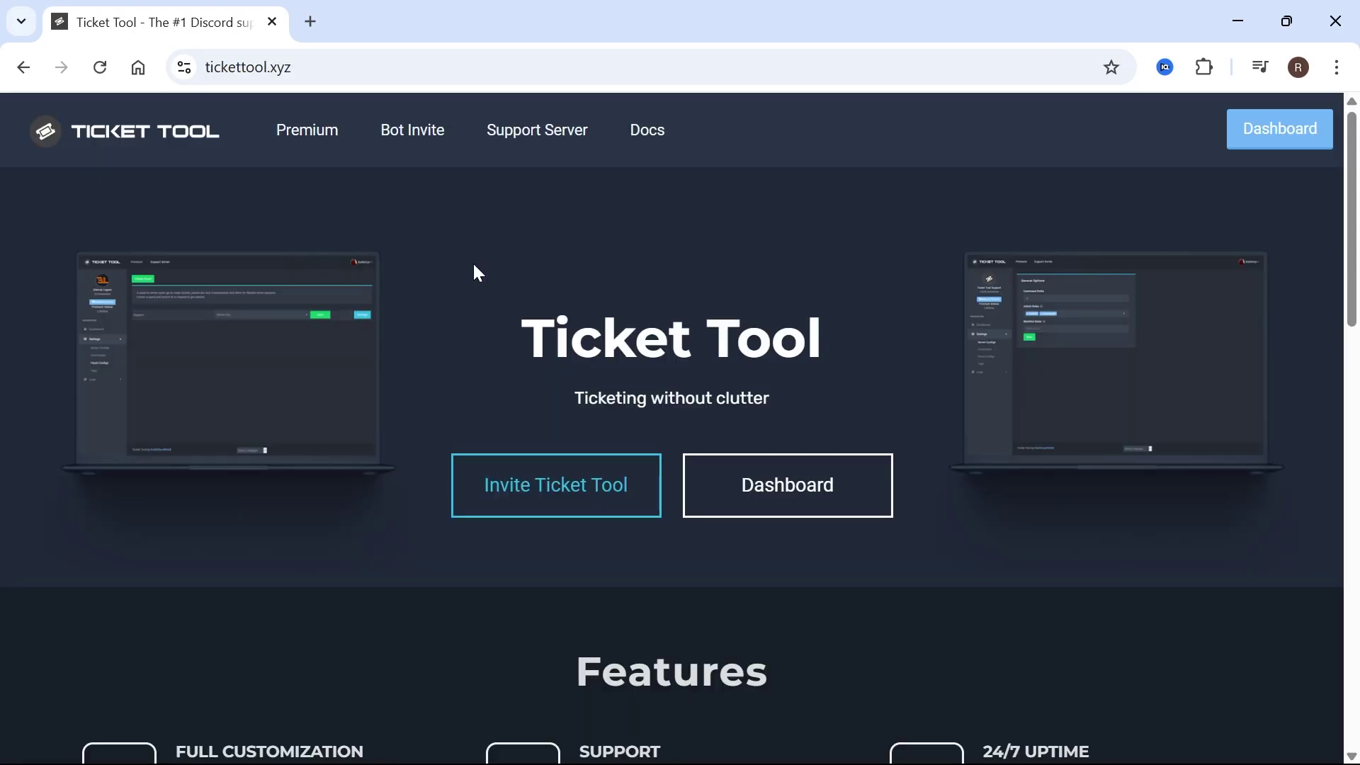
- Start the Ticket Tool invite and pick the target Discord server in Add to Server
{"action": "left_click", "coordinate": [551, 503]}
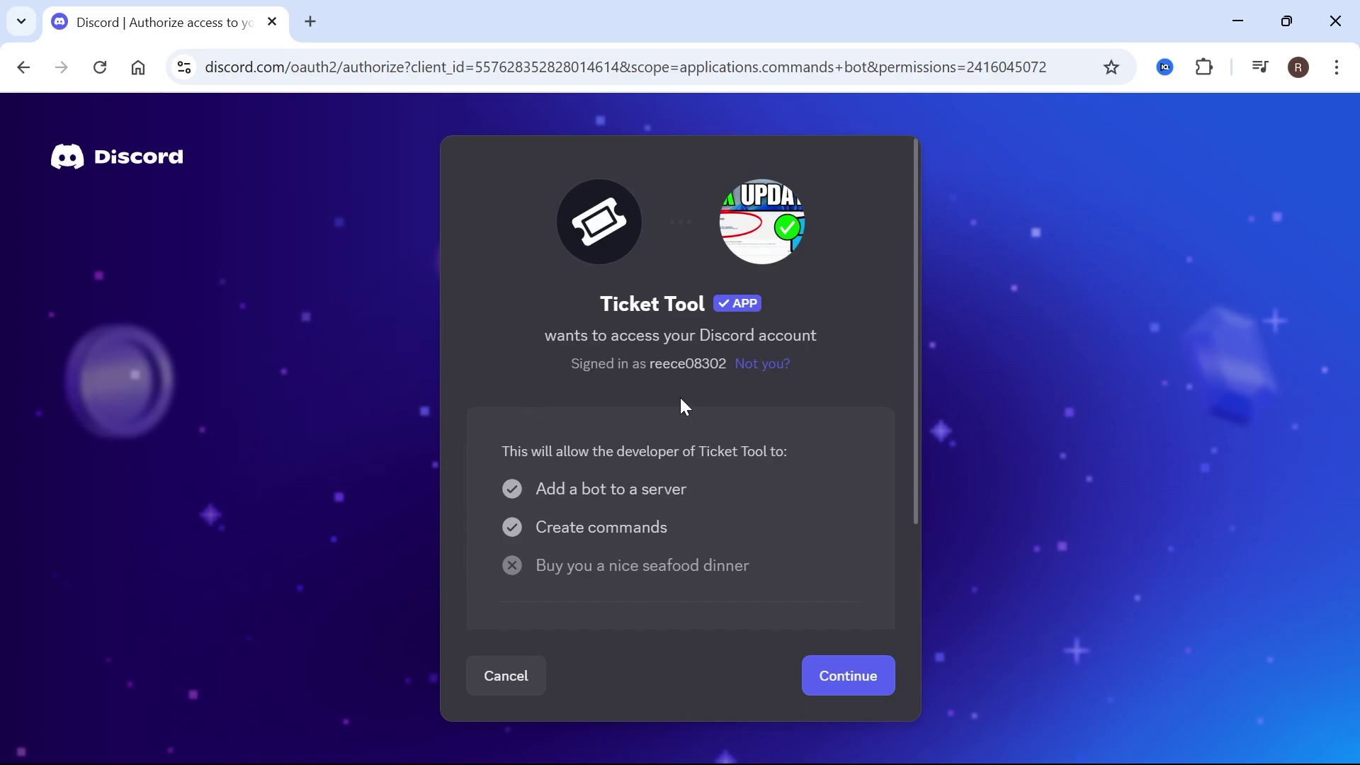
{"action": "scroll", "coordinate": [661, 410], "scroll_direction": "down", "scroll_amount": 2}
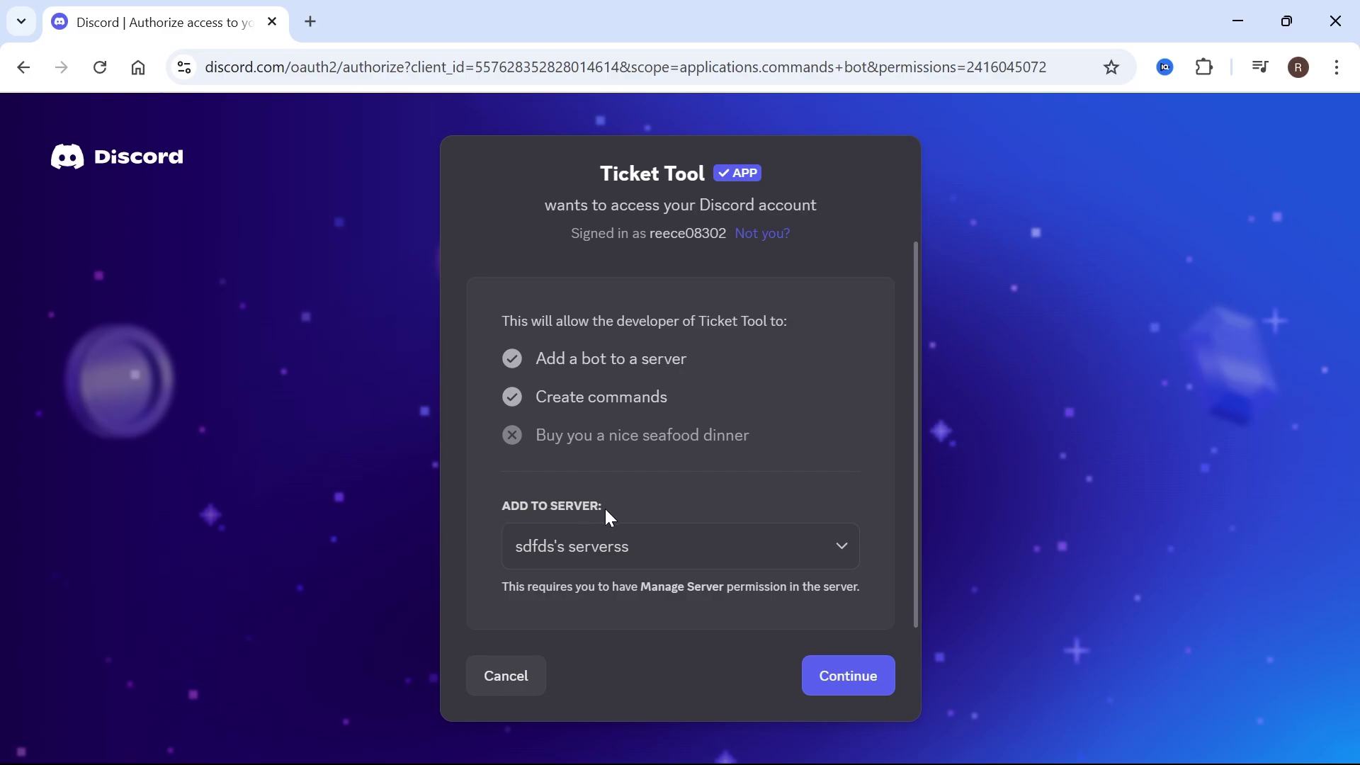
{"action": "left_click", "coordinate": [586, 553]}
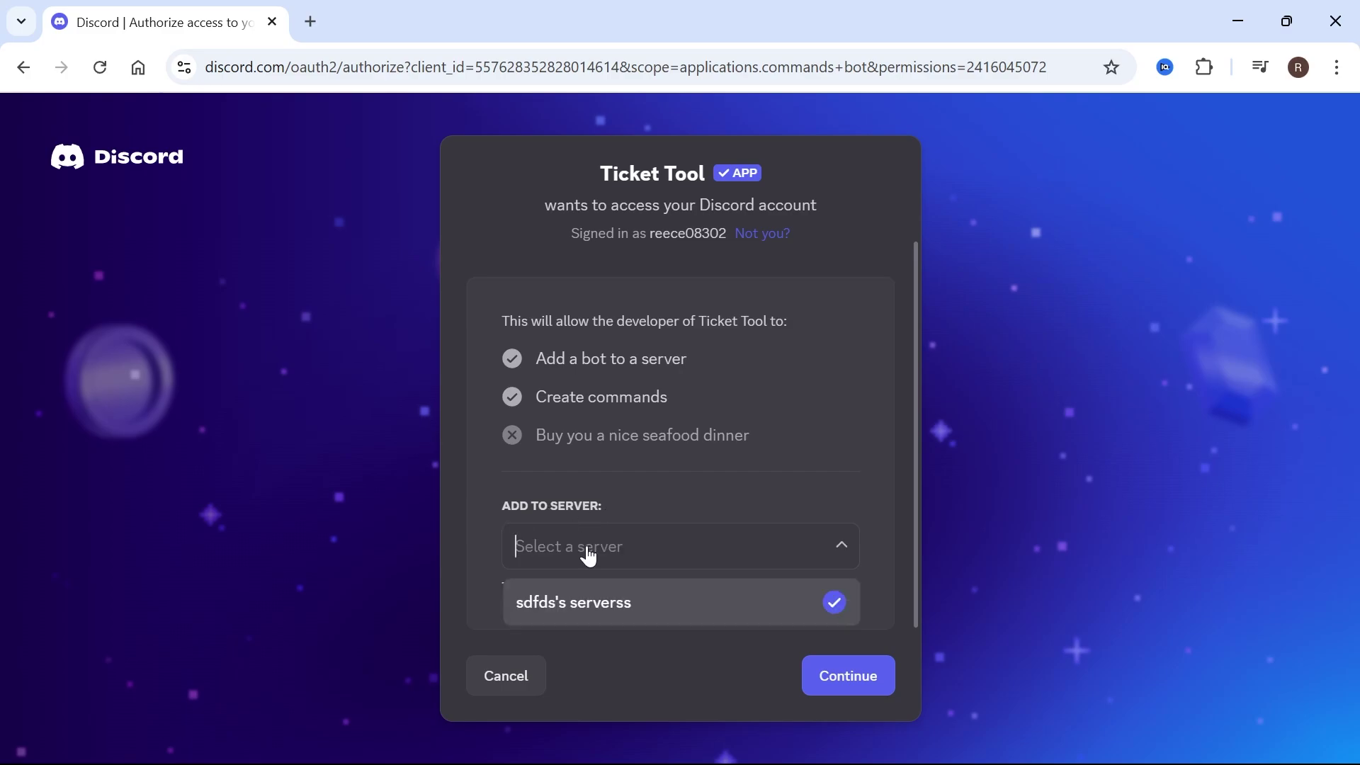
{"action": "left_click", "coordinate": [620, 608]}
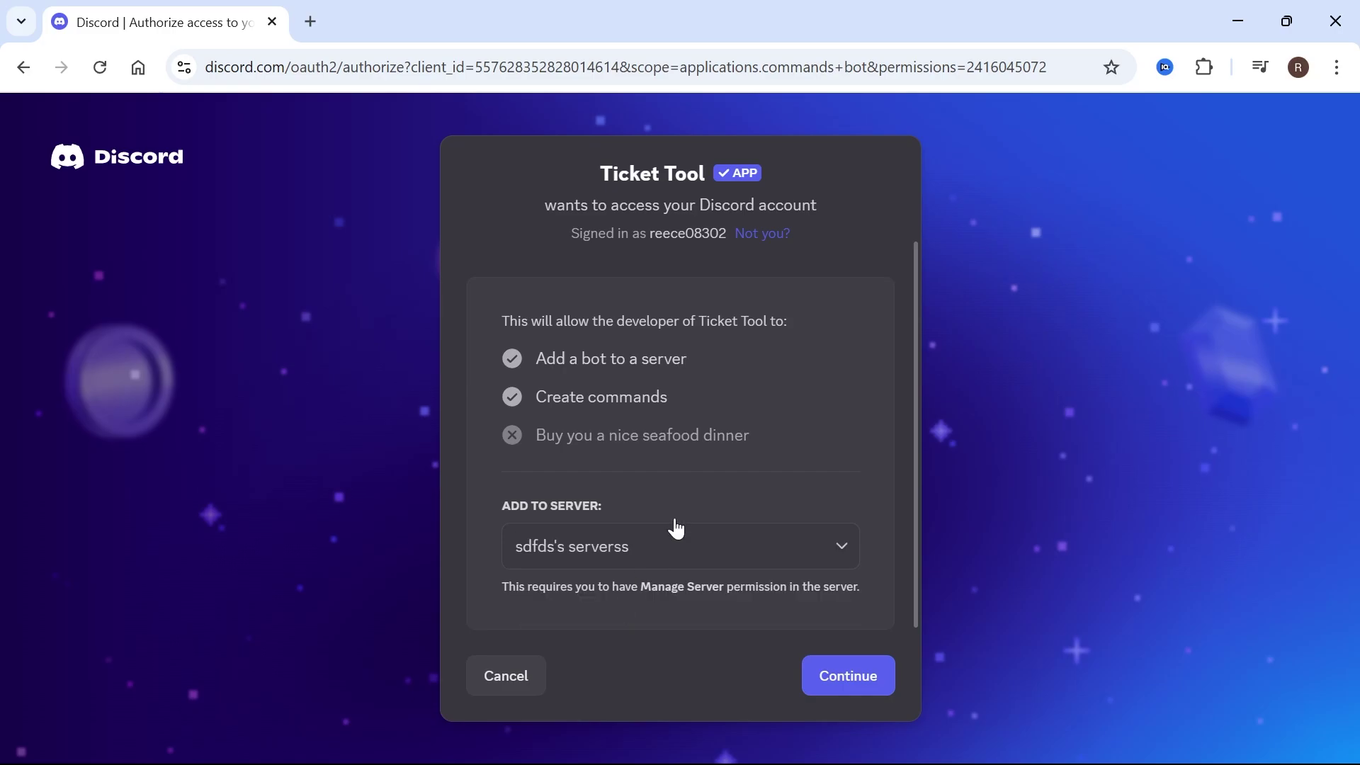
{"action": "left_click", "coordinate": [848, 676]}
- Authorize Ticket Tool with its requested permissions and pass the captcha check
{"action": "scroll", "coordinate": [737, 486], "scroll_direction": "down", "scroll_amount": 5}
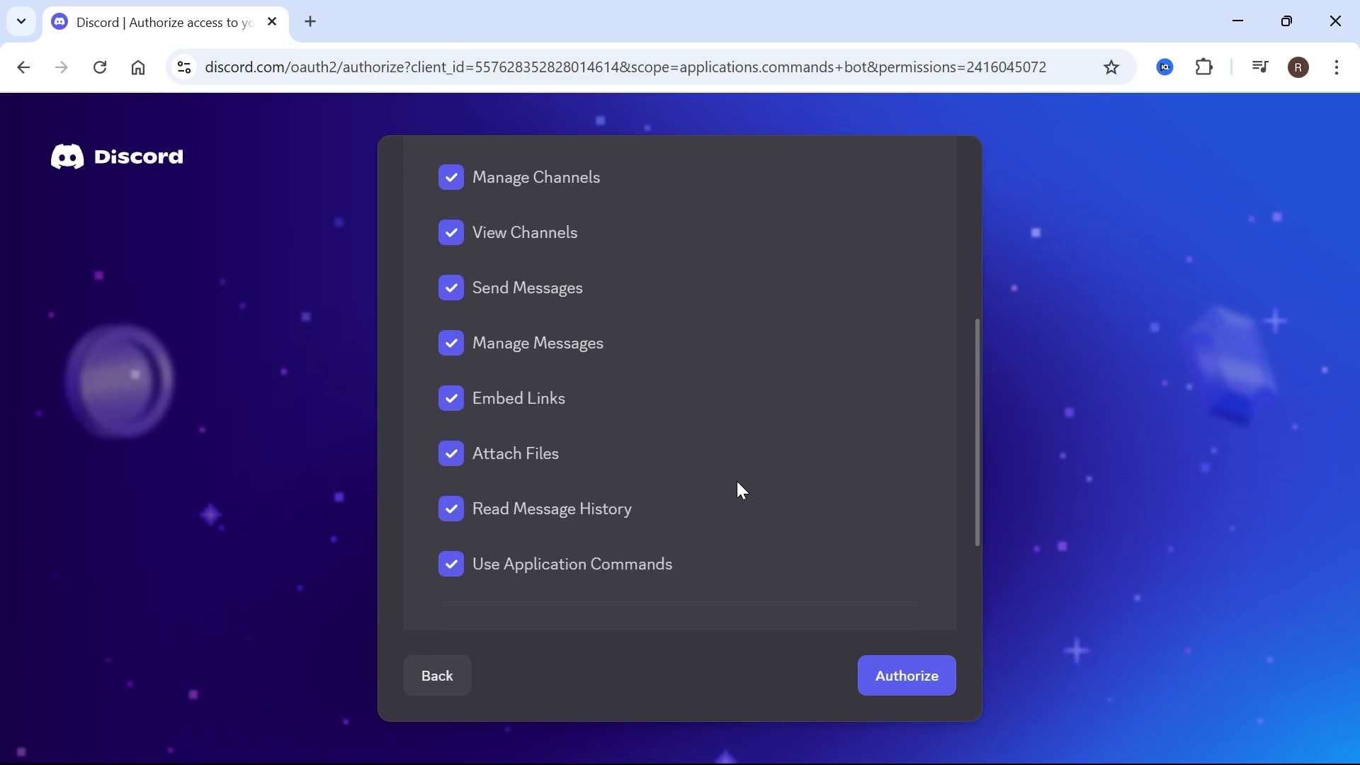
{"action": "scroll", "coordinate": [813, 279], "scroll_direction": "up", "scroll_amount": 4}
{"action": "scroll", "coordinate": [817, 280], "scroll_direction": "down", "scroll_amount": 5}
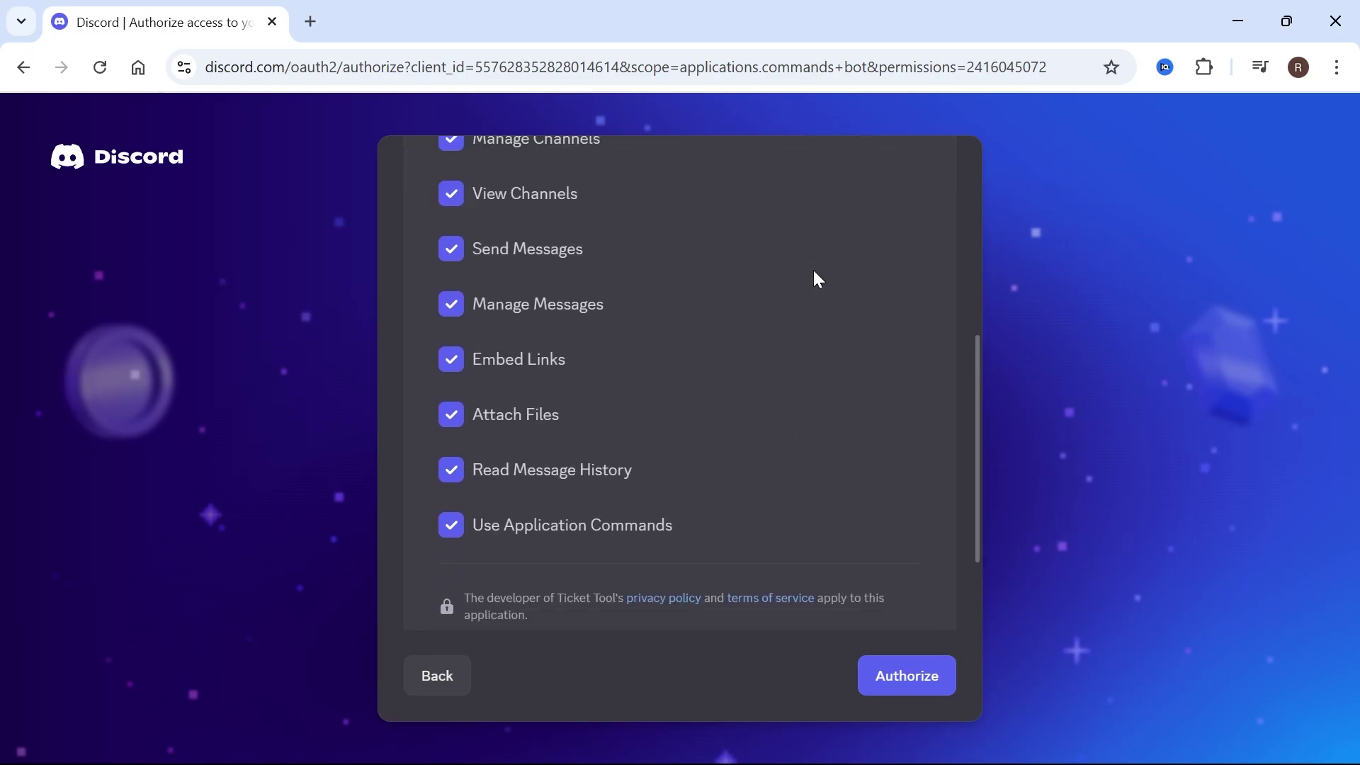
{"action": "scroll", "coordinate": [819, 279], "scroll_direction": "down", "scroll_amount": 2}
{"action": "left_click", "coordinate": [915, 676]}
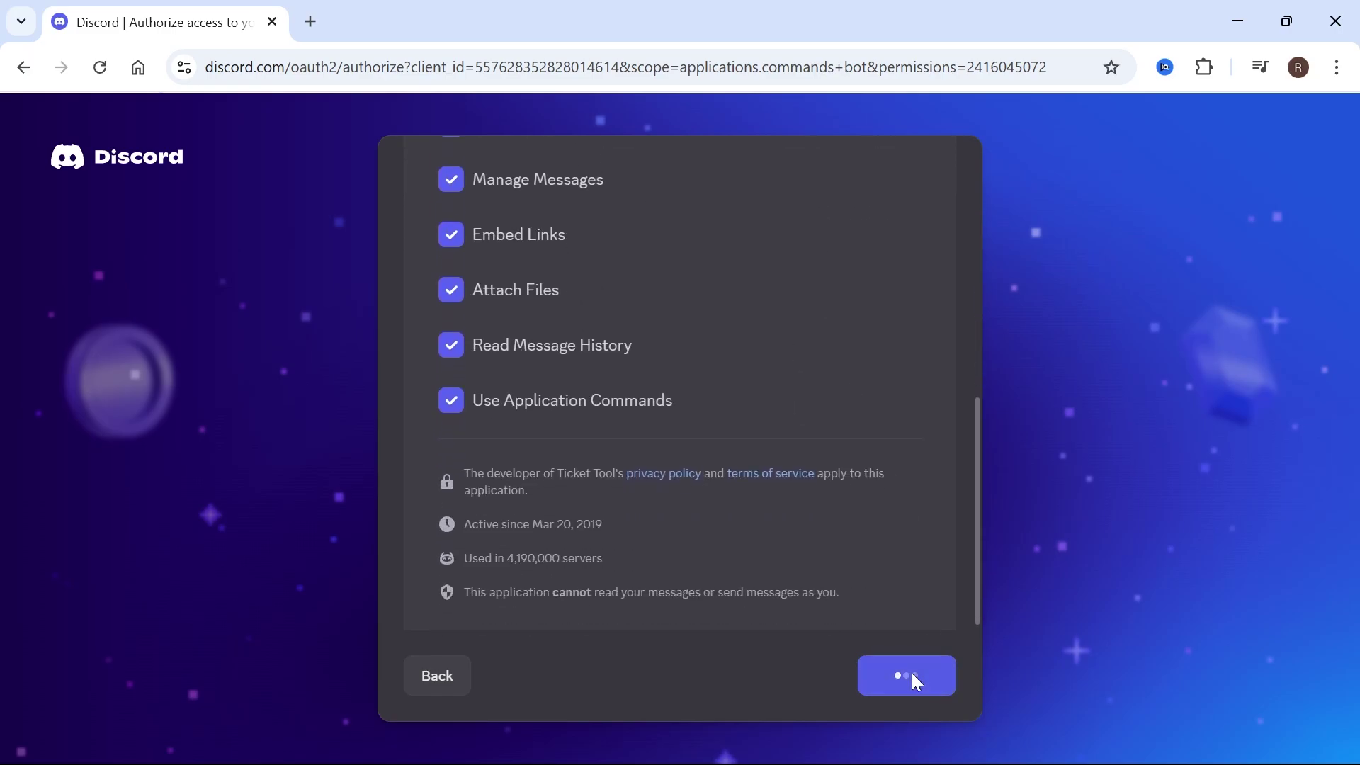
{"action": "left_click", "coordinate": [546, 542]}
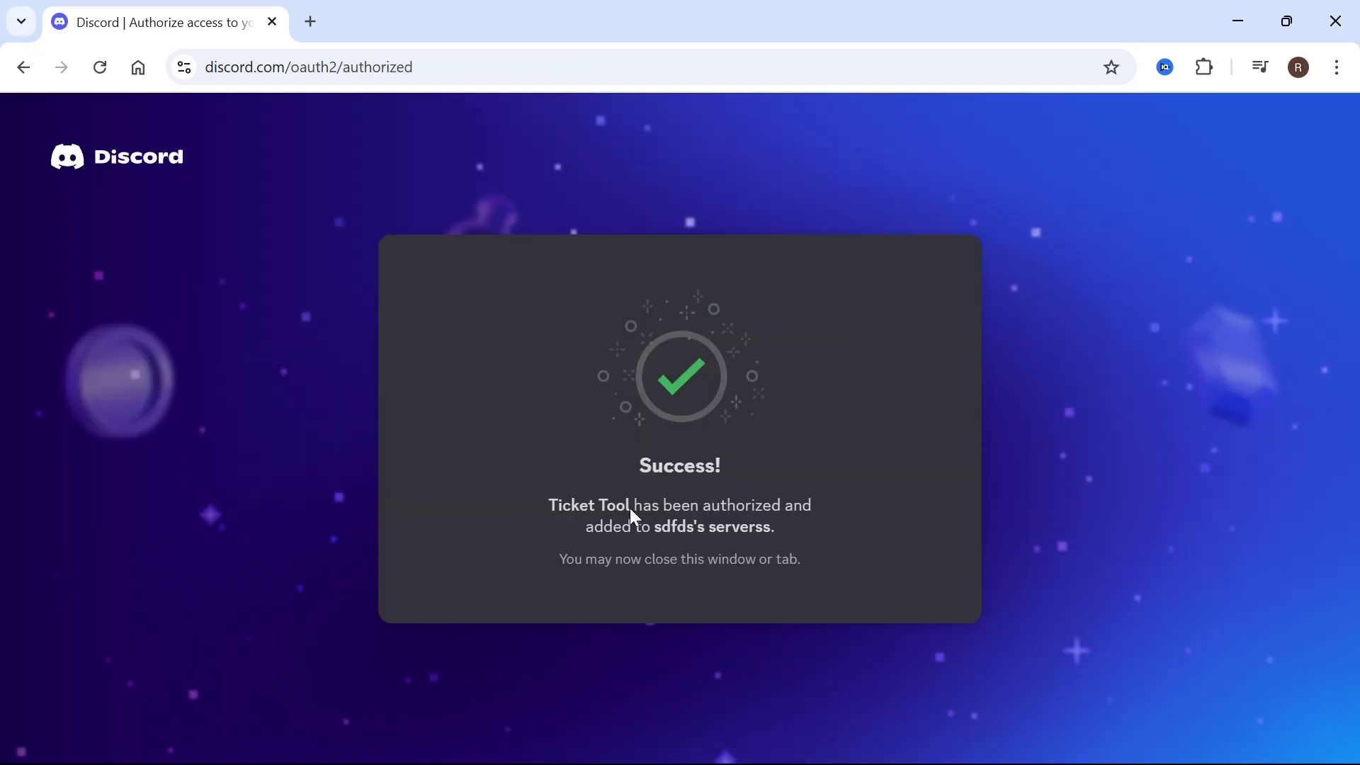
{"action": "left_click", "coordinate": [459, 66]}
- Go back to the Ticket Tool site via Google and open its Dashboard
{"action": "type", "text": "go"}
{"action": "key", "text": "Return"}
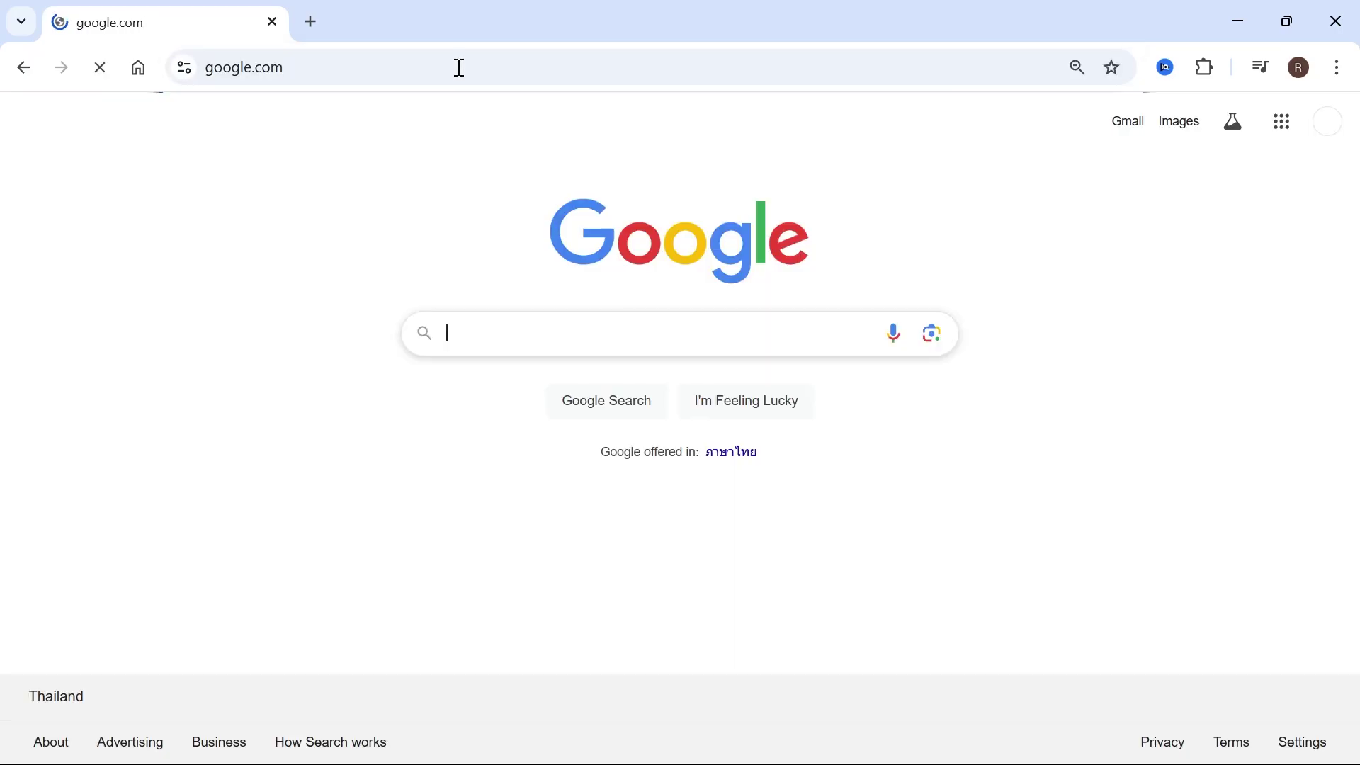
{"action": "type", "text": "ticket tool"}
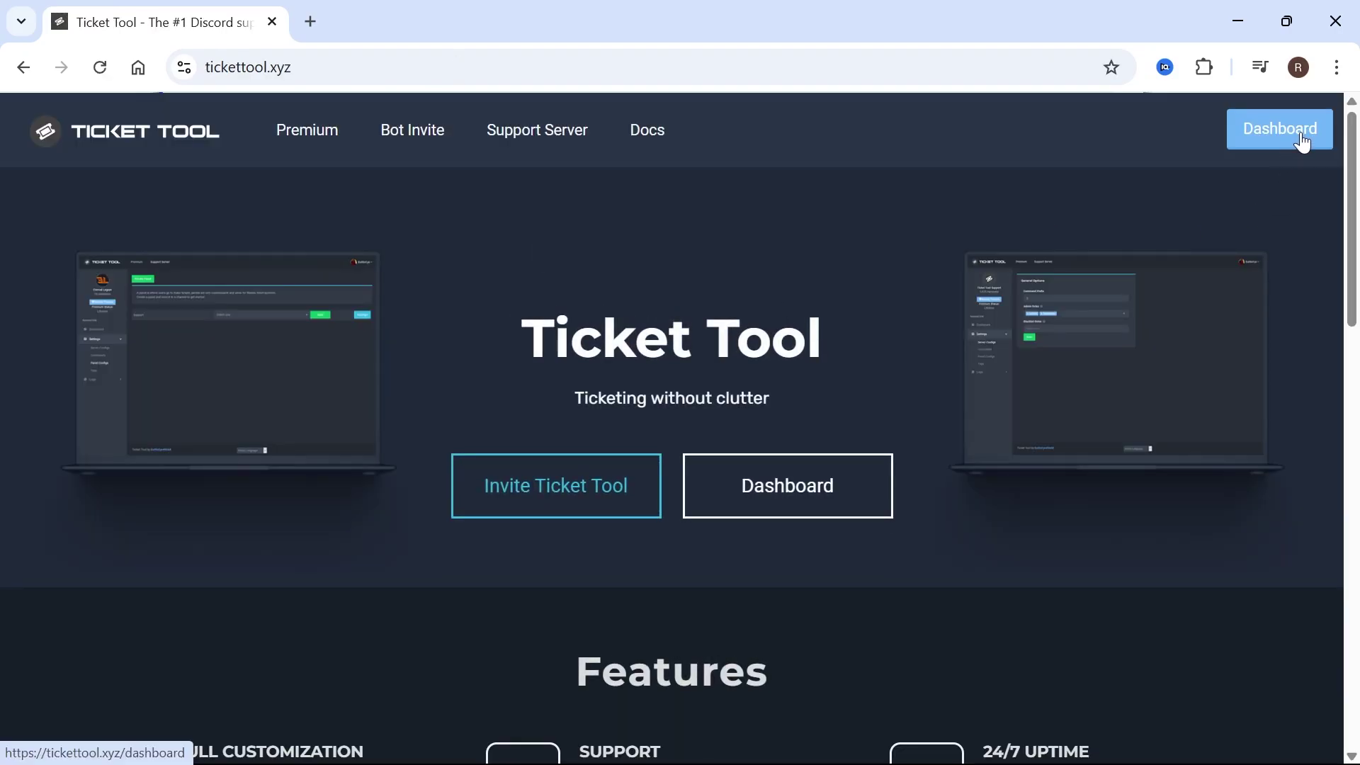
{"action": "left_click", "coordinate": [1302, 141]}
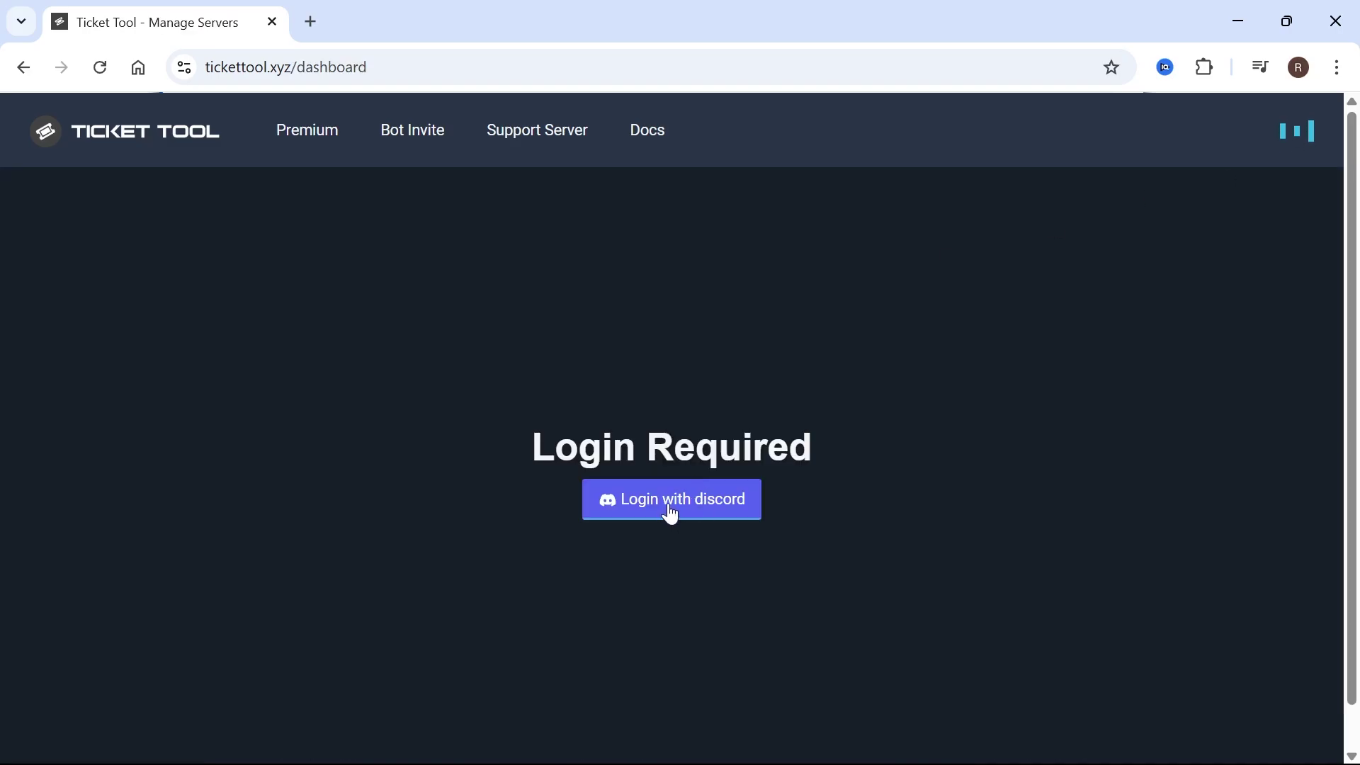
- Log in to the dashboard with Discord, manage the server, and minimize Chrome
{"action": "left_click", "coordinate": [672, 504]}
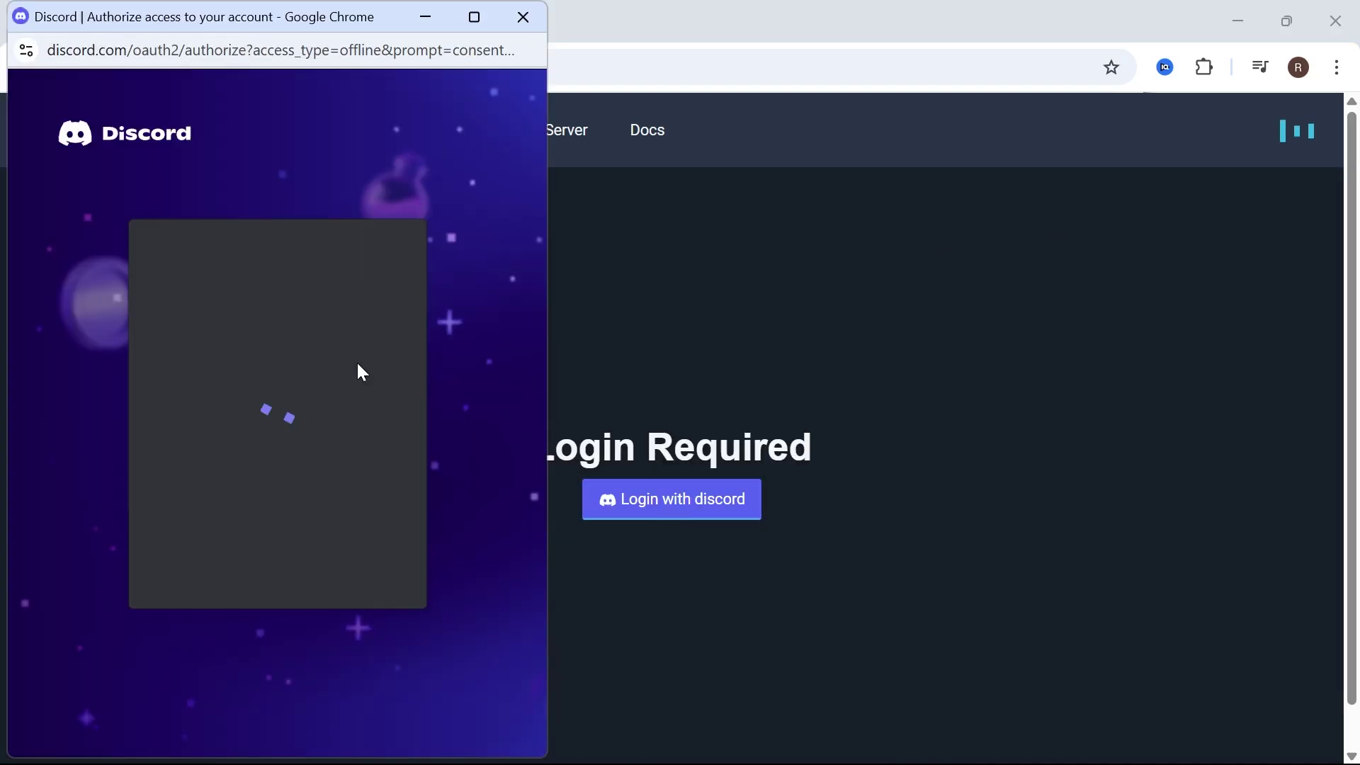
{"action": "scroll", "coordinate": [290, 381], "scroll_direction": "down", "scroll_amount": 3}
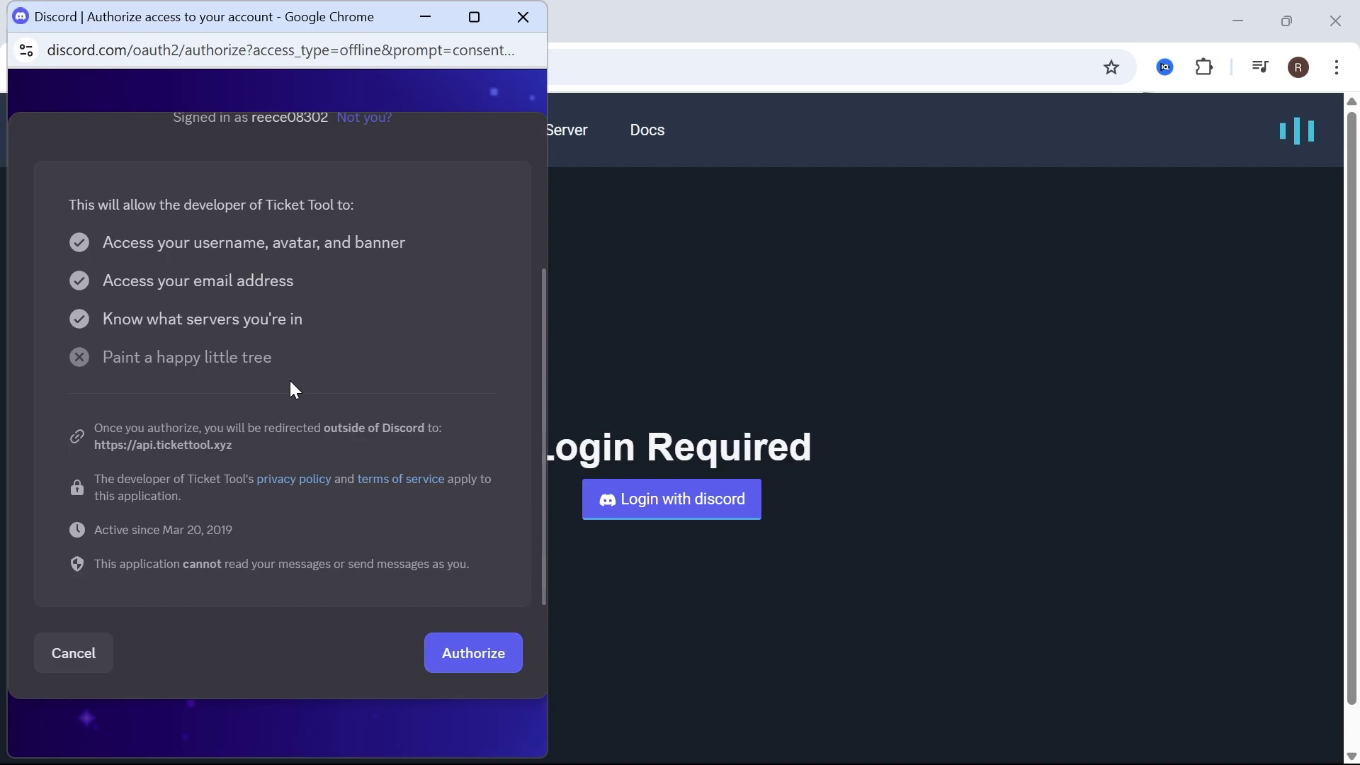
{"action": "left_click", "coordinate": [470, 658]}
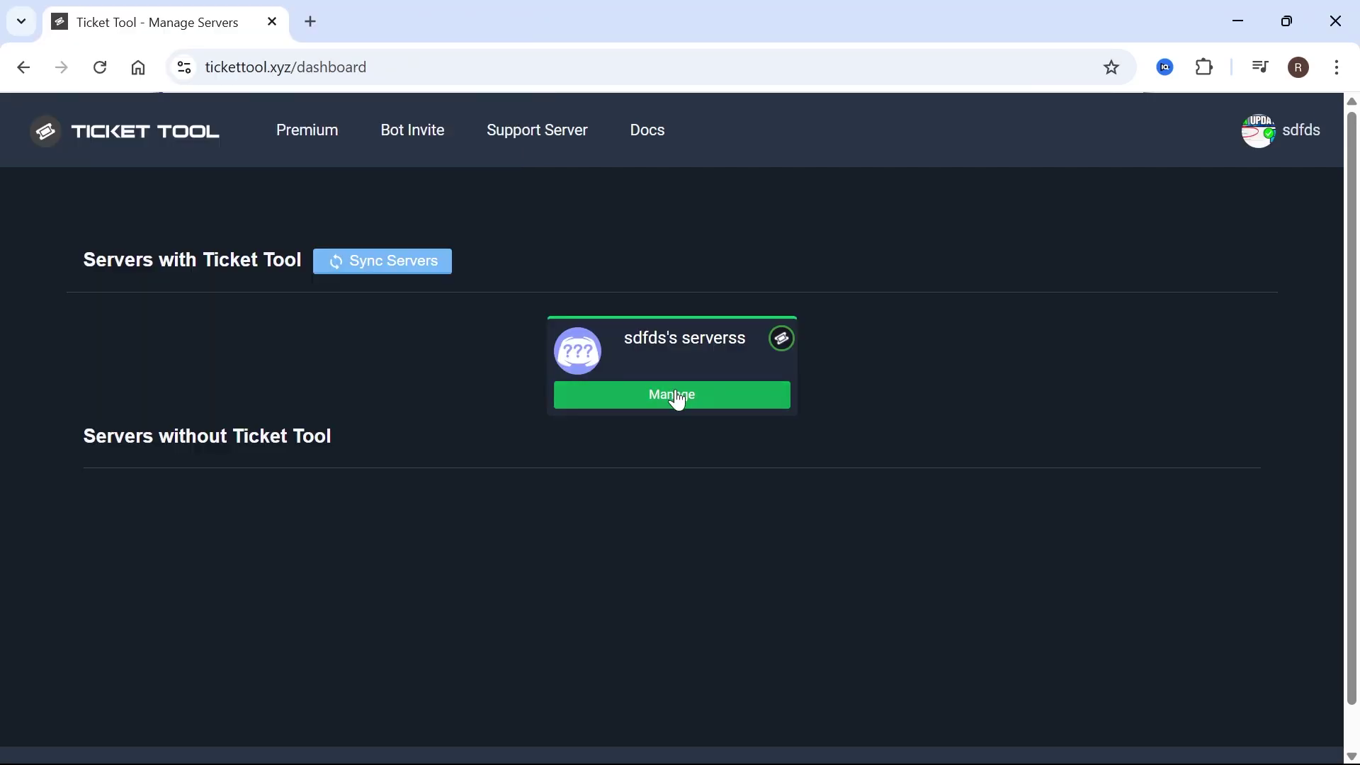
{"action": "left_click", "coordinate": [673, 395]}
{"action": "left_click", "coordinate": [1239, 18]}
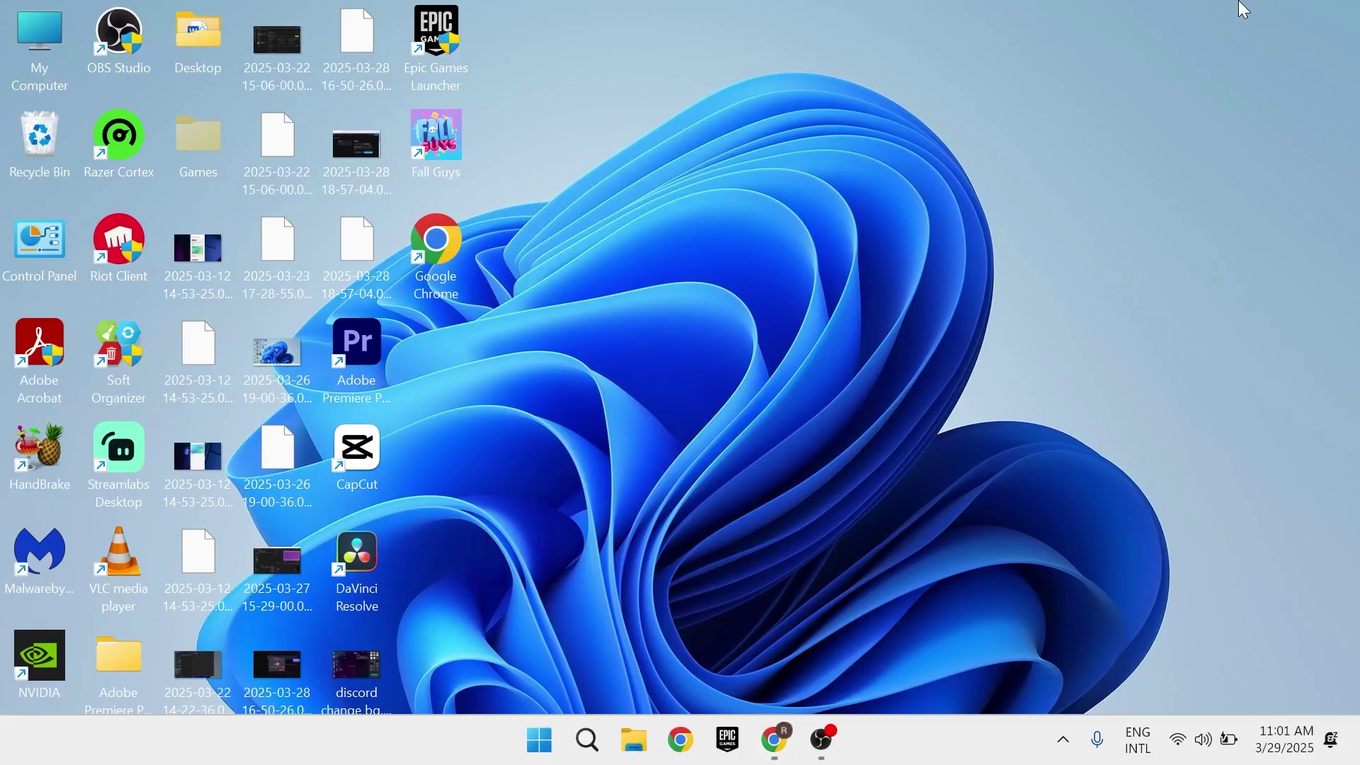
- Launch Discord from Start search and go to the server's Server Settings > Roles page
{"action": "left_click", "coordinate": [544, 739]}
{"action": "type", "text": "disc"}
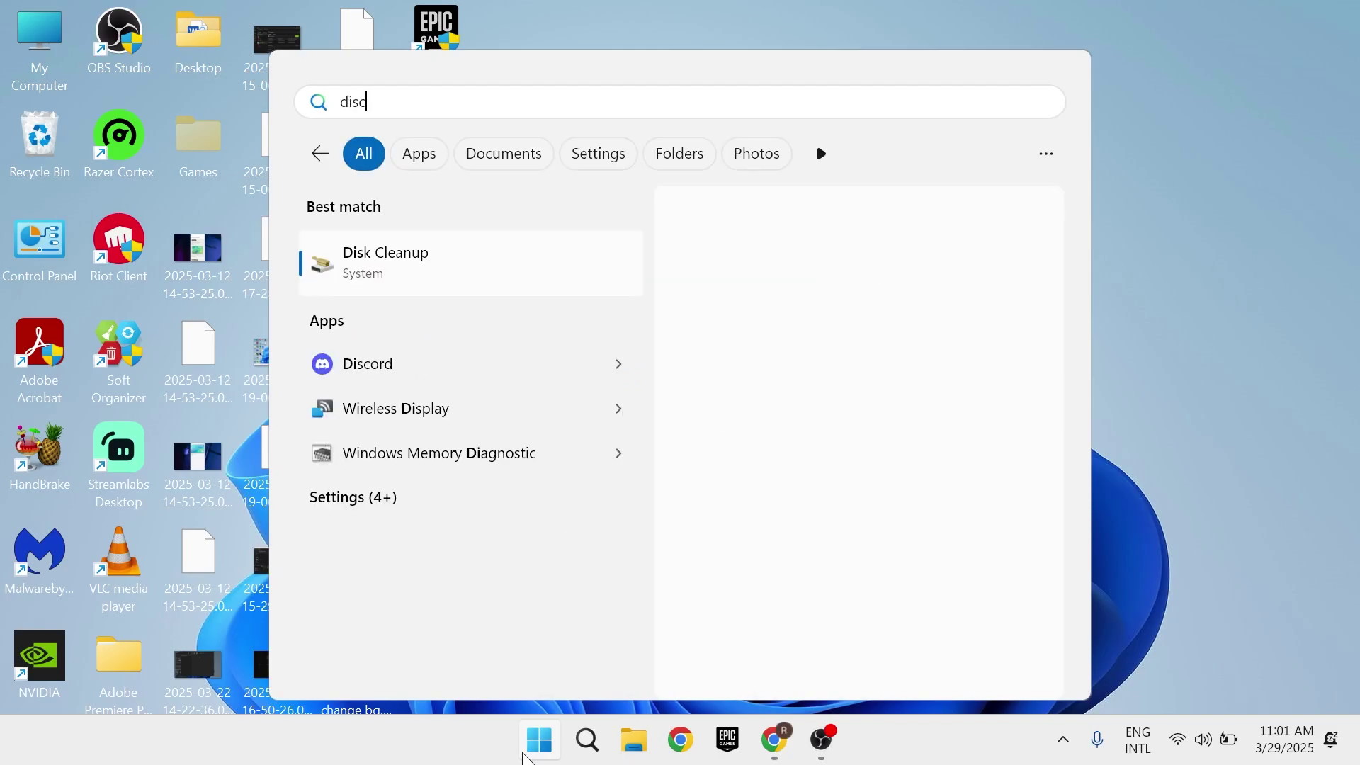
{"action": "key", "text": "Return"}
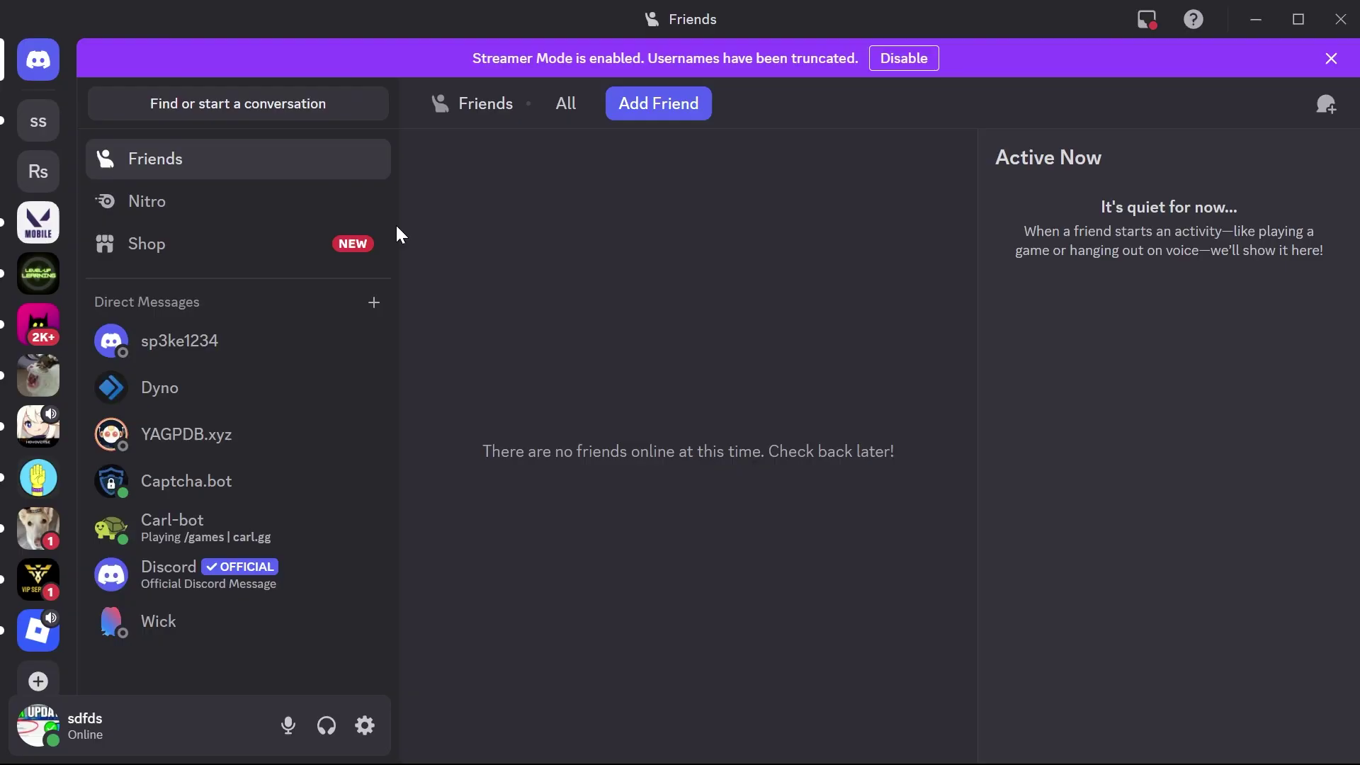
{"action": "left_click", "coordinate": [39, 128]}
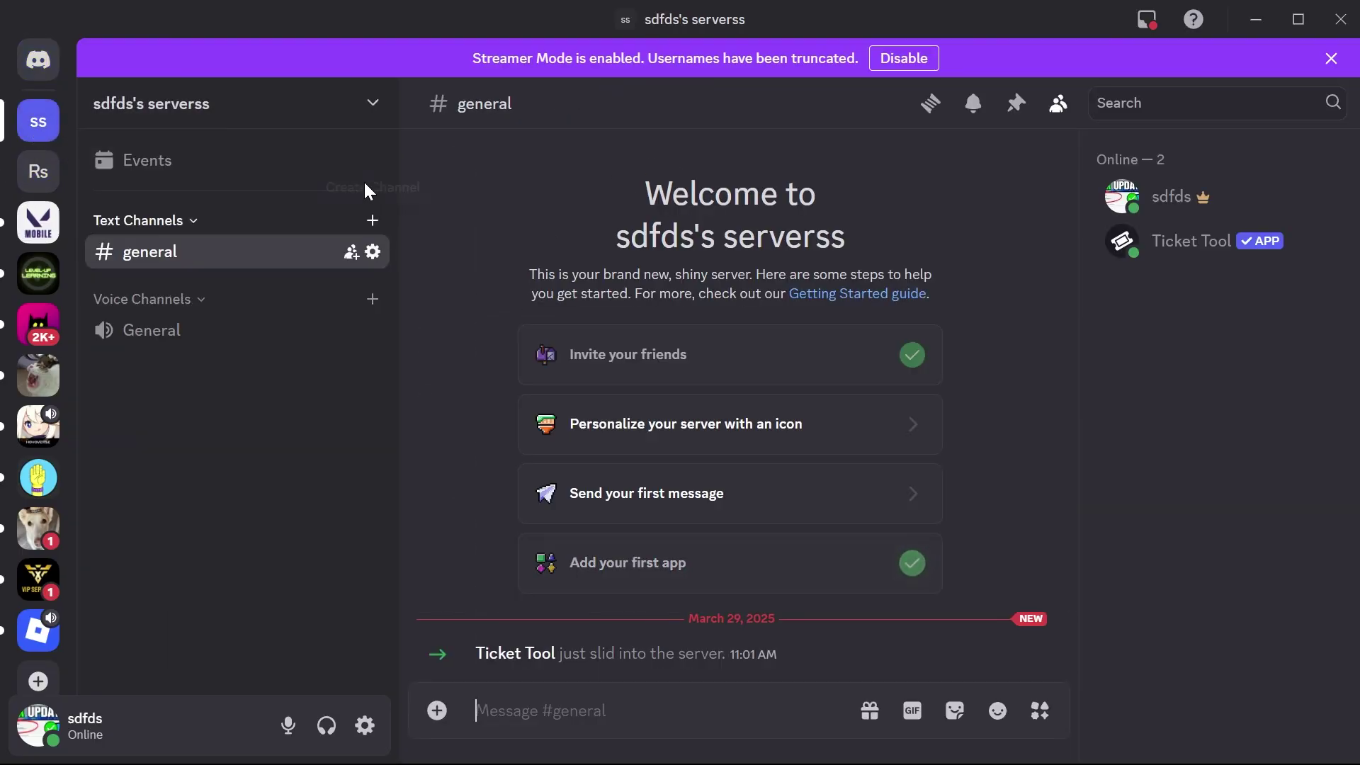
{"action": "left_click", "coordinate": [373, 105]}
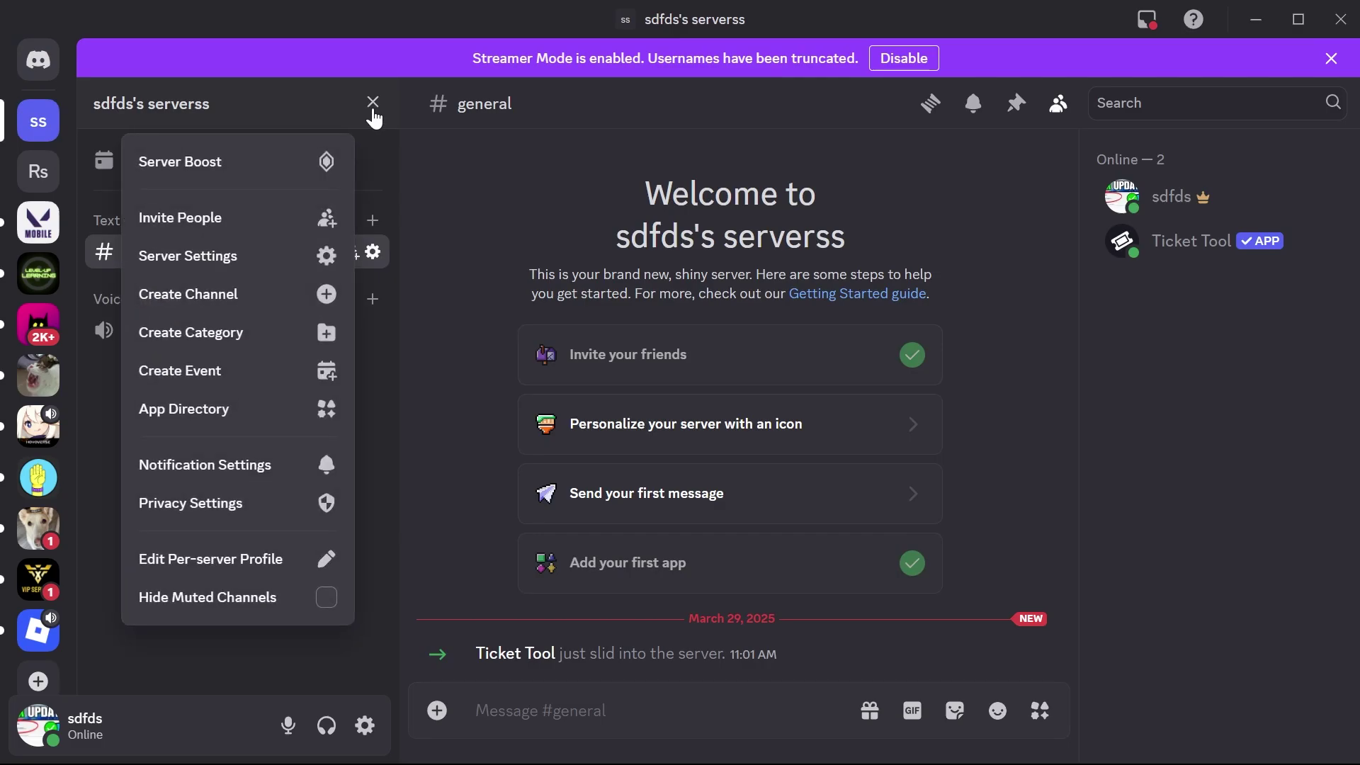
{"action": "left_click", "coordinate": [228, 262]}
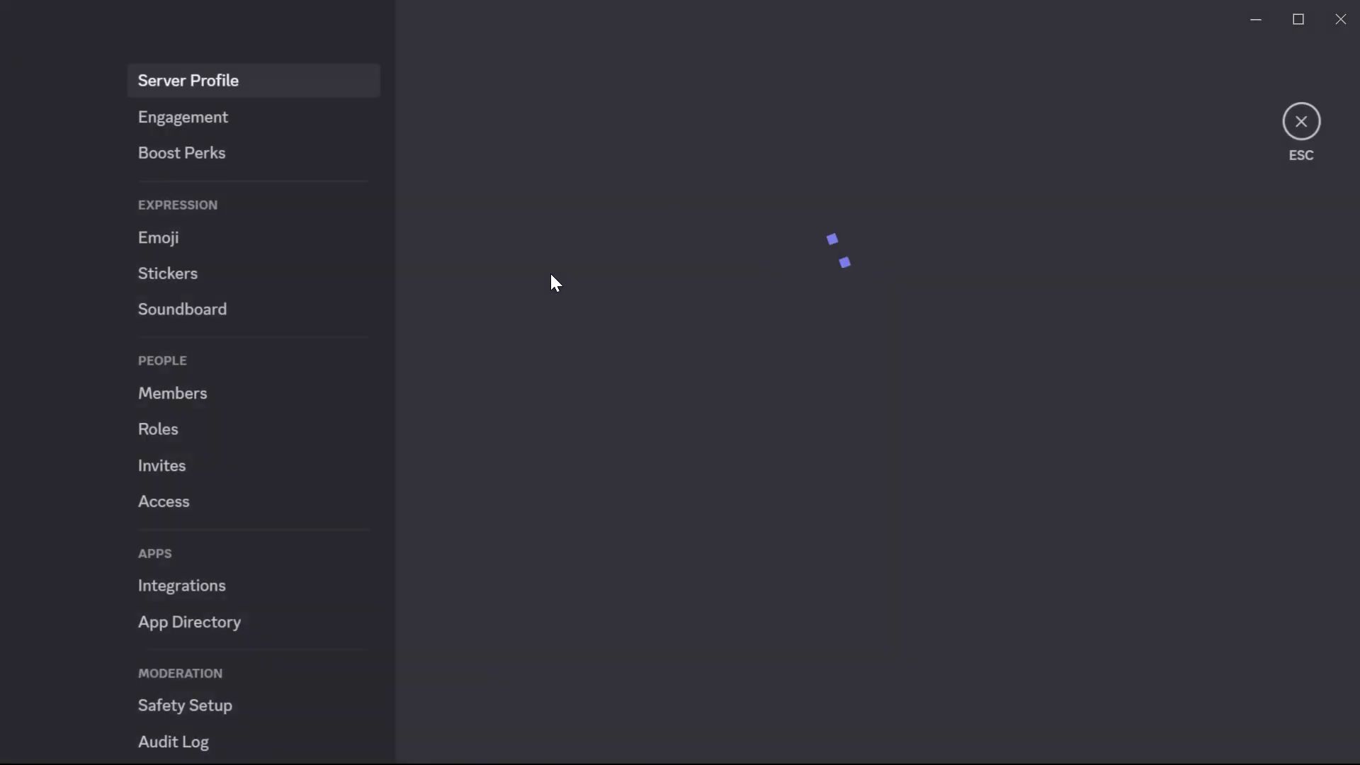
{"action": "left_click", "coordinate": [201, 437]}
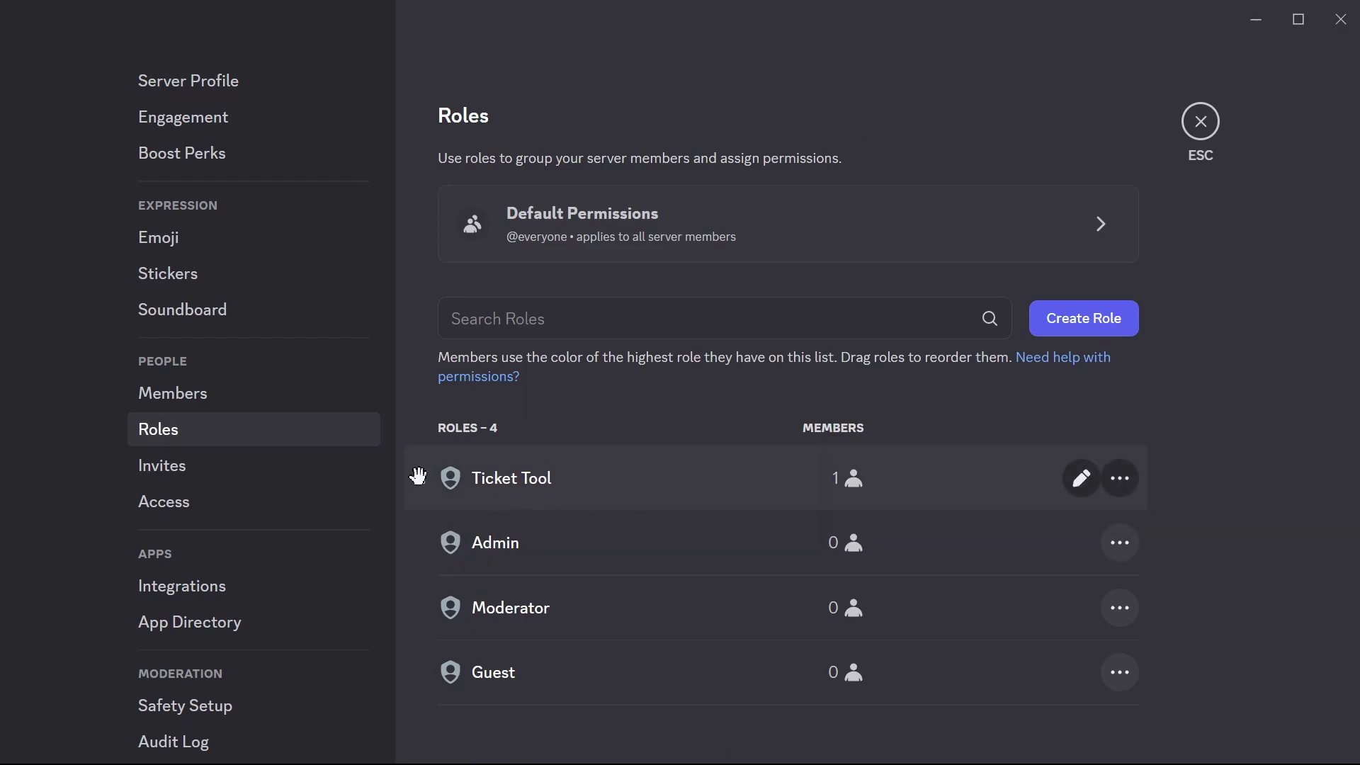
- Place the Ticket Tool role below Admin and Moderator, above Guest, and save the order
{"action": "left_click_drag", "start_coordinate": [419, 478], "coordinate": [419, 608]}
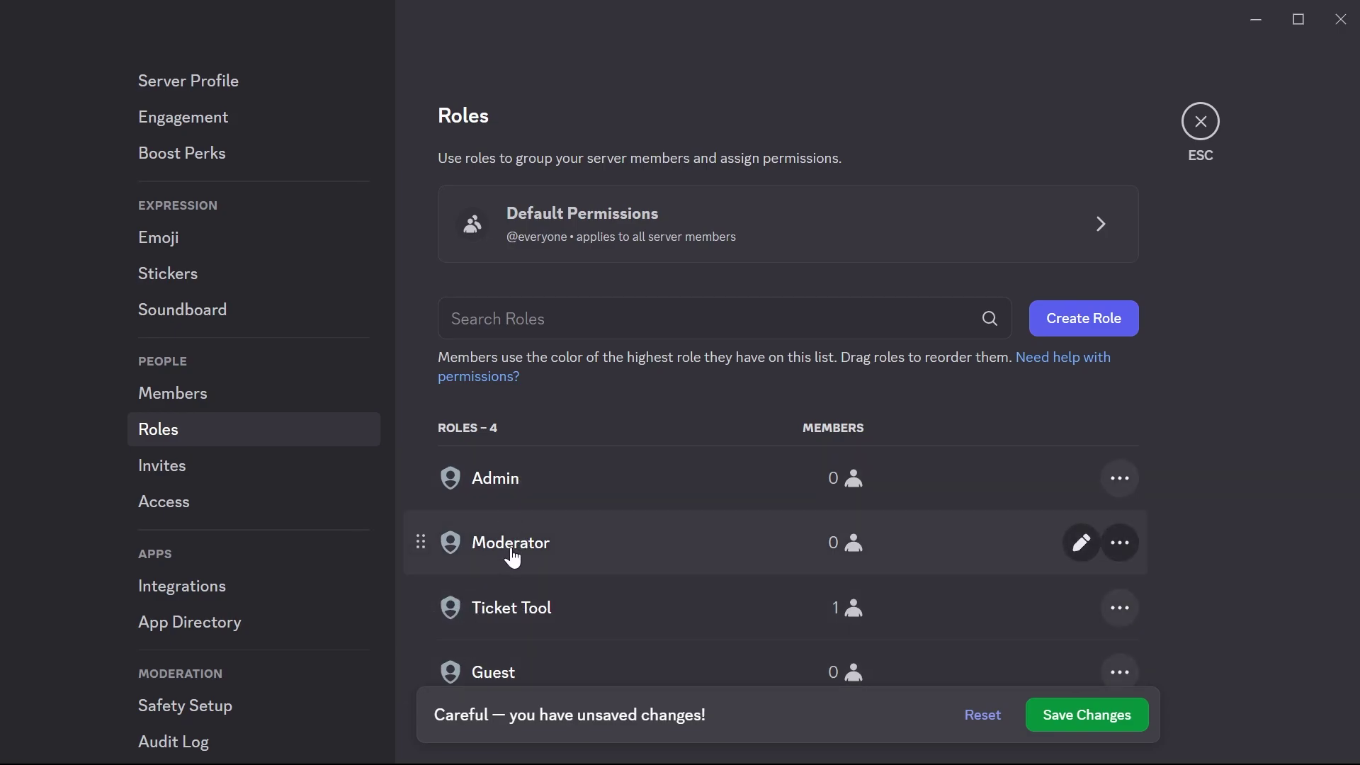
{"action": "left_click", "coordinate": [1079, 726]}
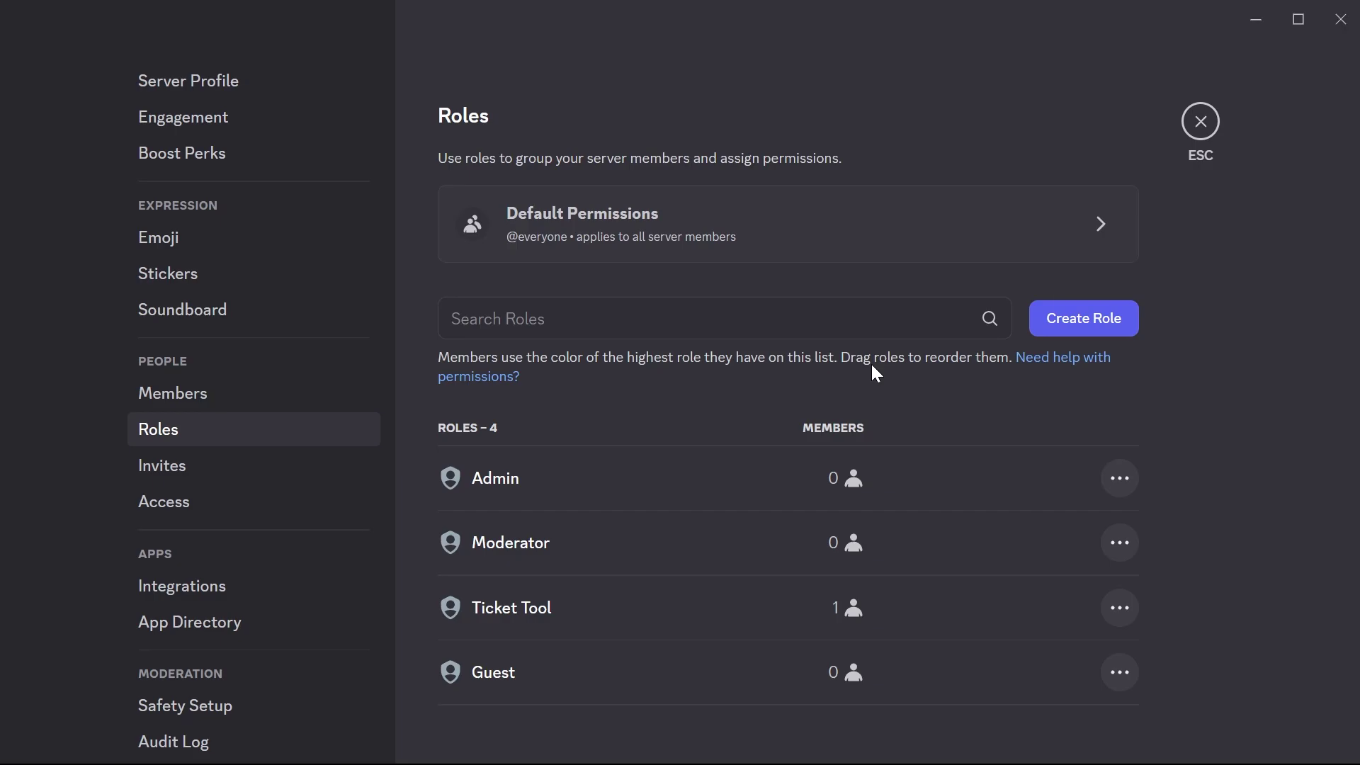
{"action": "left_click", "coordinate": [1084, 319]}
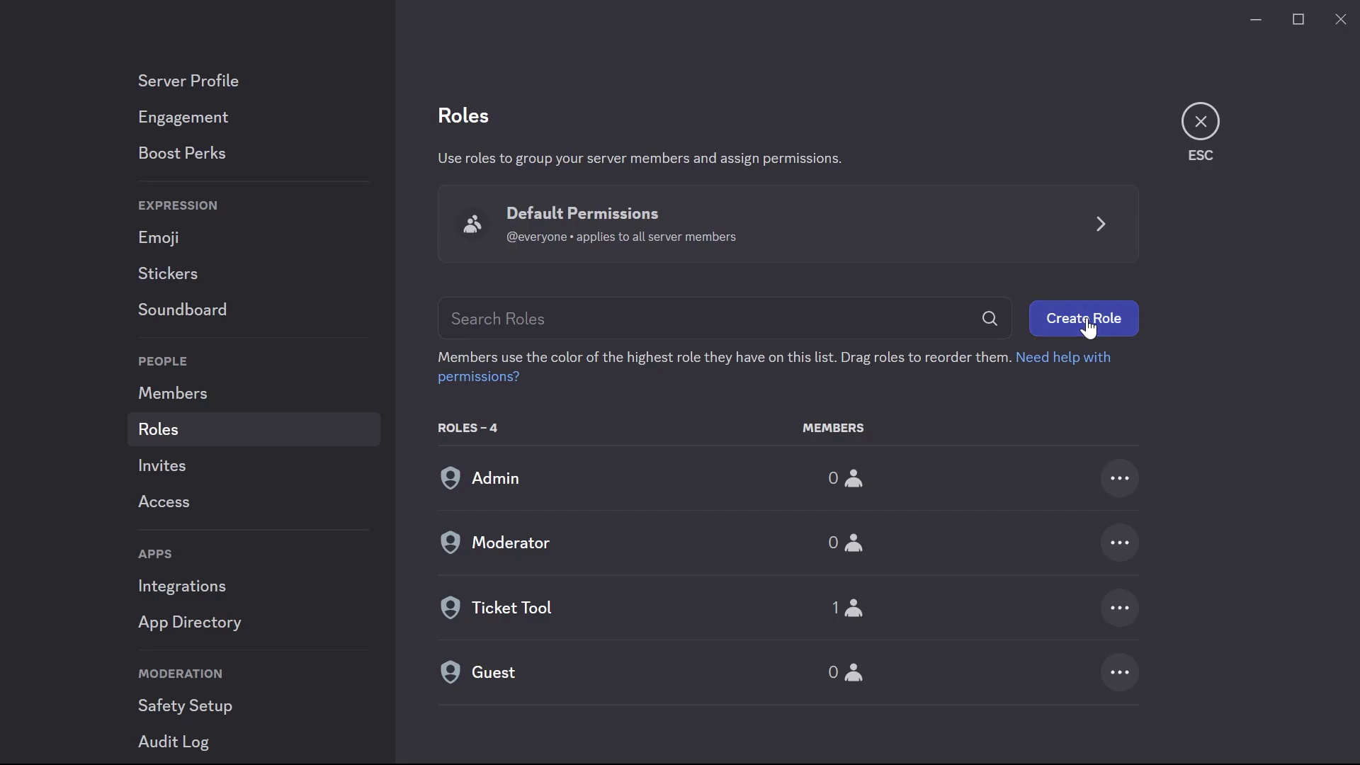
- Name the new role 'Support Tickets' and give it a green colour
{"action": "type", "text": "Suppor"}
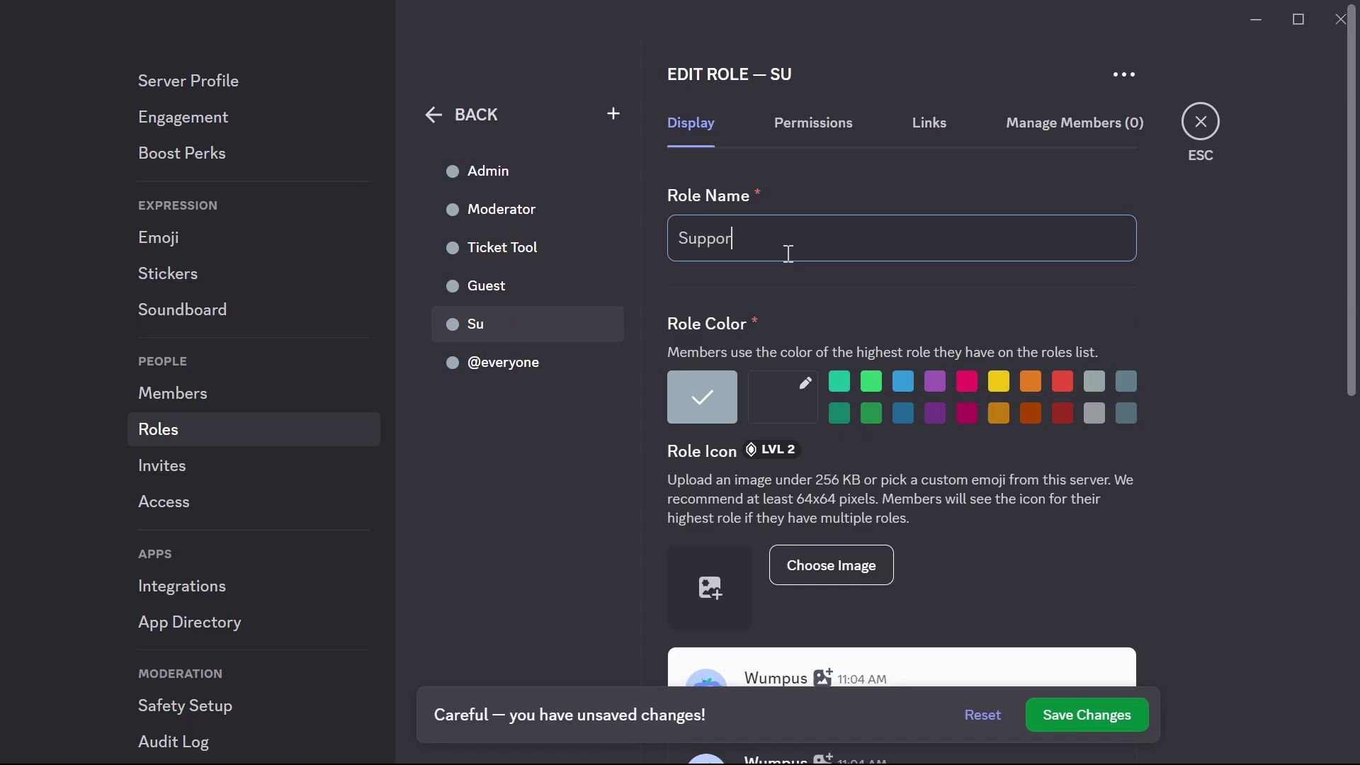
{"action": "type", "text": "t Tickets"}
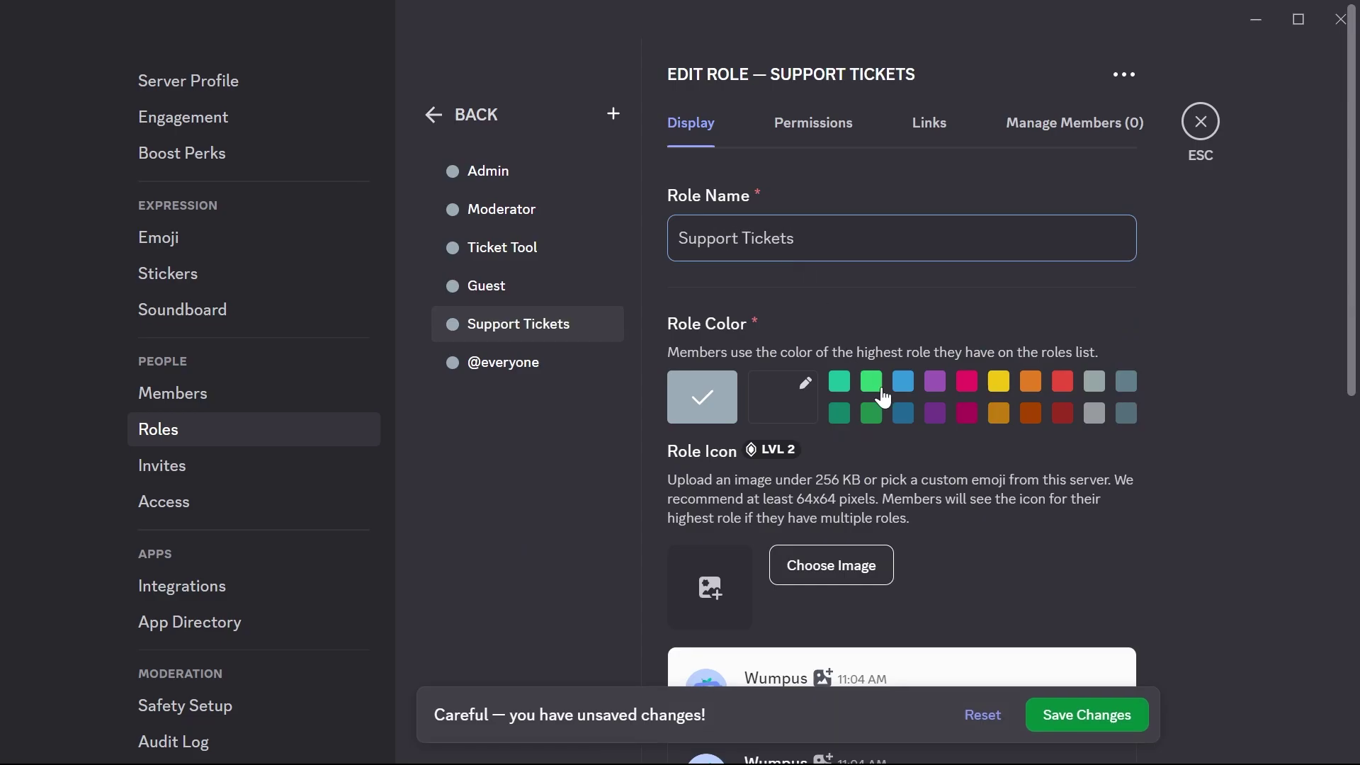
{"action": "left_click", "coordinate": [870, 388]}
{"action": "scroll", "coordinate": [764, 329], "scroll_direction": "down", "scroll_amount": 10}
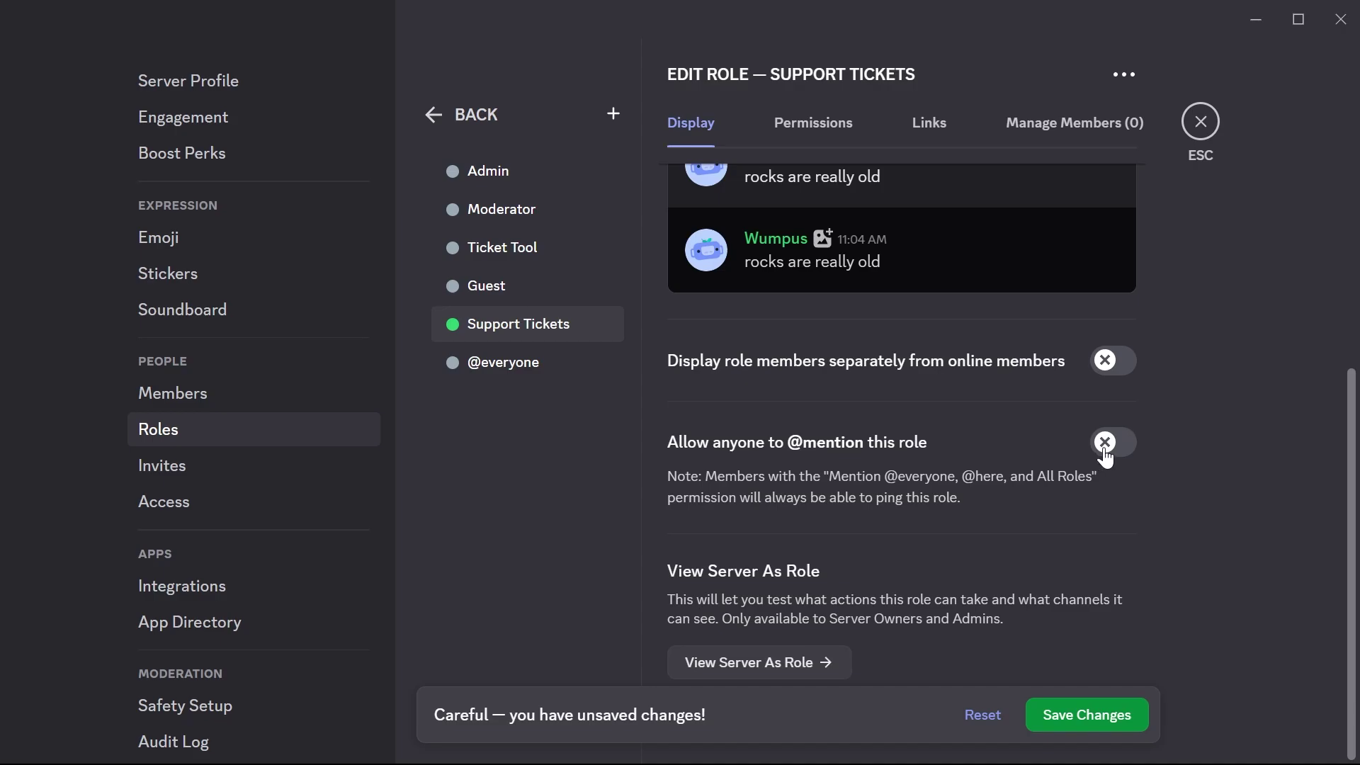
{"action": "left_click", "coordinate": [834, 139]}
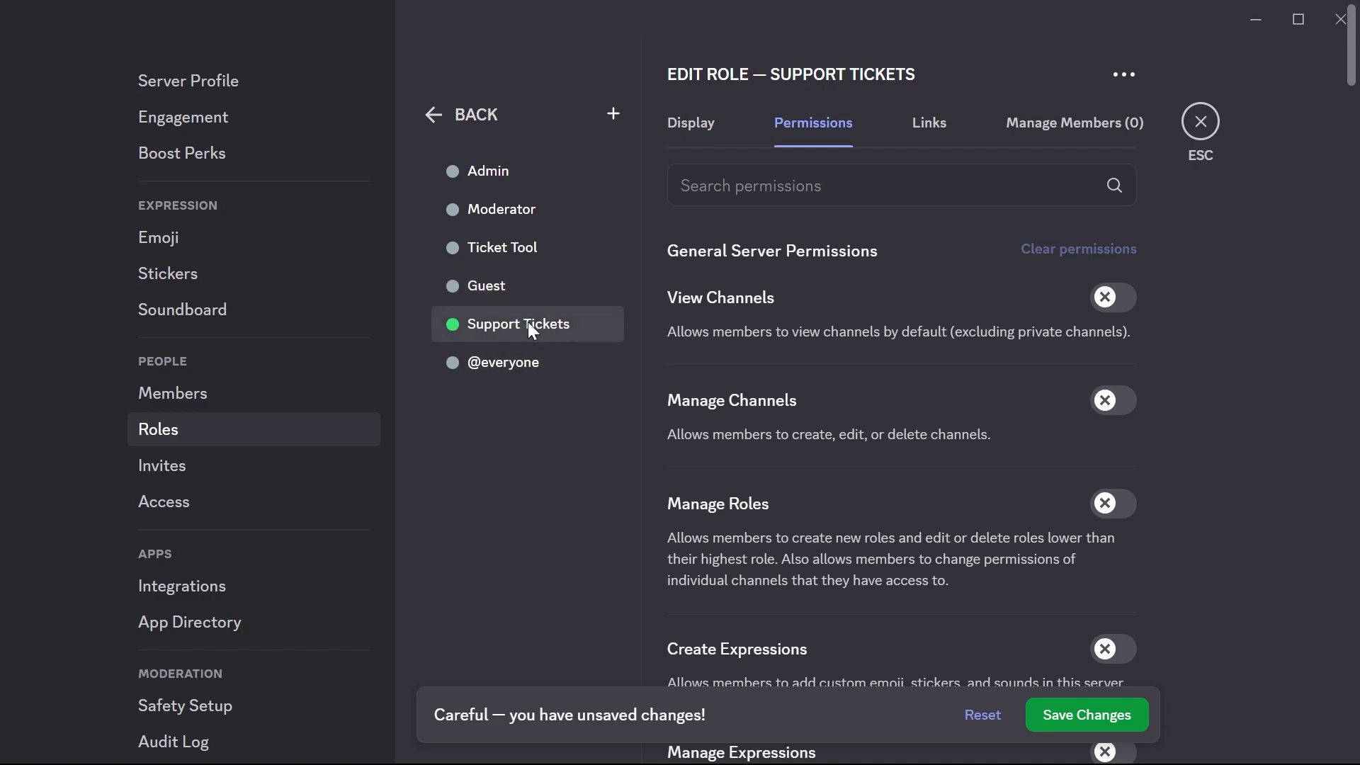
- Move Support Tickets above Guest, save the role order, and close Server Settings
{"action": "left_click_drag", "start_coordinate": [528, 321], "coordinate": [523, 270]}
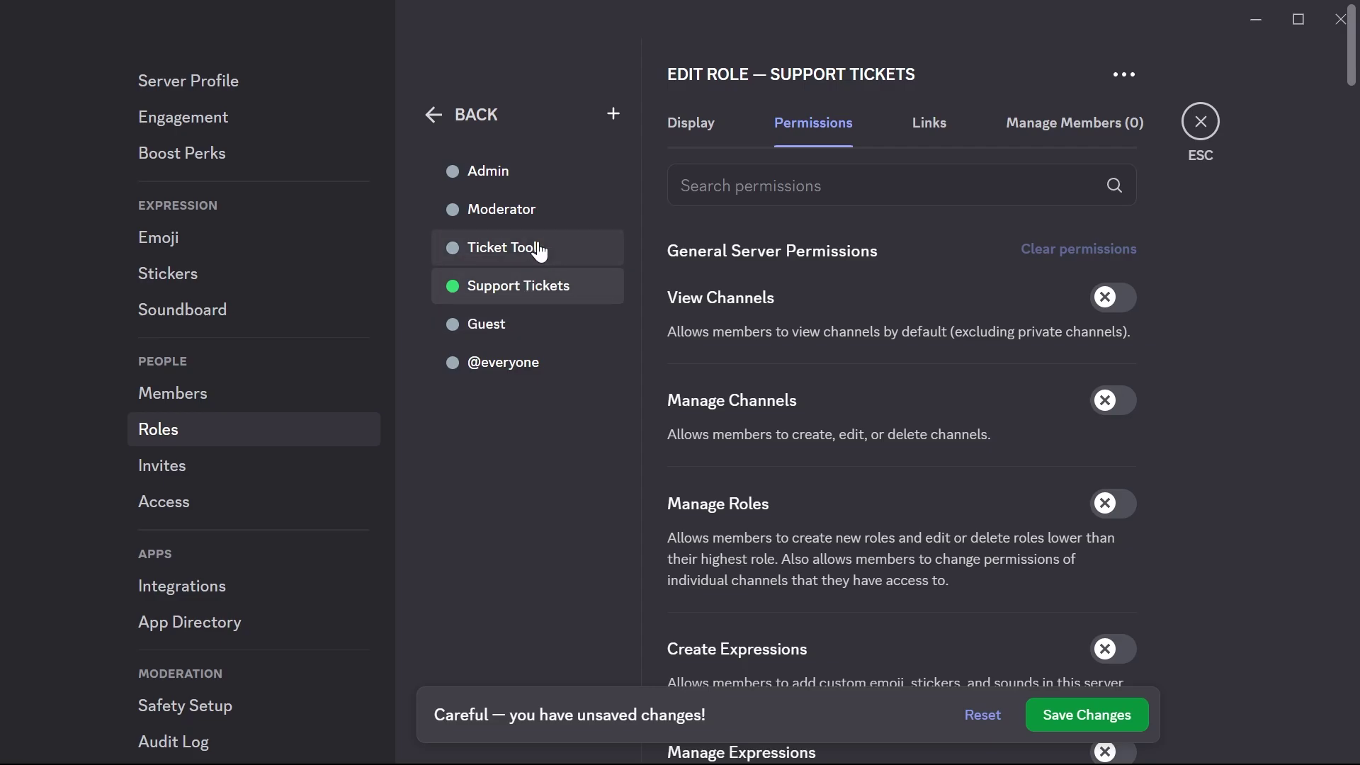
{"action": "left_click", "coordinate": [1102, 728]}
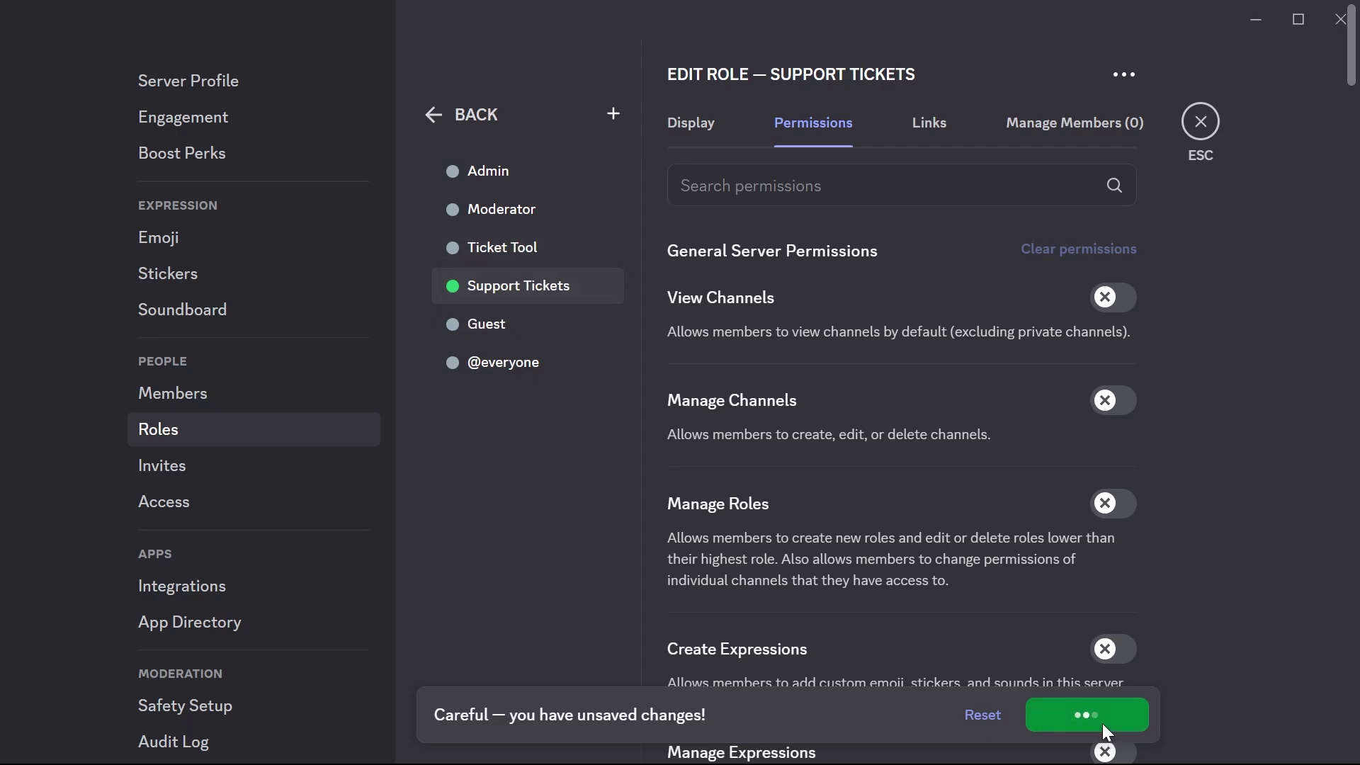
{"action": "left_click", "coordinate": [1201, 124]}
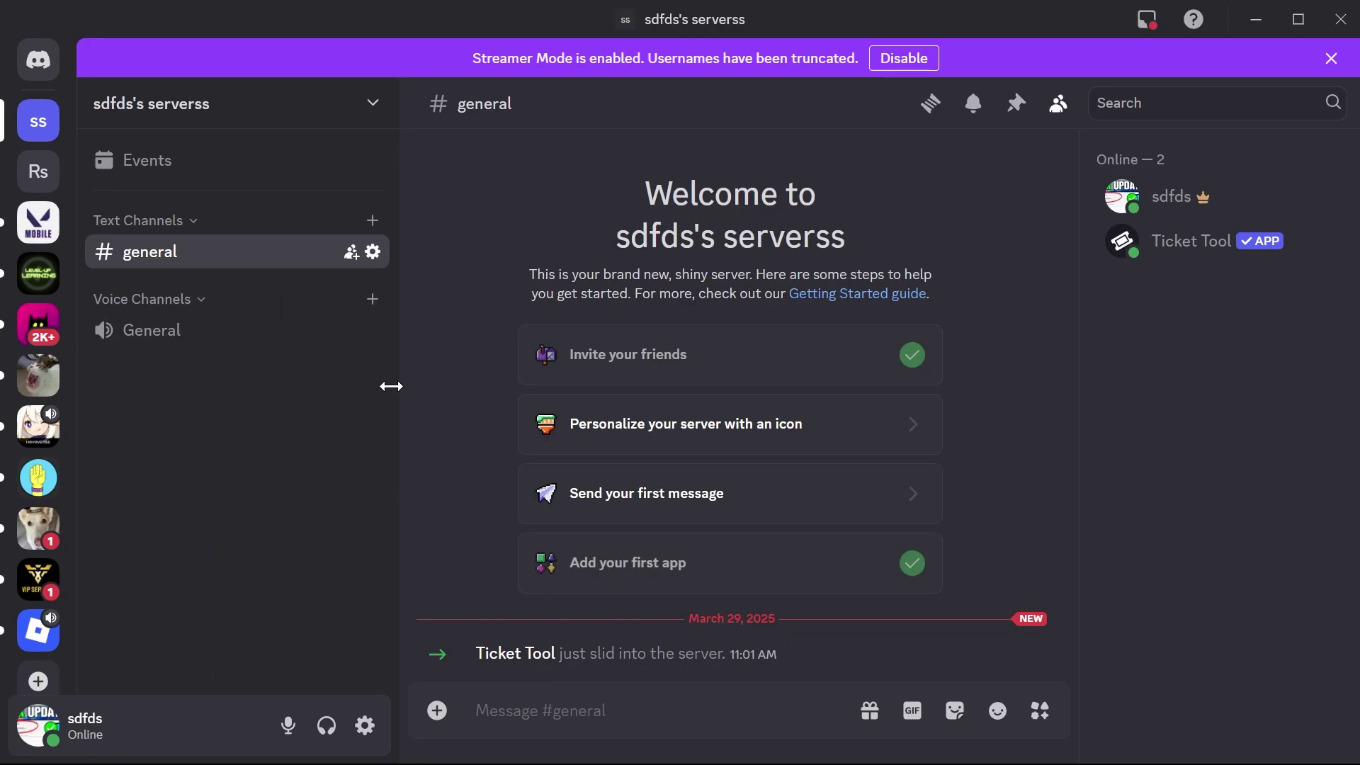
- Start a new private category named 'Support' from the channel list
{"action": "right_click", "coordinate": [252, 432]}
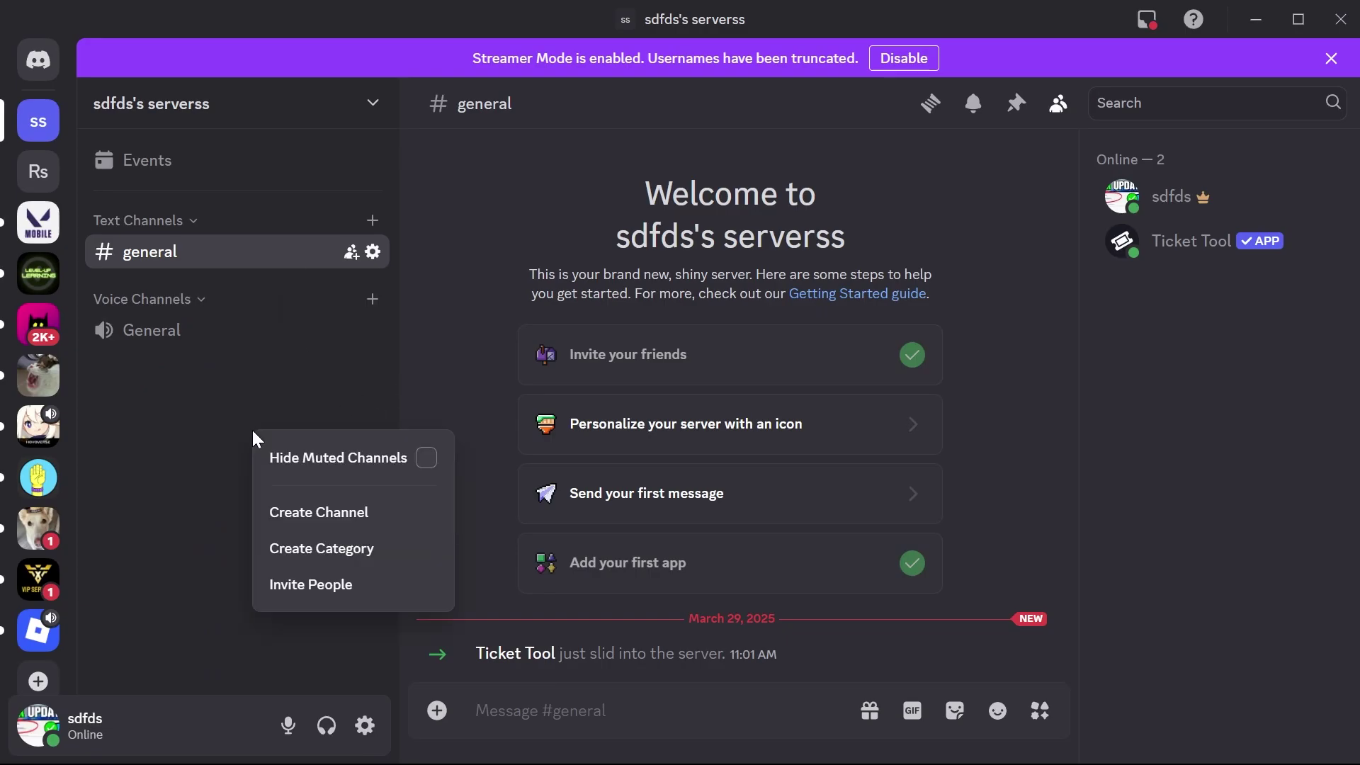
{"action": "left_click", "coordinate": [327, 560]}
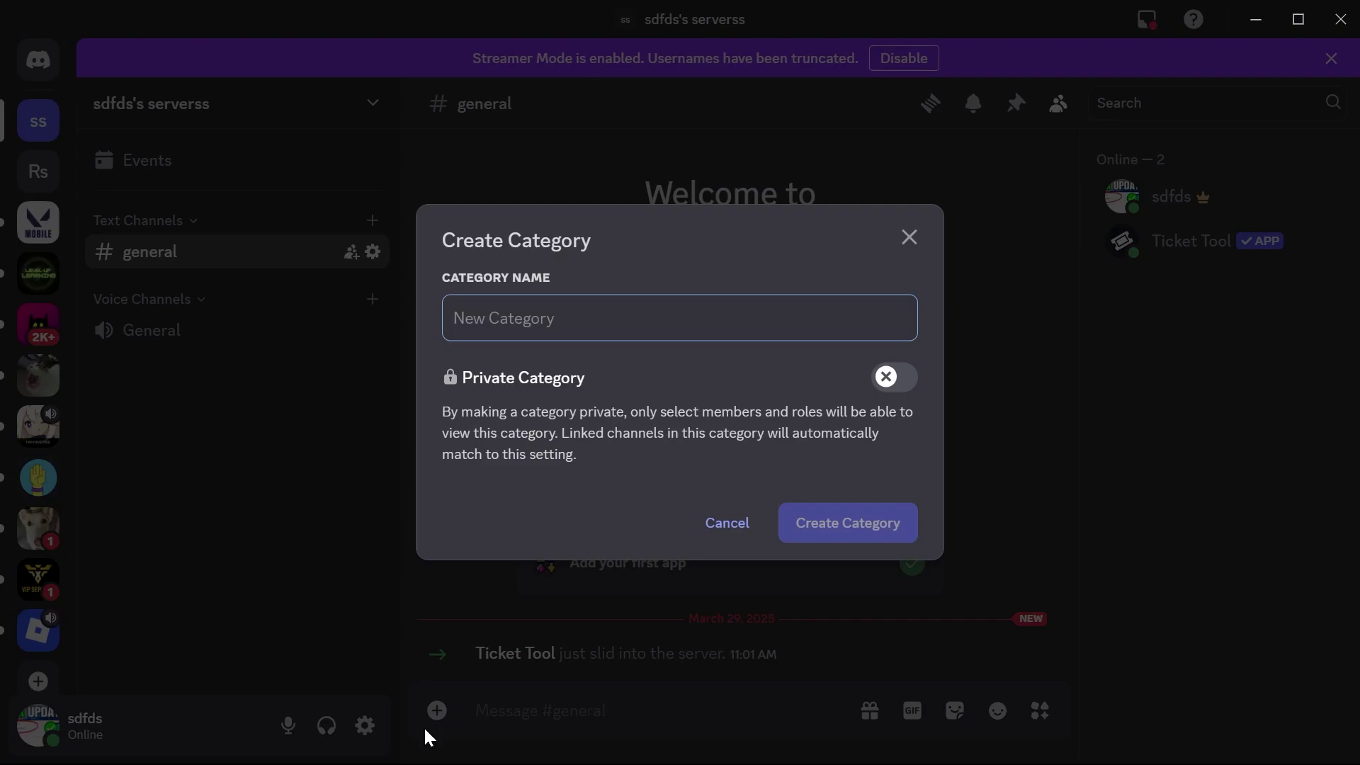
{"action": "type", "text": "Support"}
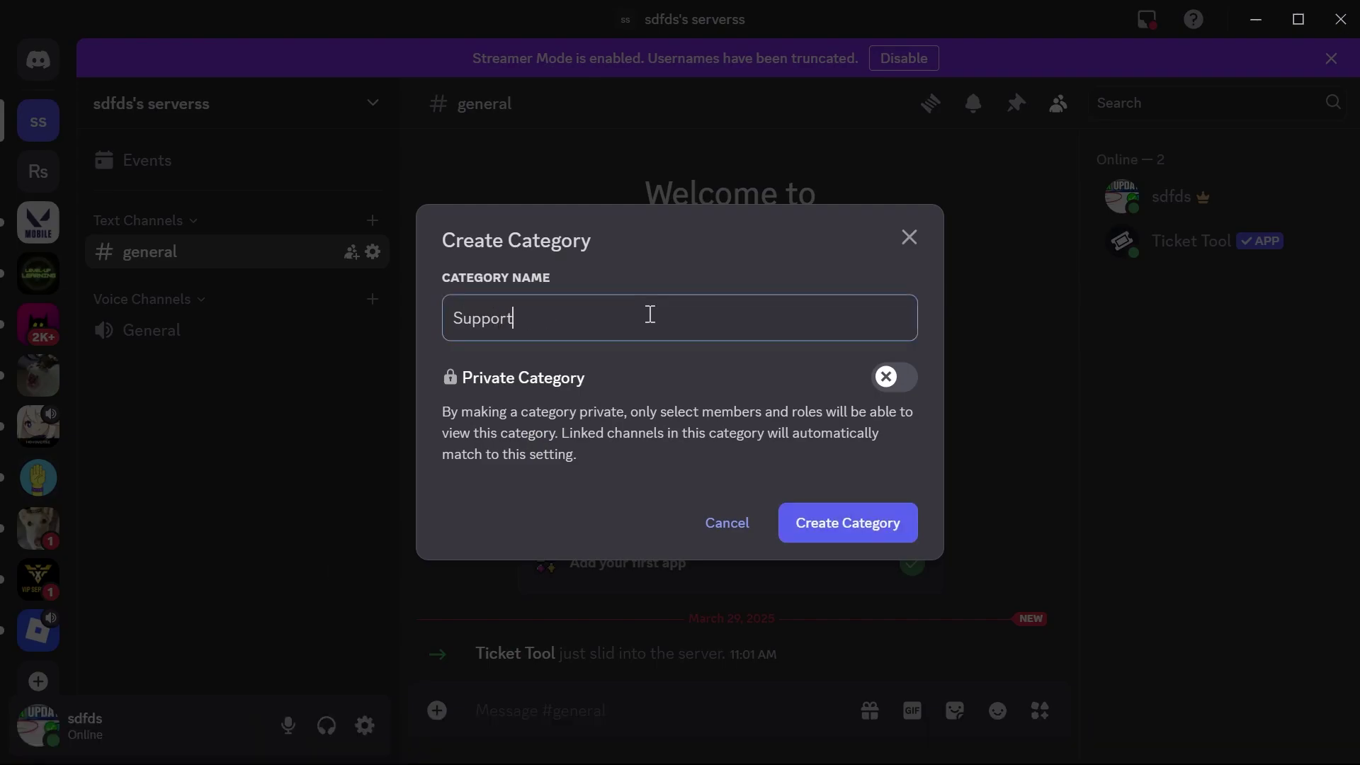
{"action": "left_click", "coordinate": [882, 379]}
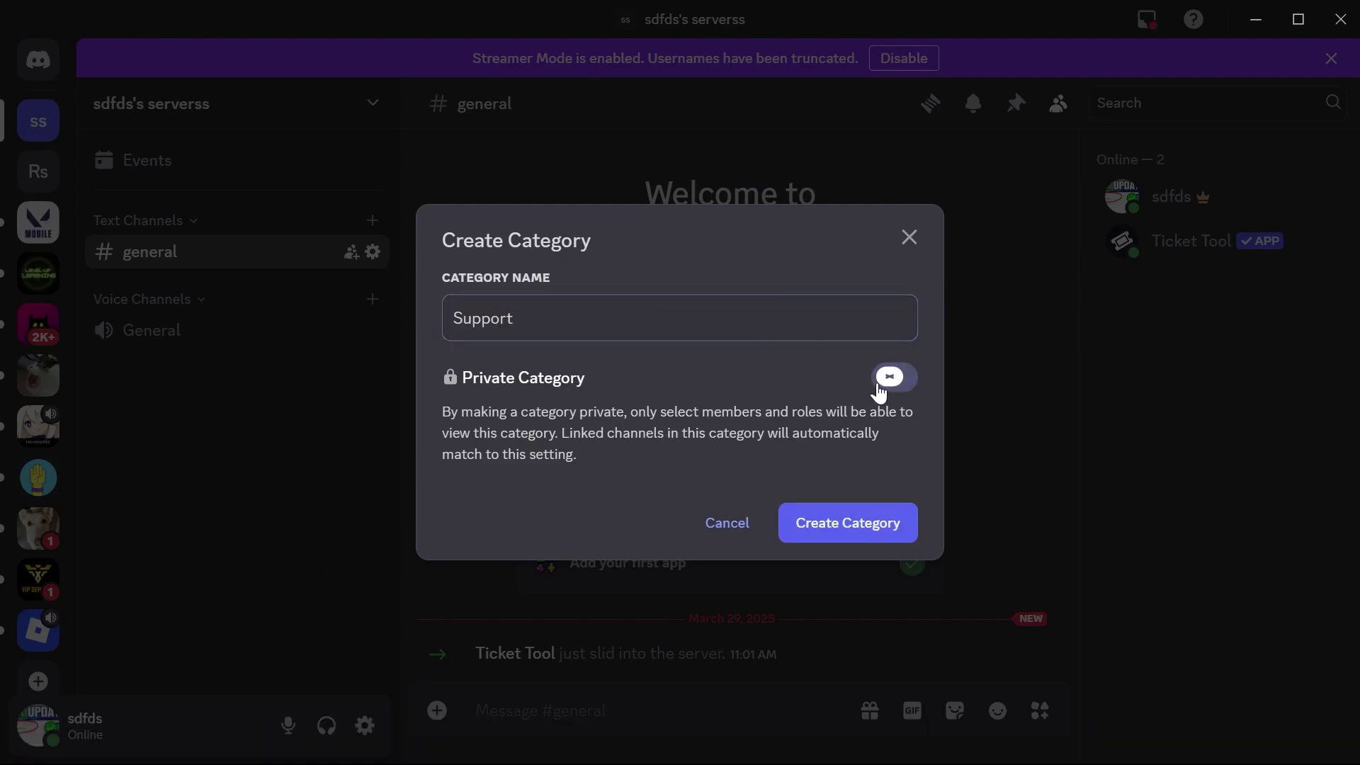
{"action": "left_click", "coordinate": [867, 525]}
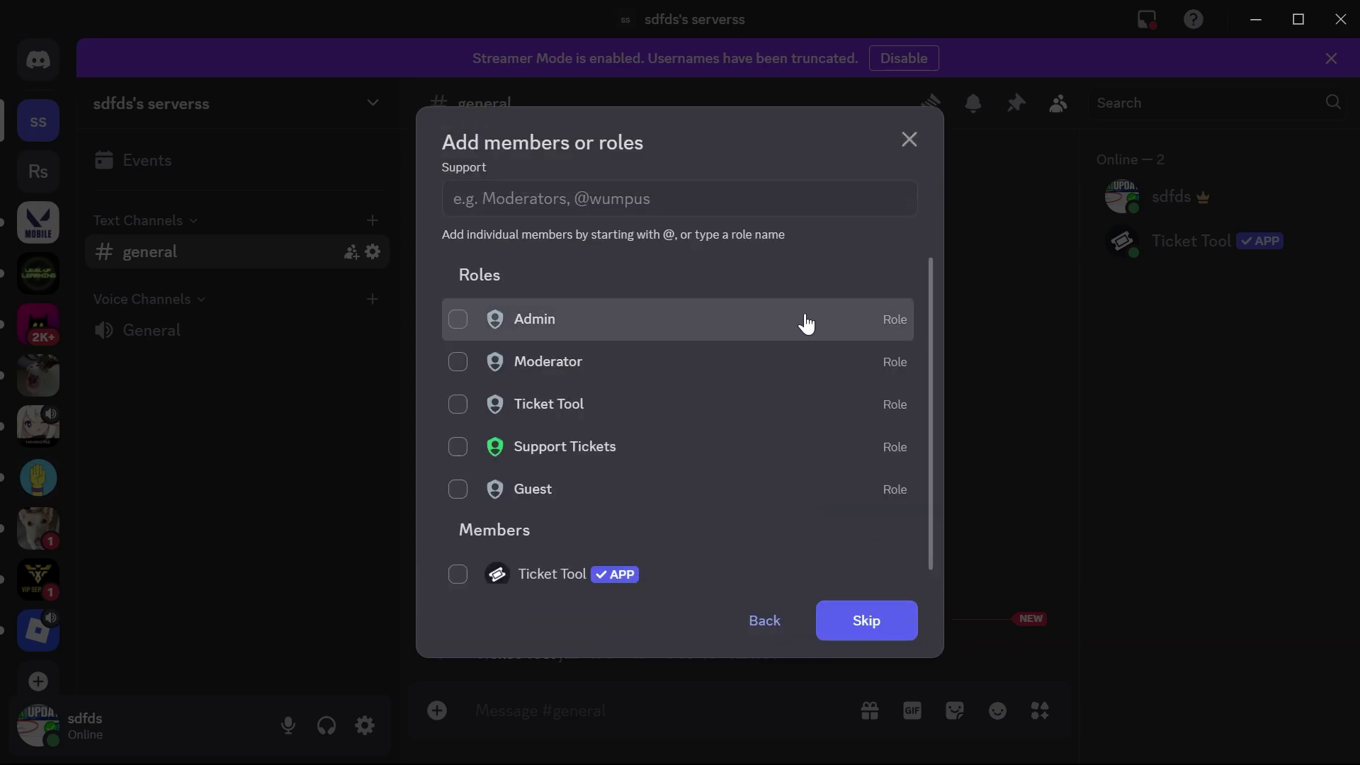
- Grant Ticket Tool, Support Tickets and Admin roles access and create the category
{"action": "scroll", "coordinate": [646, 462], "scroll_direction": "down", "scroll_amount": 1}
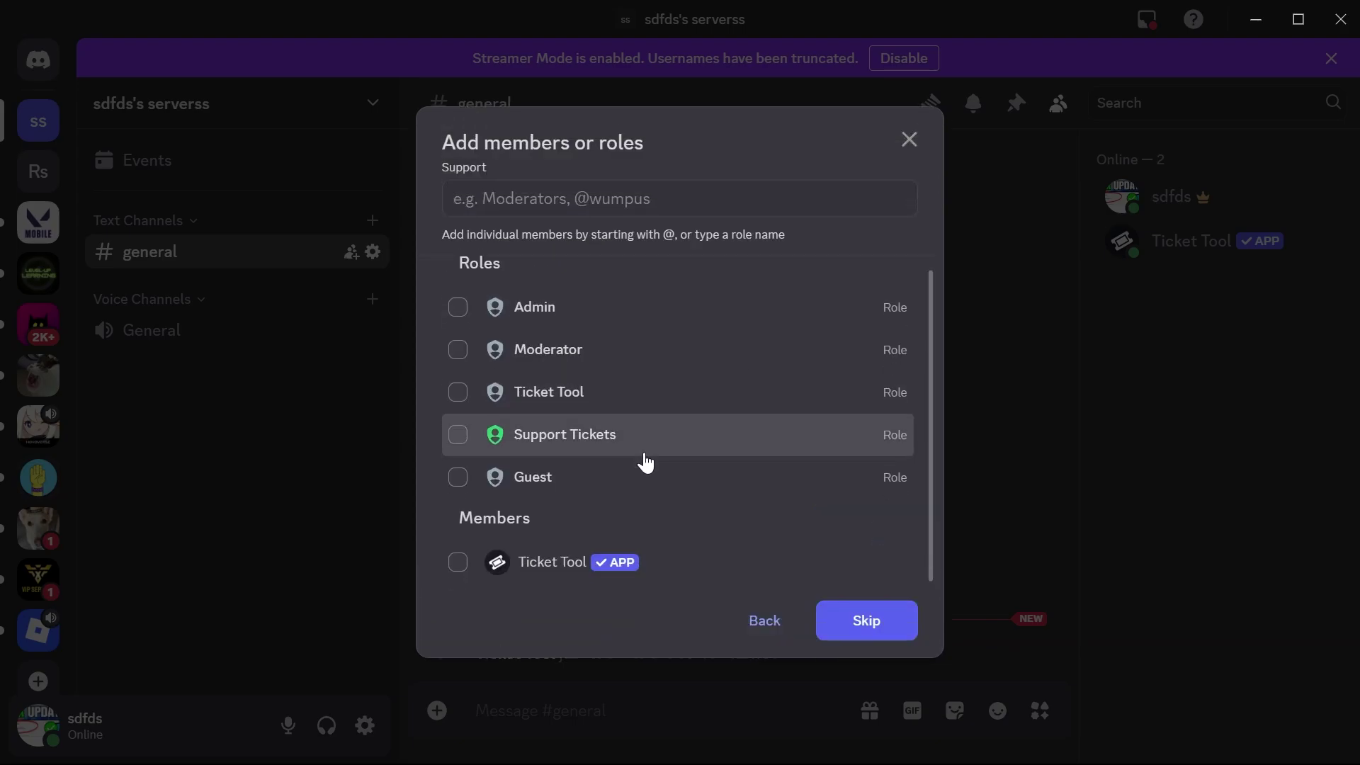
{"action": "scroll", "coordinate": [646, 462], "scroll_direction": "up", "scroll_amount": 1}
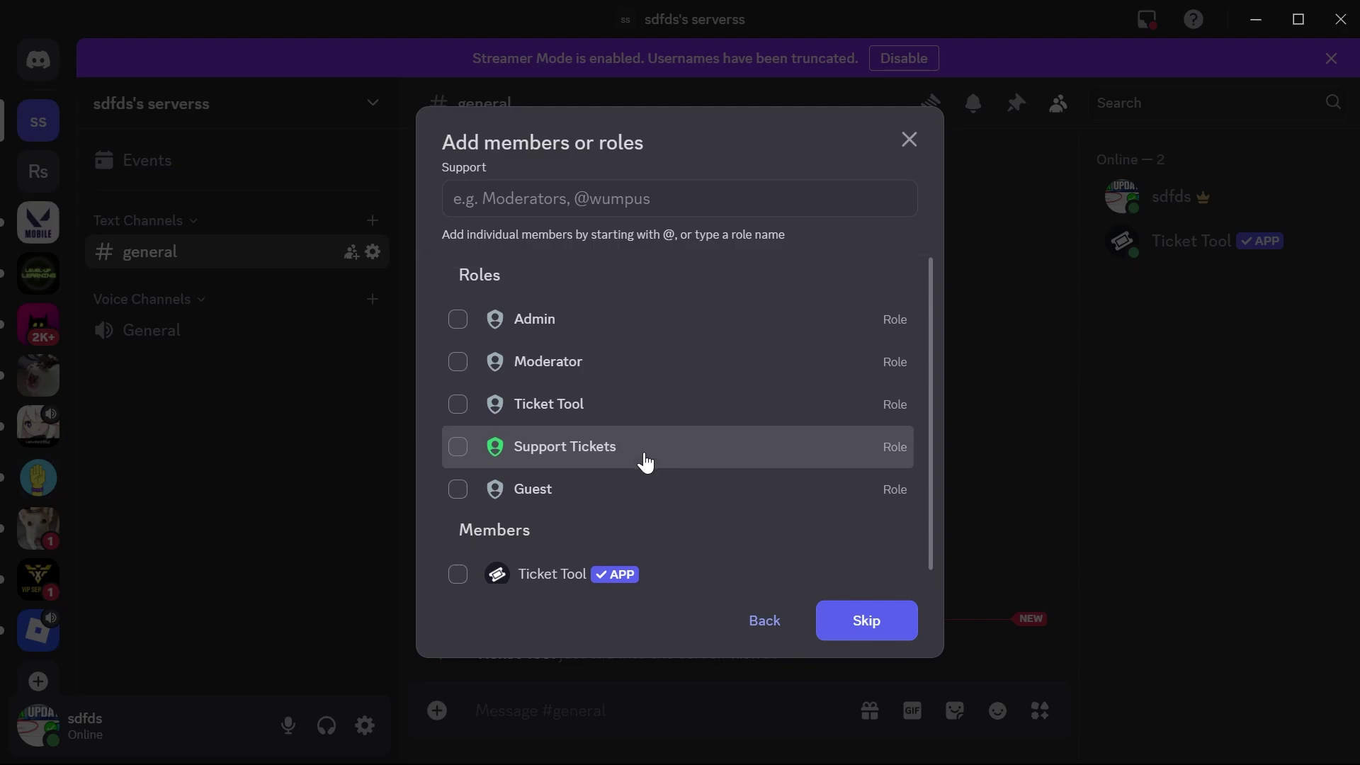
{"action": "left_click", "coordinate": [456, 408]}
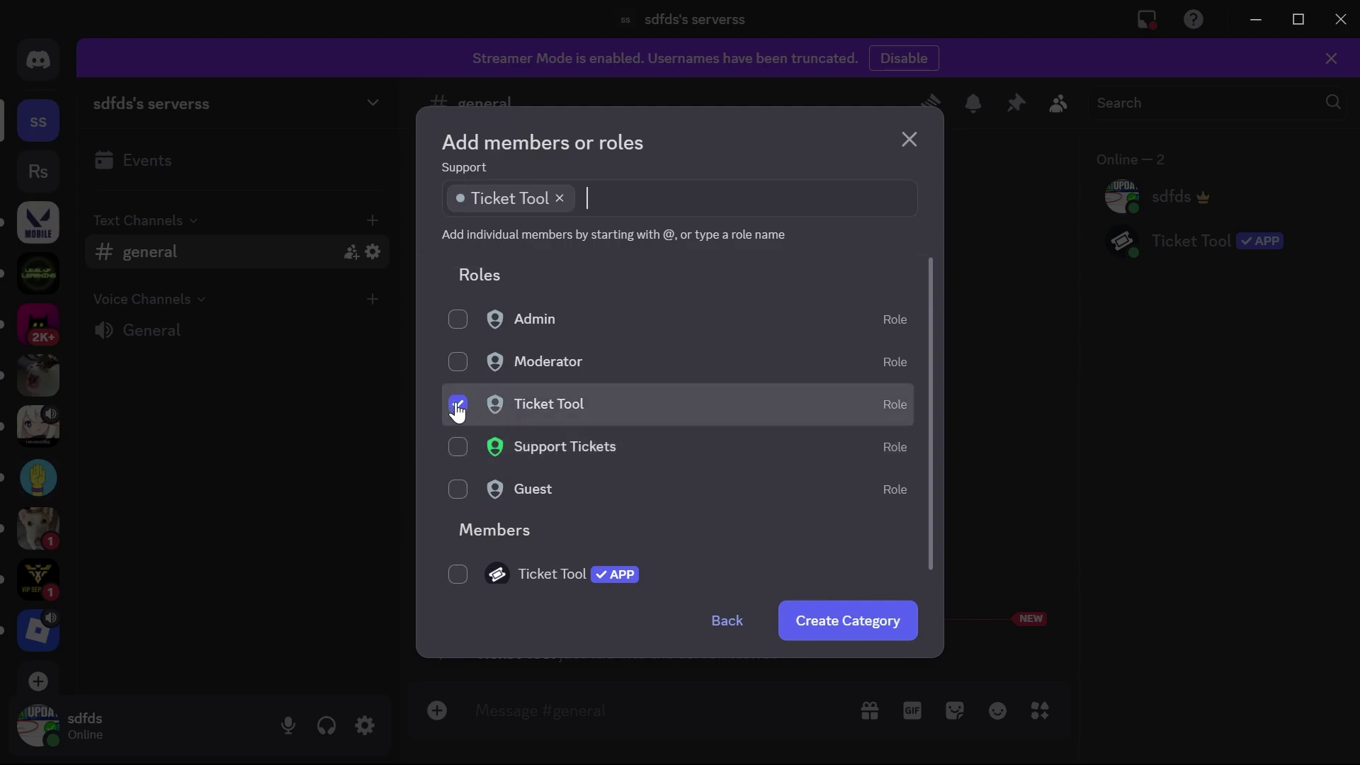
{"action": "left_click", "coordinate": [458, 449]}
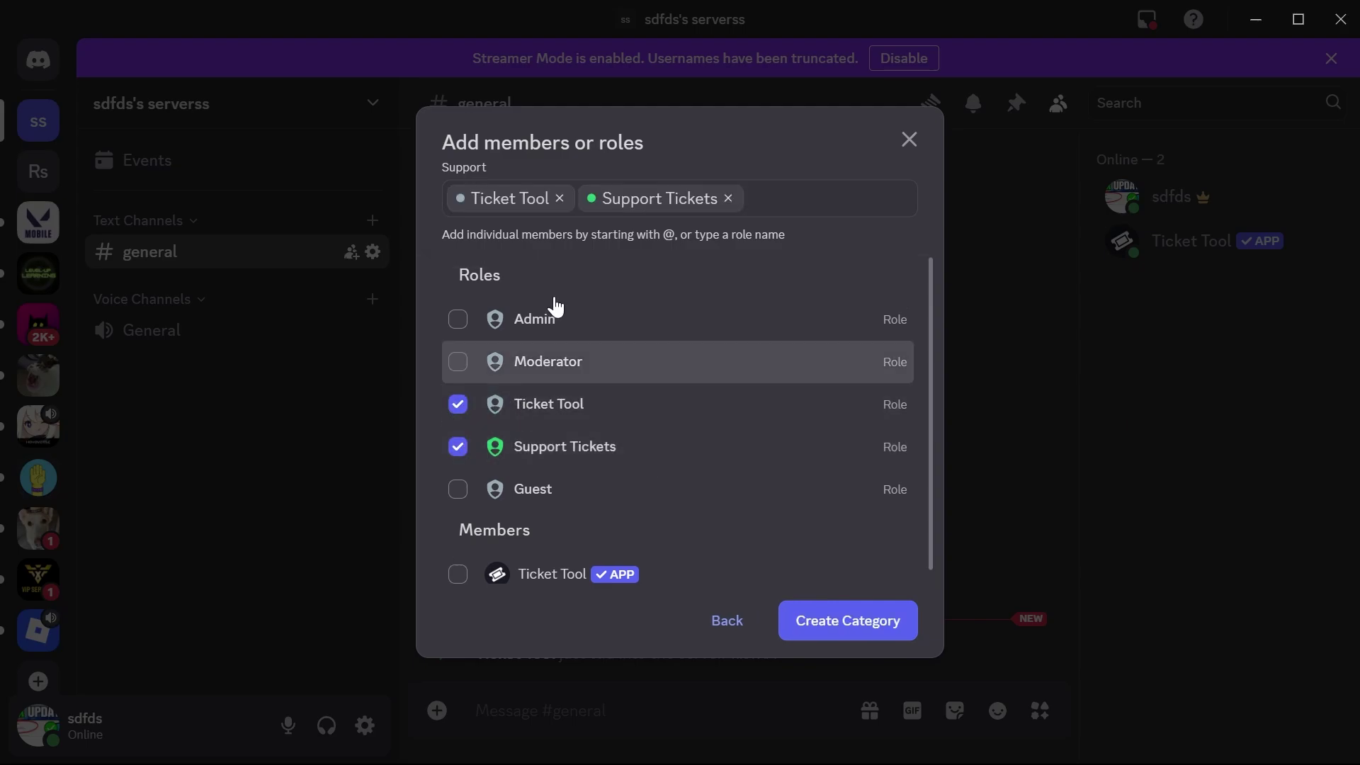
{"action": "left_click", "coordinate": [458, 329]}
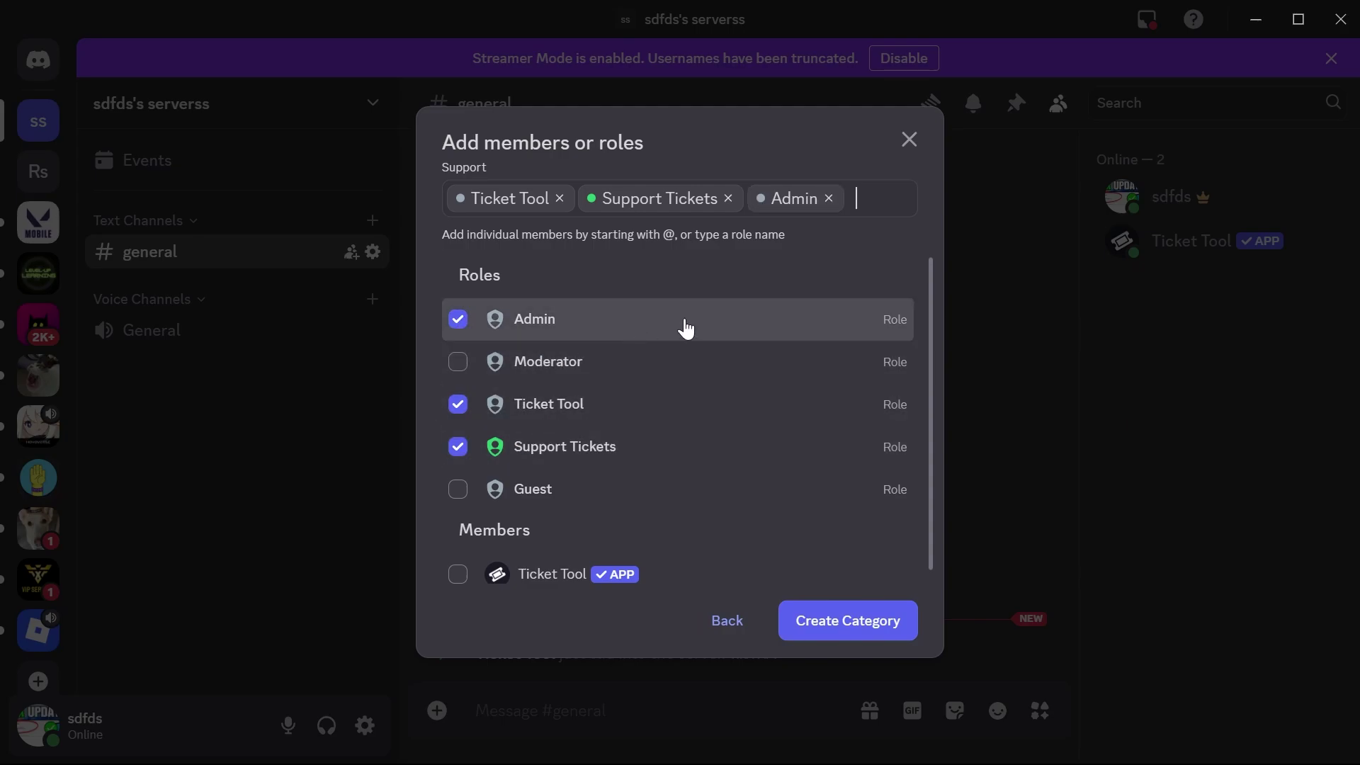
{"action": "left_click", "coordinate": [869, 630]}
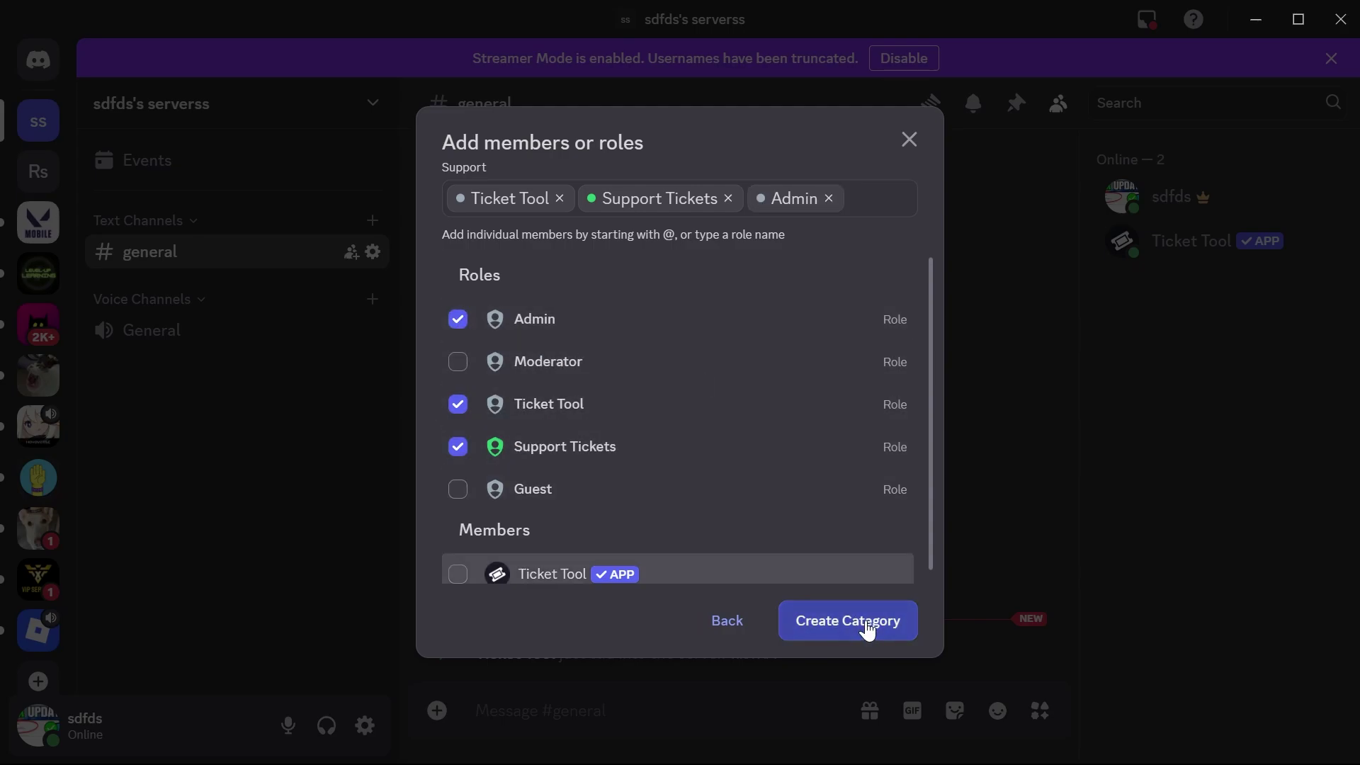
- In the Support category's advanced permissions, set Read Message History to allowed, then exit settings
{"action": "right_click", "coordinate": [140, 384]}
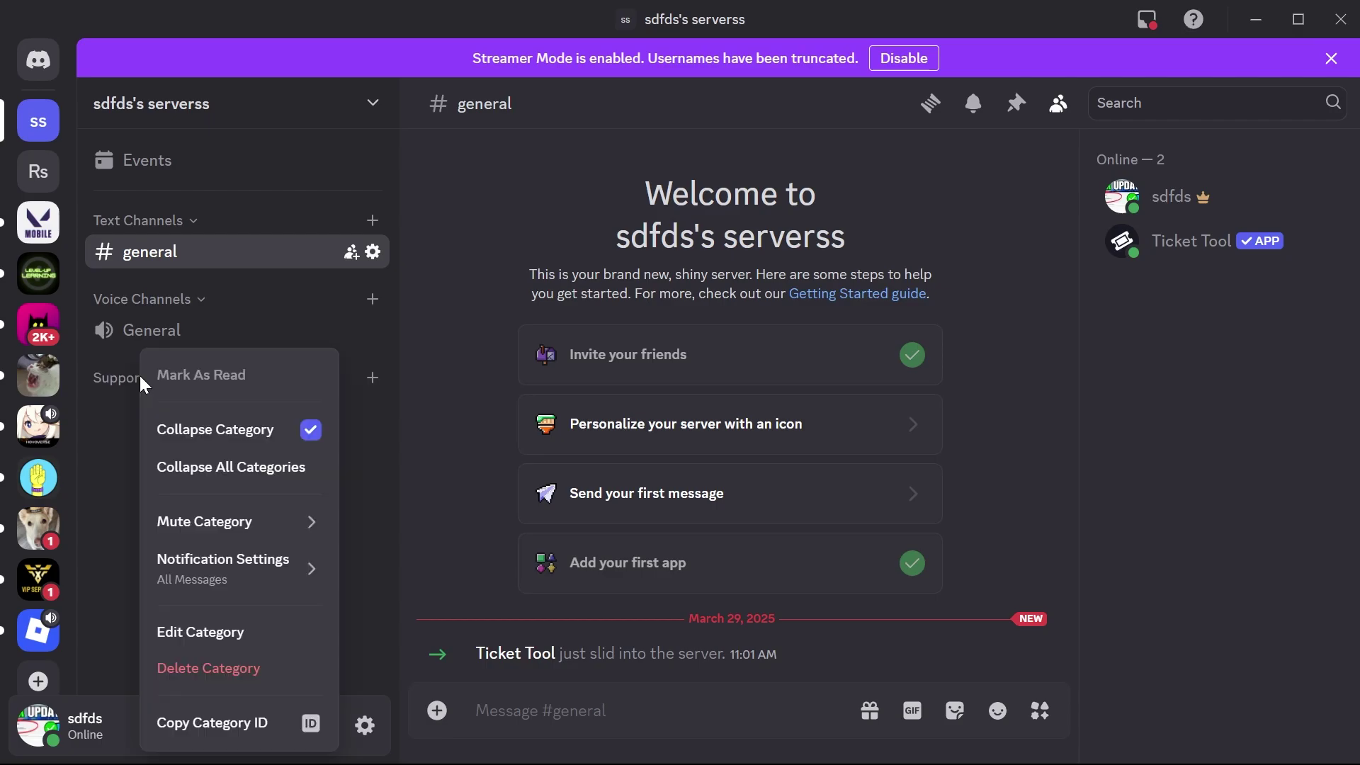
{"action": "left_click", "coordinate": [238, 631]}
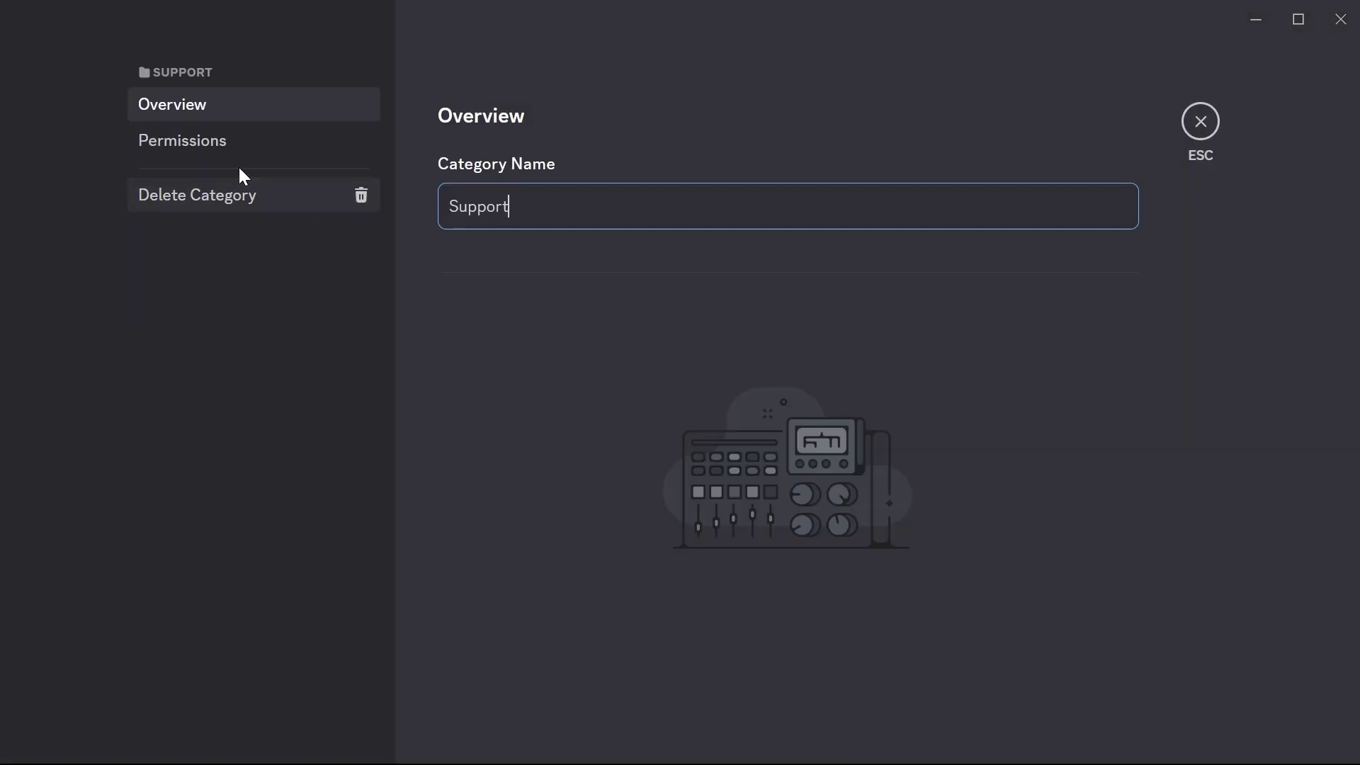
{"action": "left_click", "coordinate": [231, 141]}
{"action": "scroll", "coordinate": [953, 587], "scroll_direction": "down", "scroll_amount": 1}
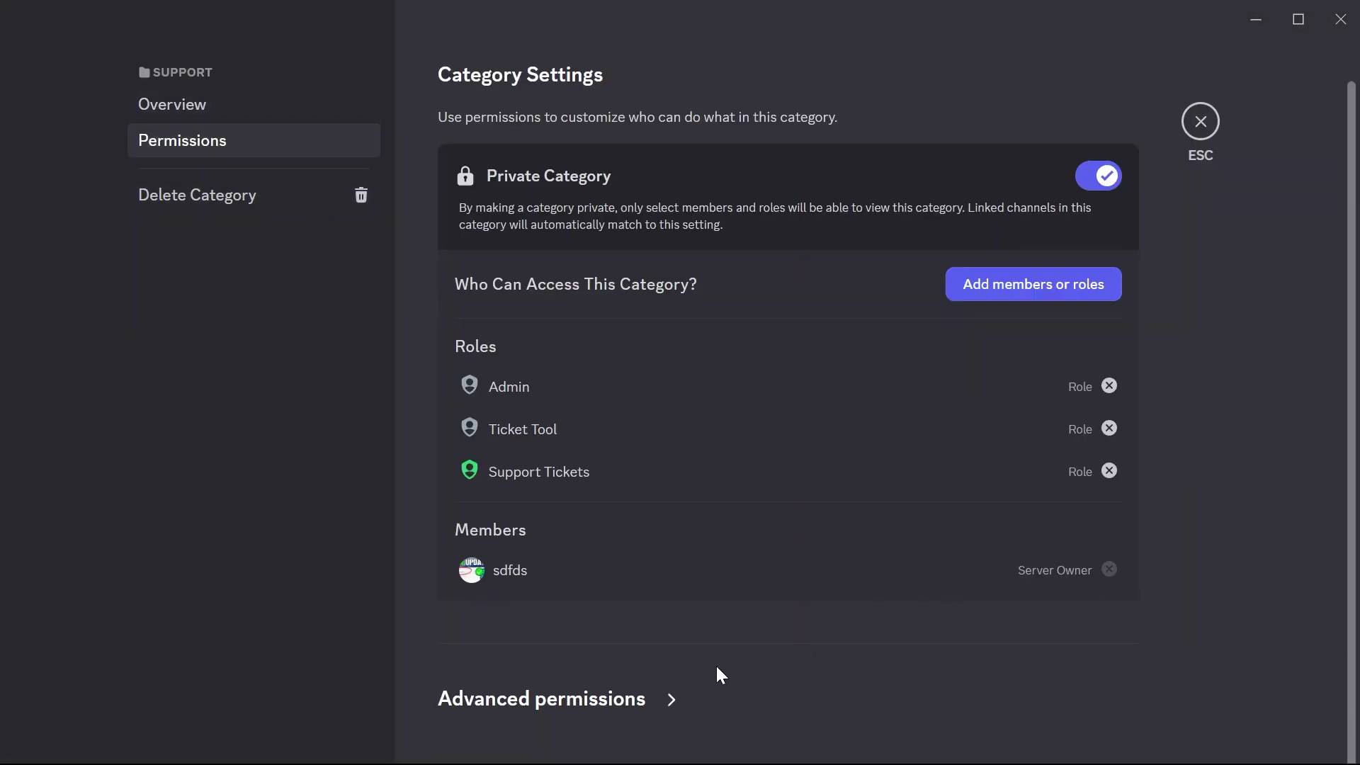
{"action": "left_click", "coordinate": [669, 700]}
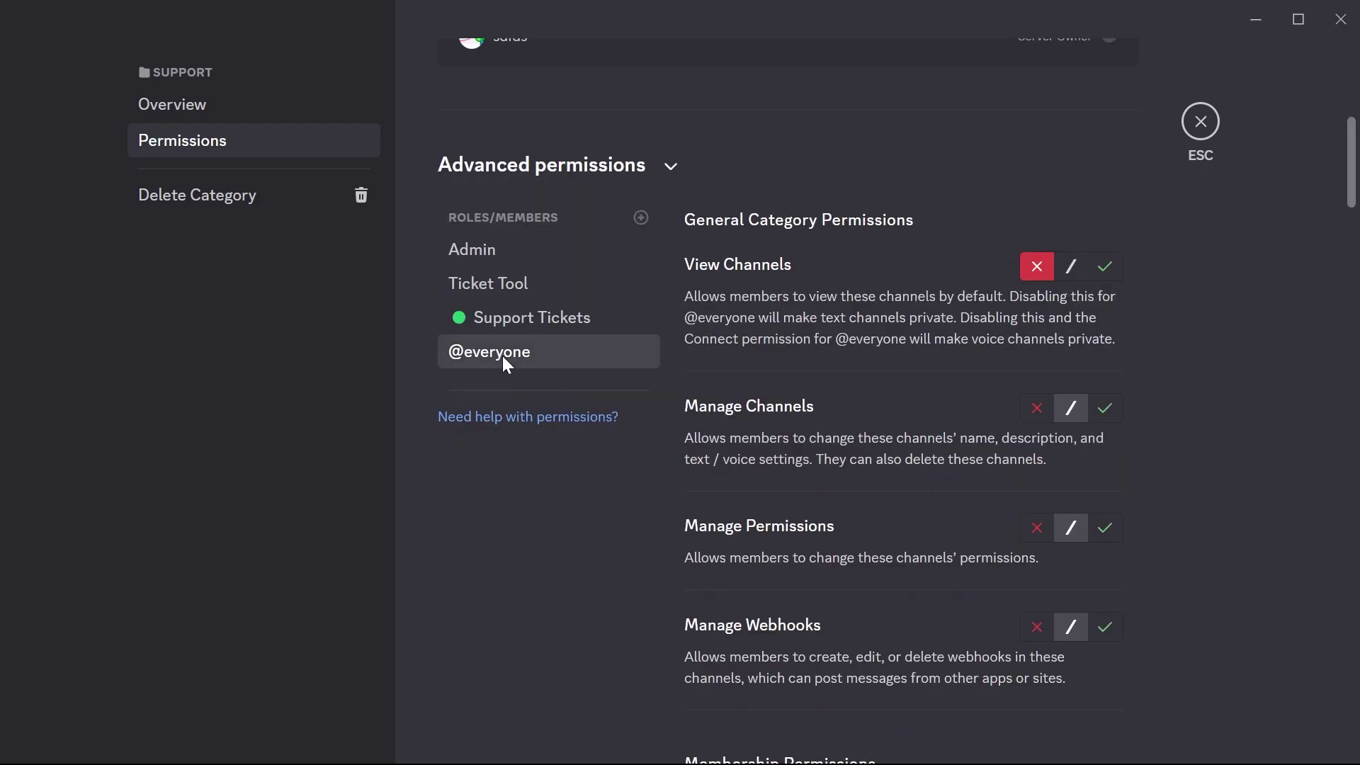
{"action": "scroll", "coordinate": [938, 432], "scroll_direction": "down", "scroll_amount": 15}
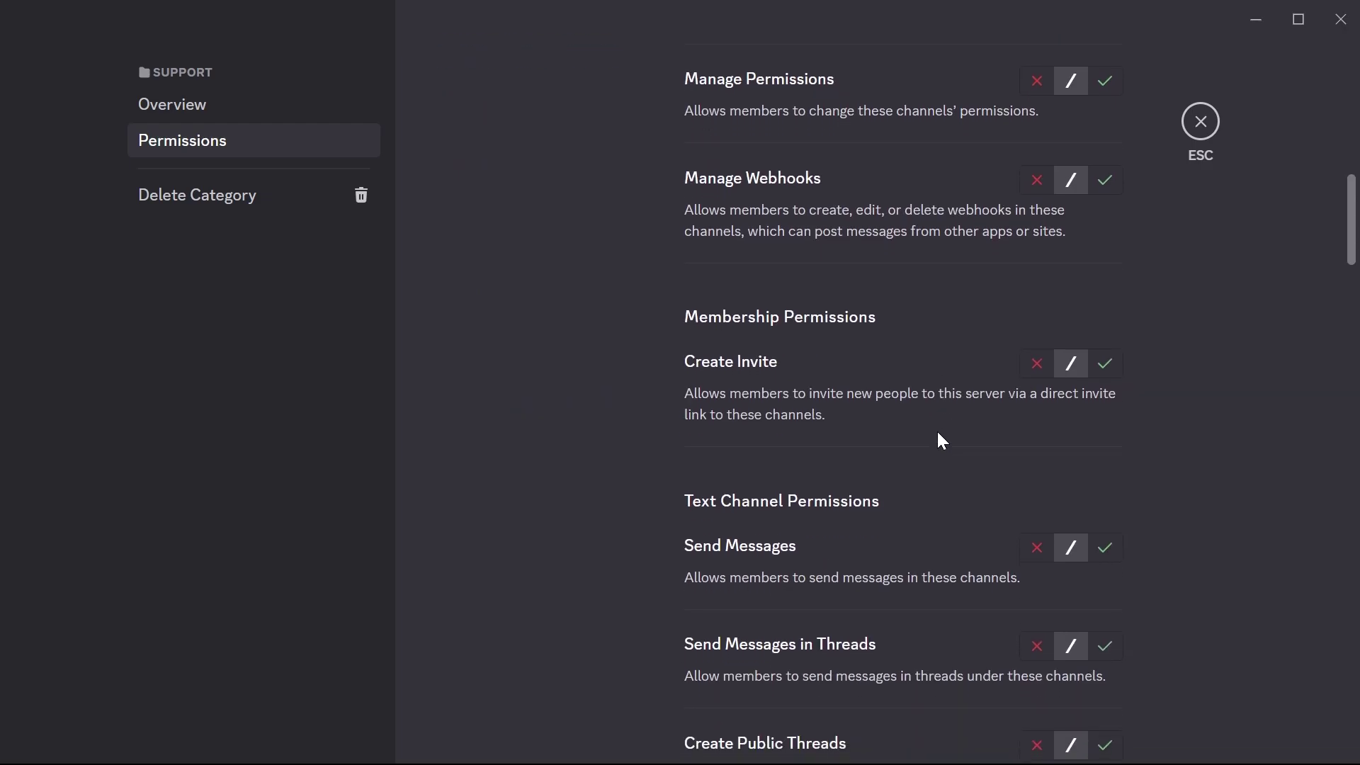
{"action": "scroll", "coordinate": [939, 434], "scroll_direction": "down", "scroll_amount": 12}
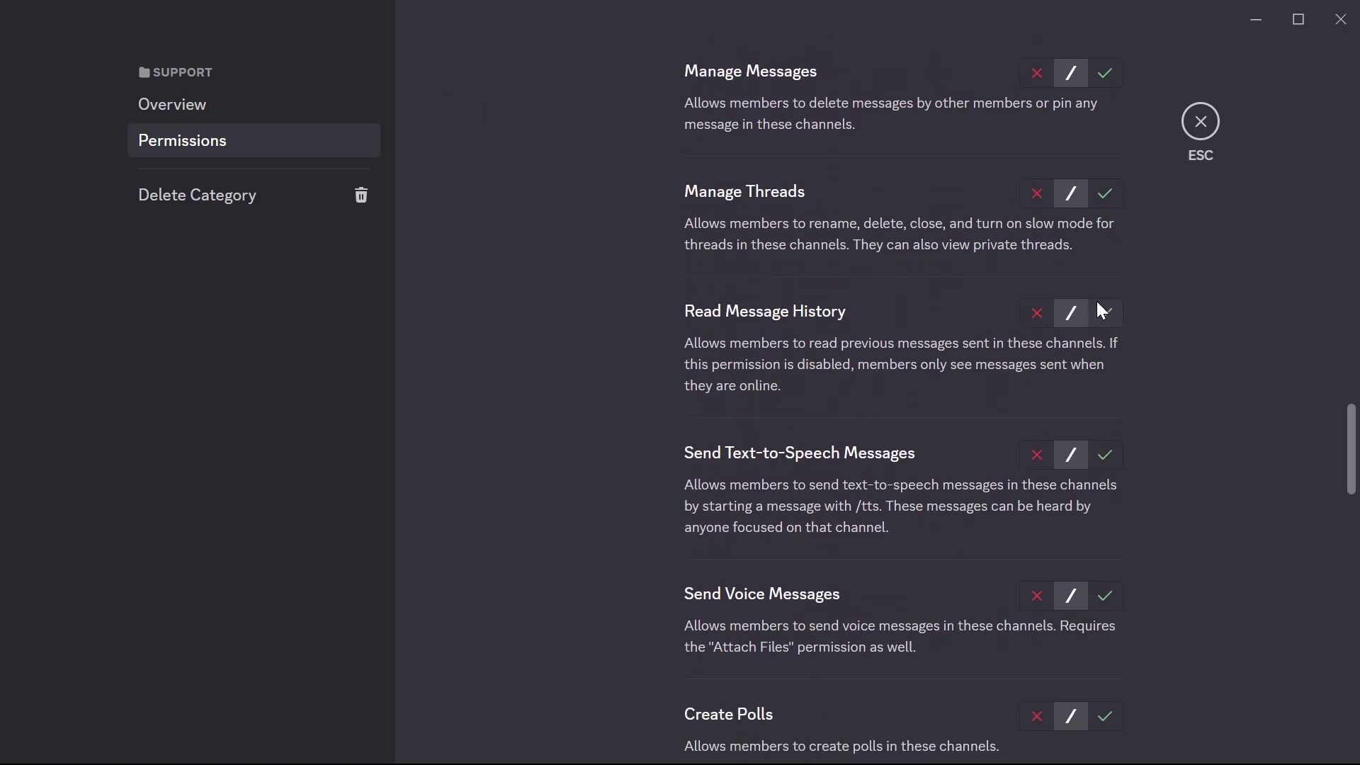
{"action": "left_click", "coordinate": [1104, 311]}
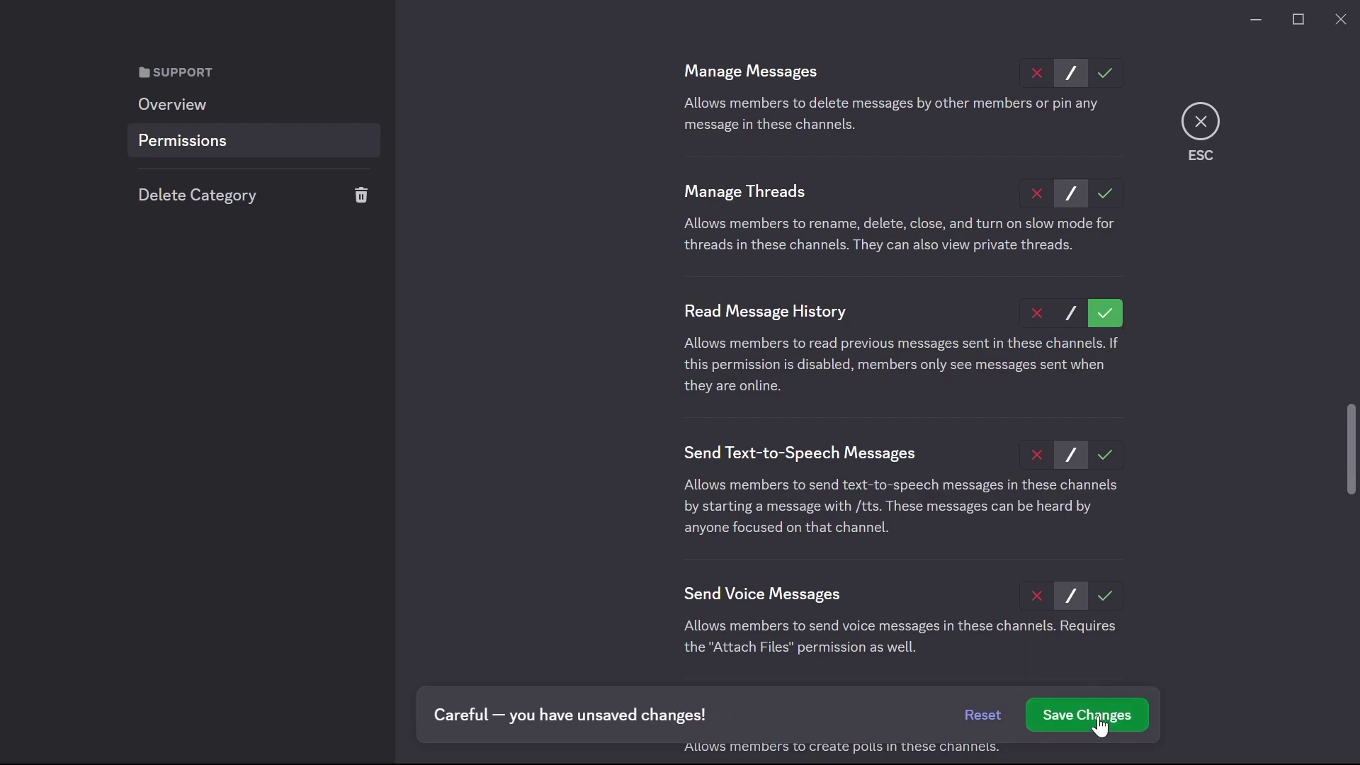
{"action": "key", "text": "Escape"}
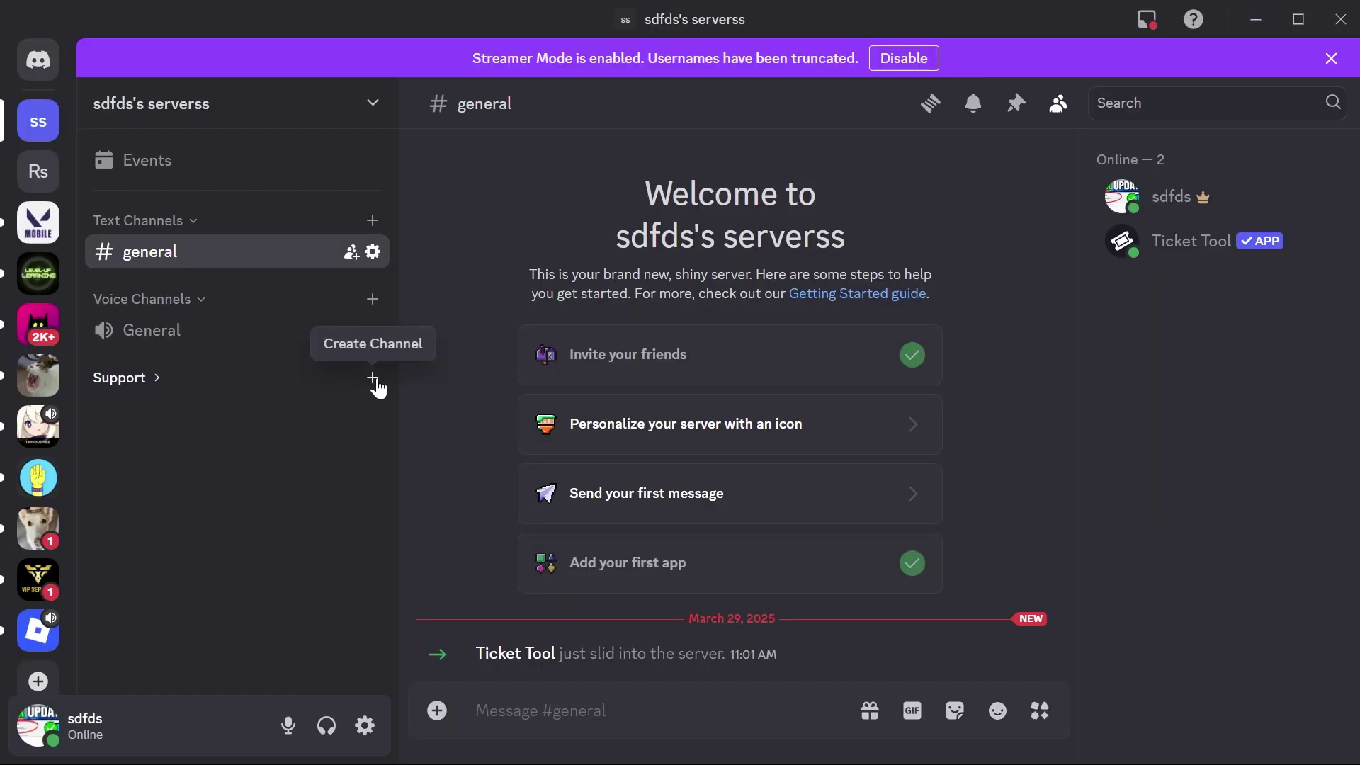
- Add a text channel named 'support-tickets' under the Support category
{"action": "left_click", "coordinate": [373, 379]}
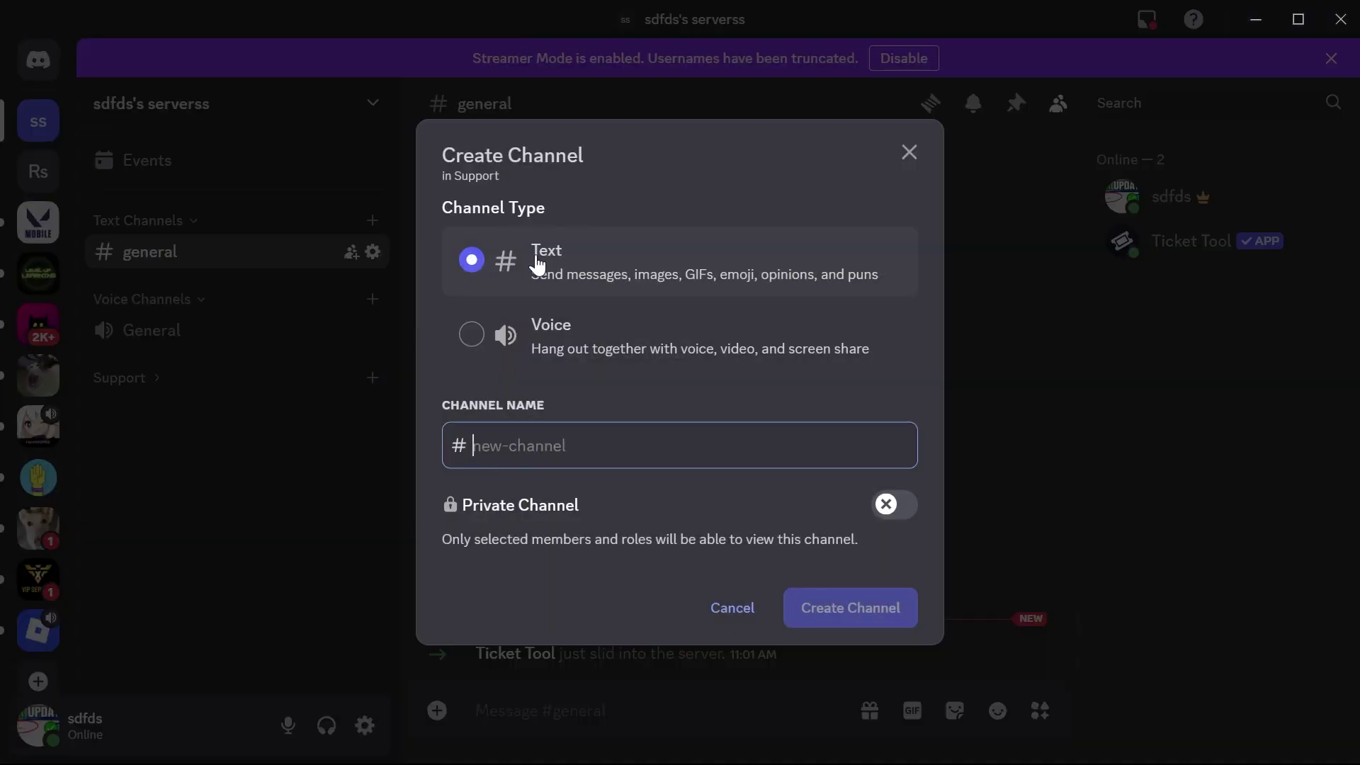
{"action": "left_click", "coordinate": [482, 266]}
{"action": "left_click", "coordinate": [564, 457]}
{"action": "type", "text": "sup"}
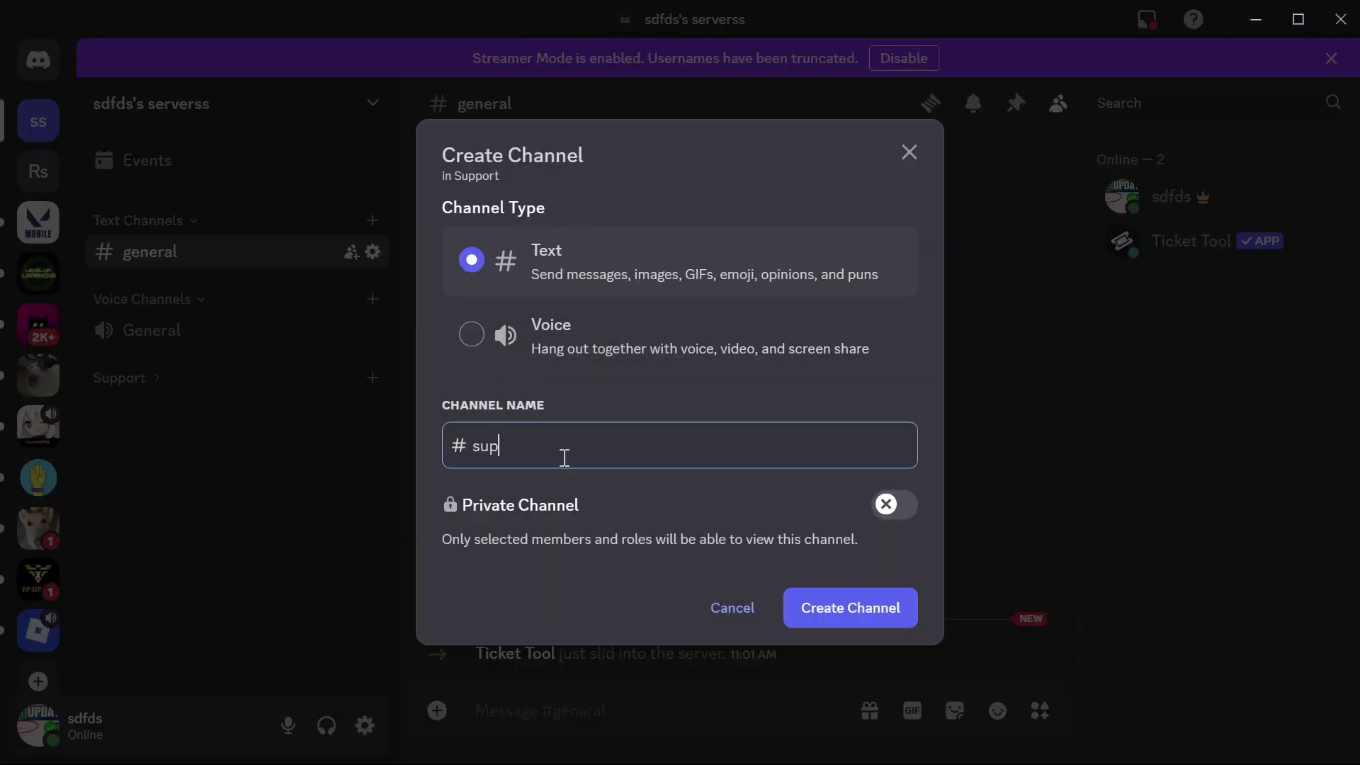
{"action": "type", "text": "port-tickets"}
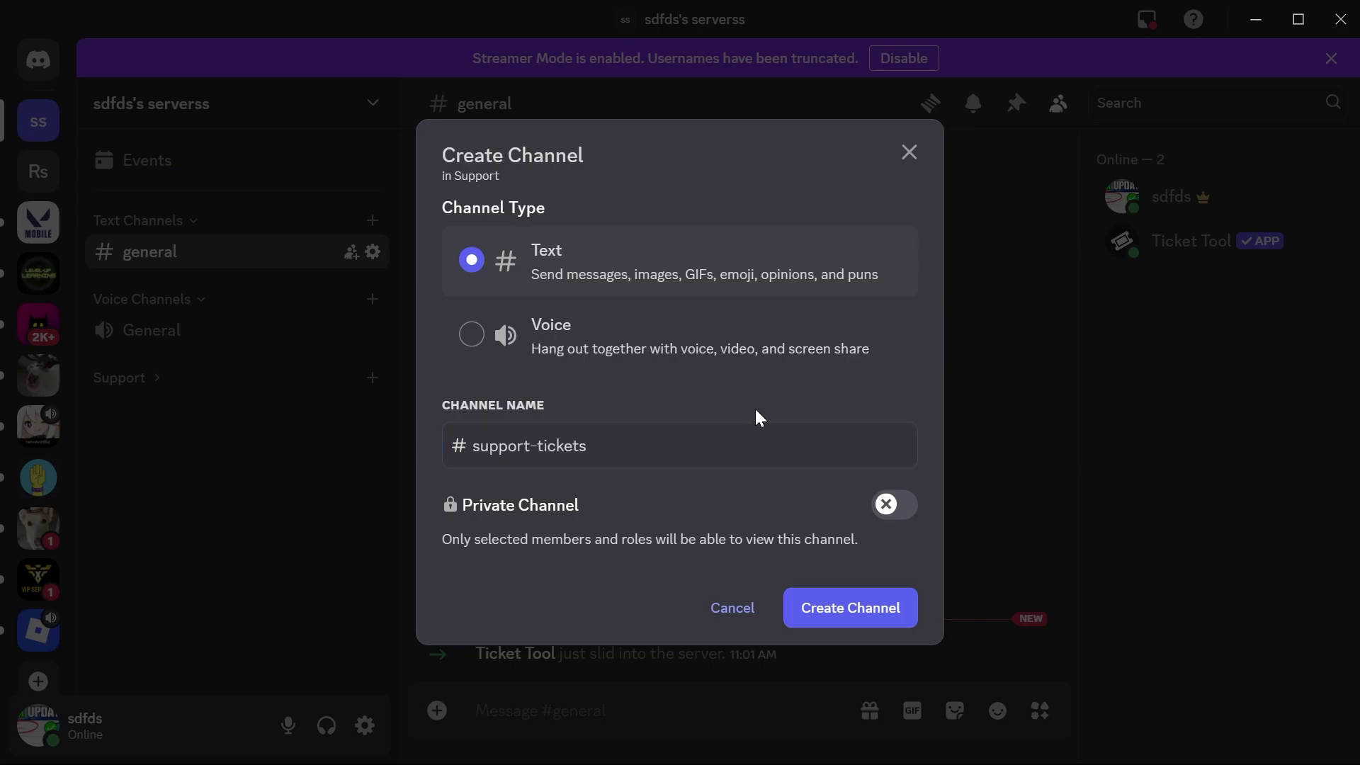
{"action": "left_click", "coordinate": [840, 620]}
- In Chrome's Panel Configs, add a panel named 'Support tickets' and open its General settings
{"action": "mouse_move", "coordinate": [751, 740]}
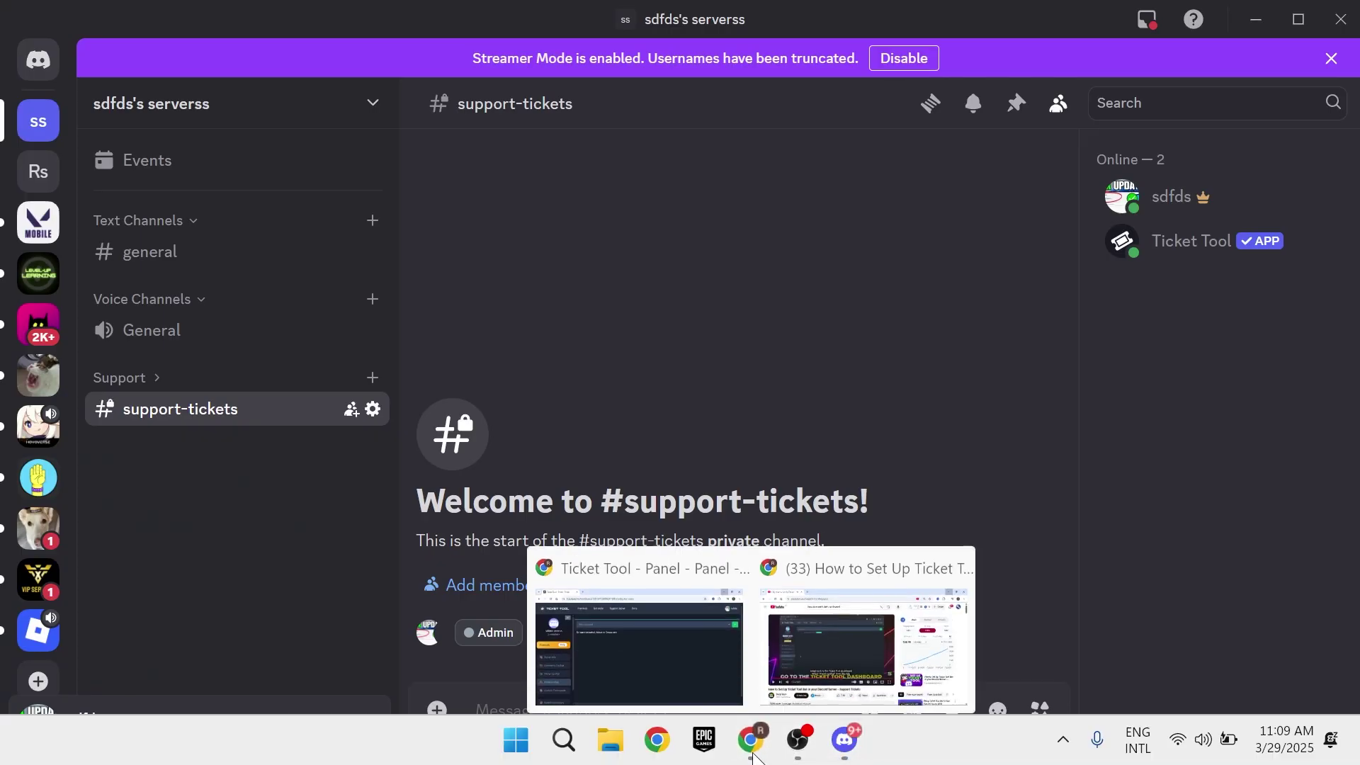
{"action": "left_click", "coordinate": [645, 664]}
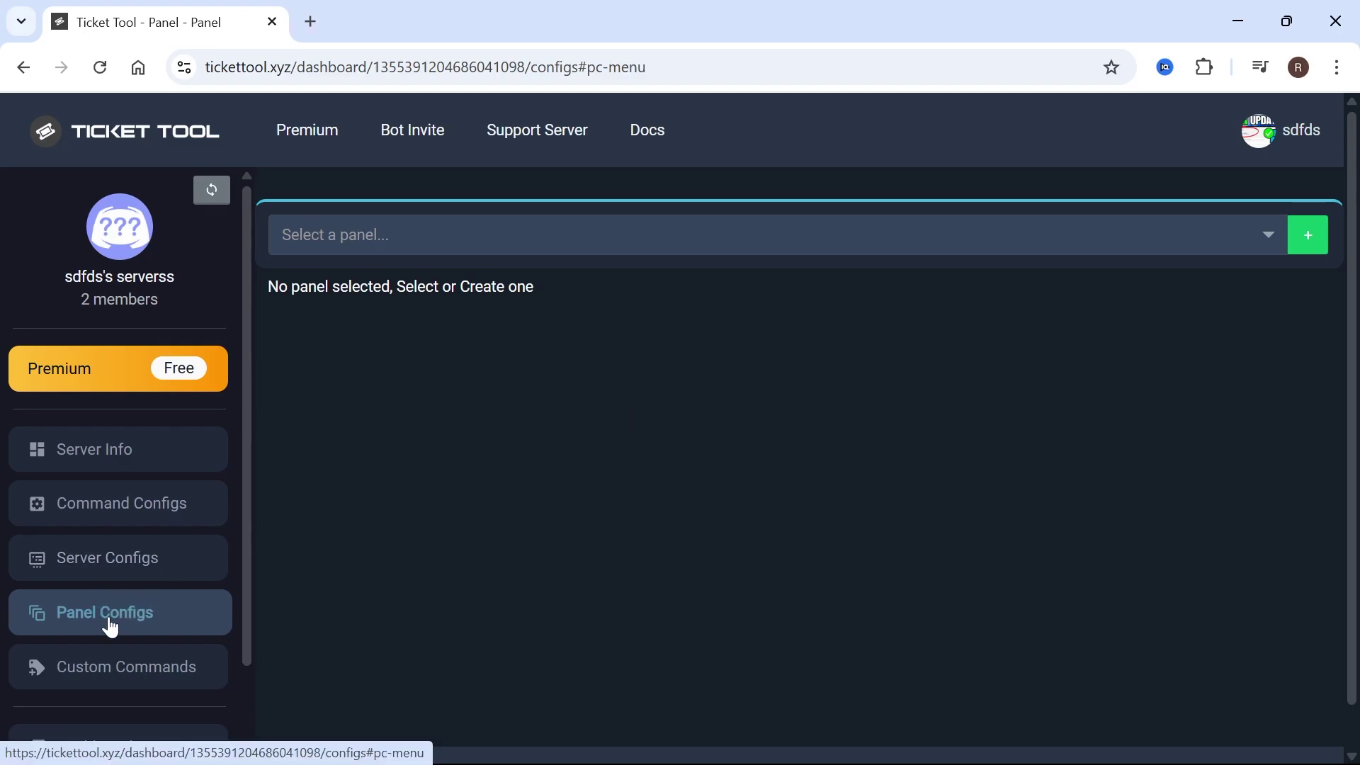
{"action": "left_click", "coordinate": [1306, 239]}
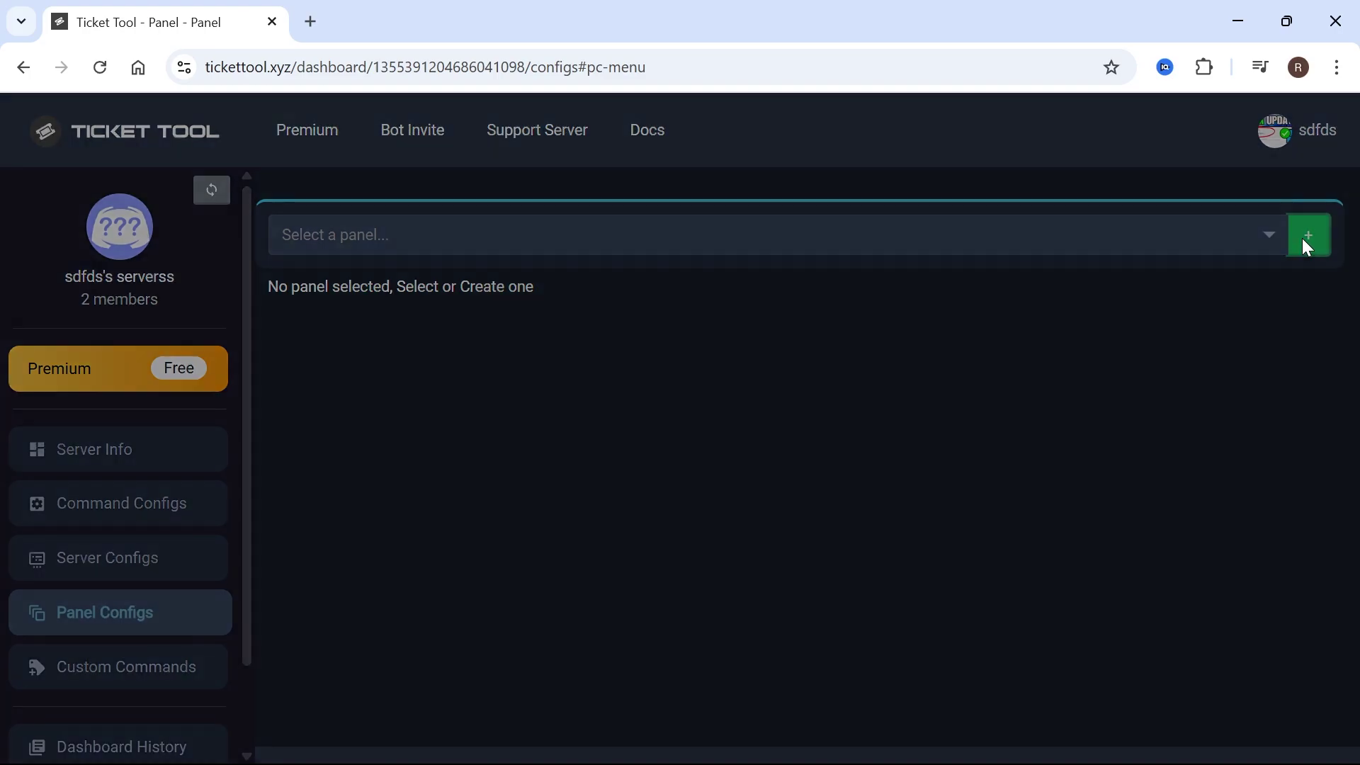
{"action": "left_click", "coordinate": [592, 540]}
{"action": "type", "text": "Sup"}
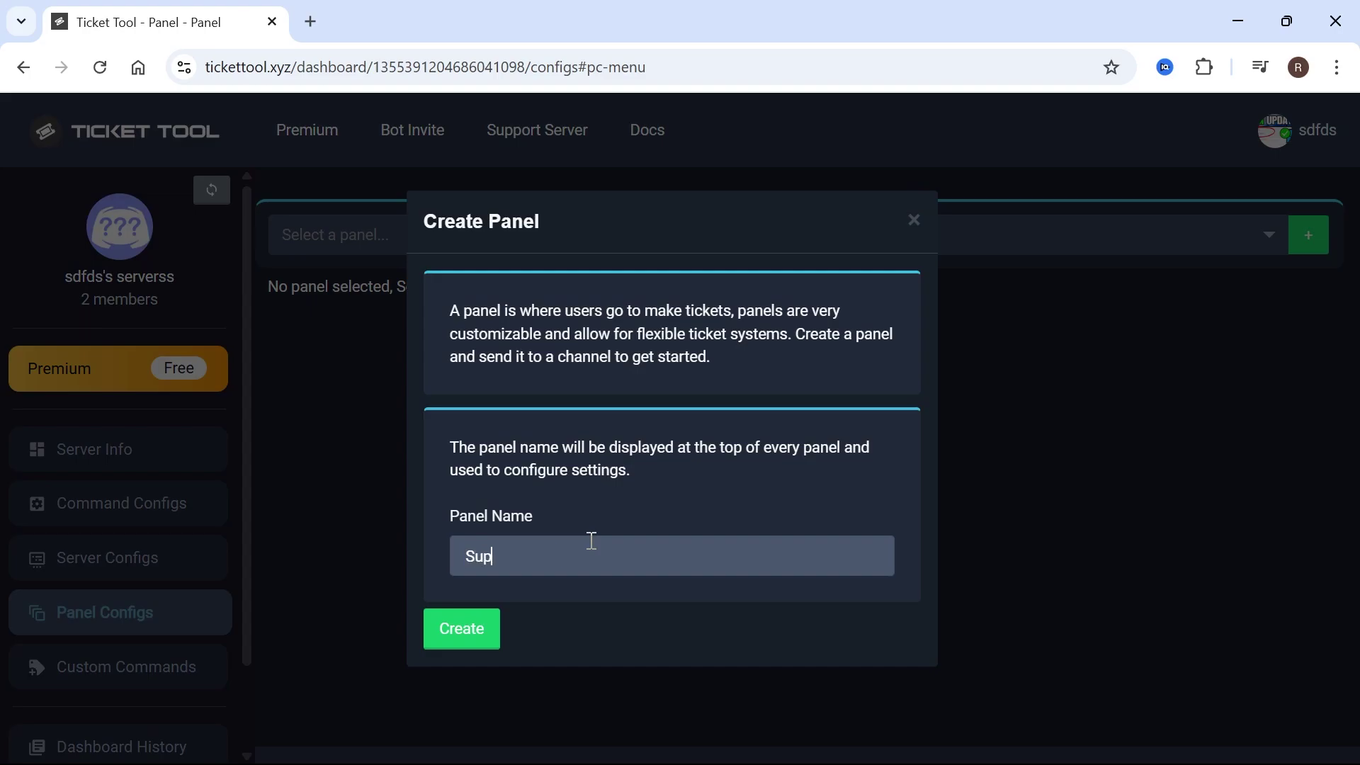
{"action": "type", "text": "port tickets"}
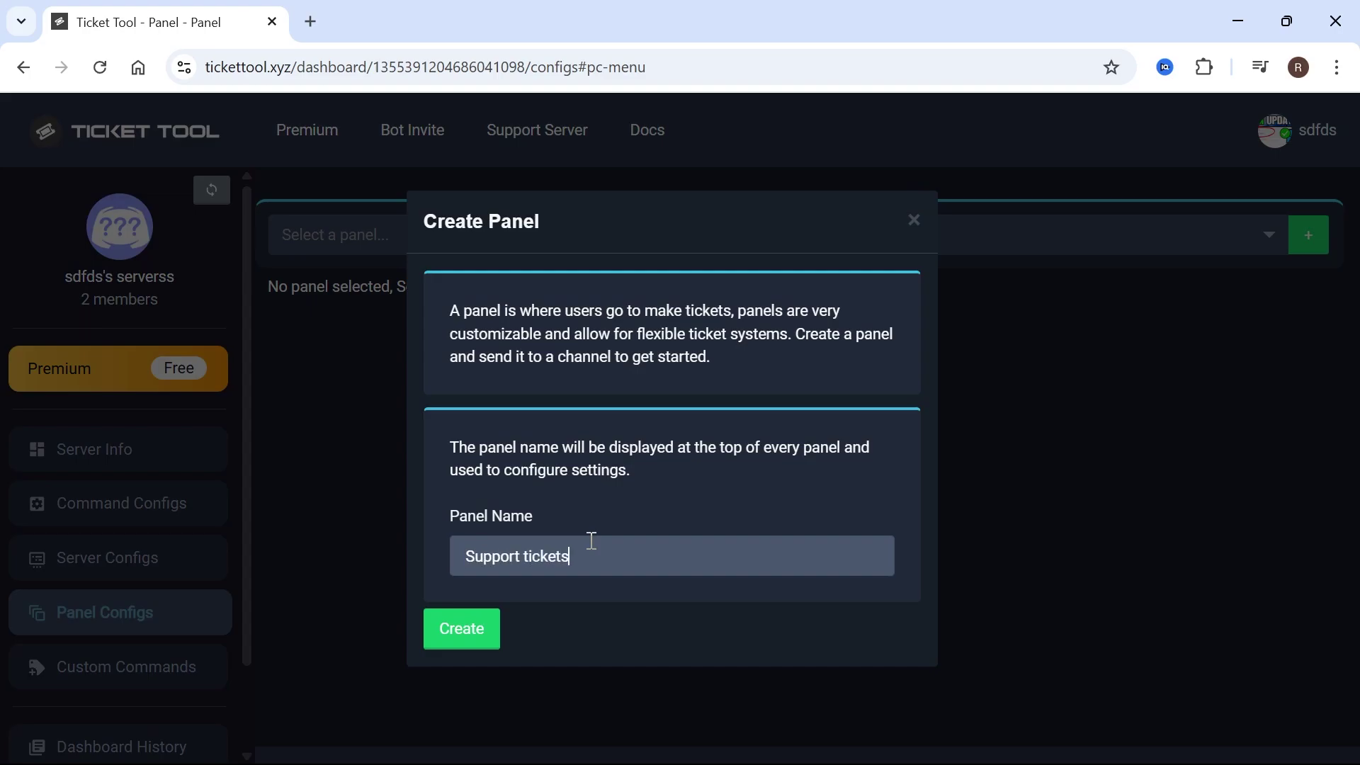
{"action": "left_click", "coordinate": [451, 639]}
{"action": "left_click", "coordinate": [429, 425]}
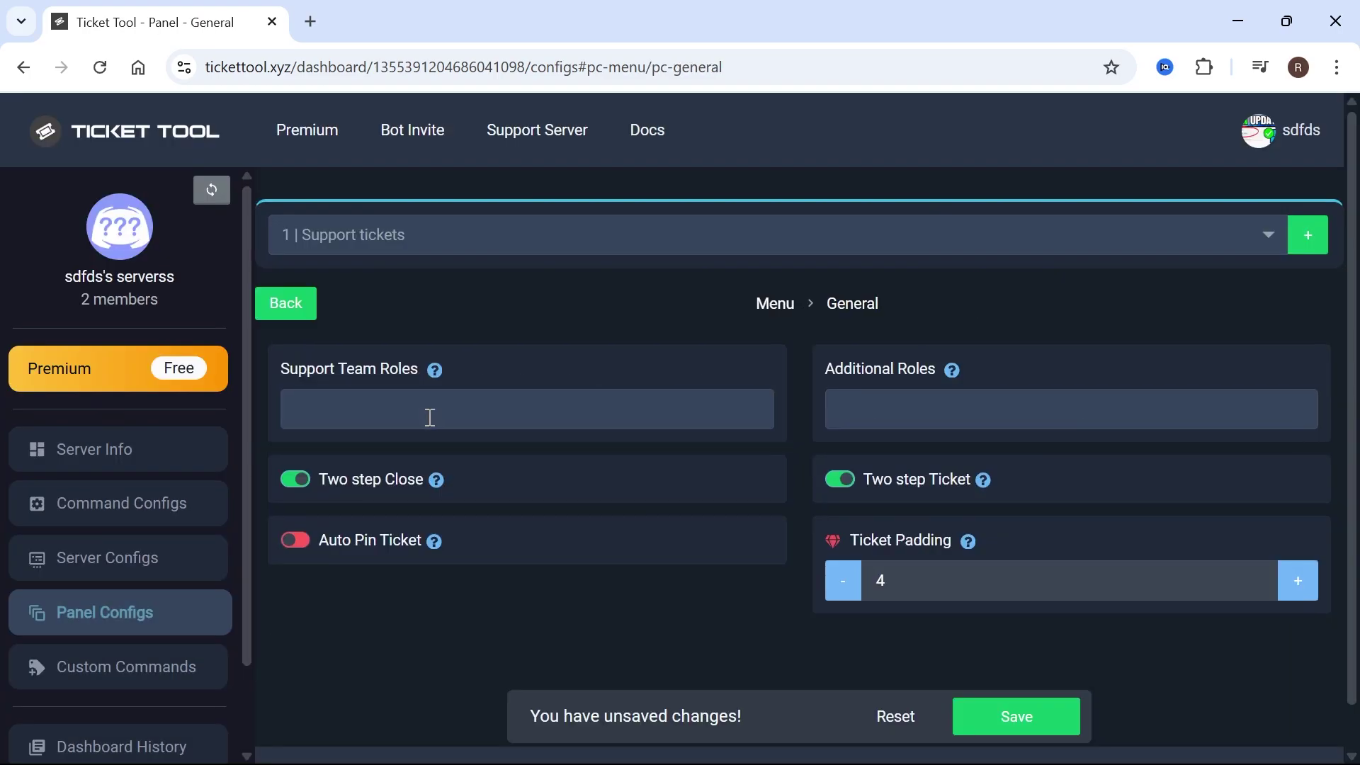
- Add Ticket Tool as a Support Team Role in General settings and save
{"action": "left_click", "coordinate": [393, 410]}
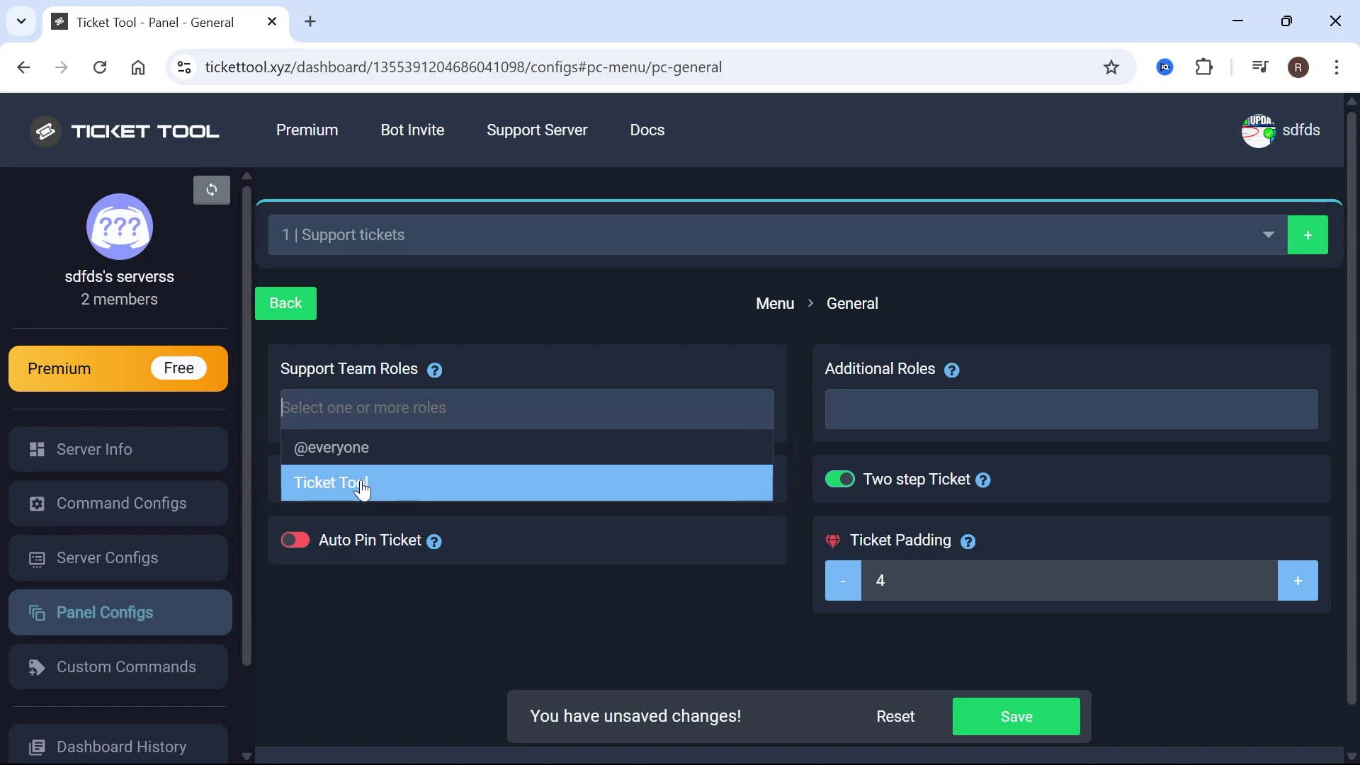
{"action": "left_click", "coordinate": [362, 489]}
{"action": "left_click", "coordinate": [1024, 726]}
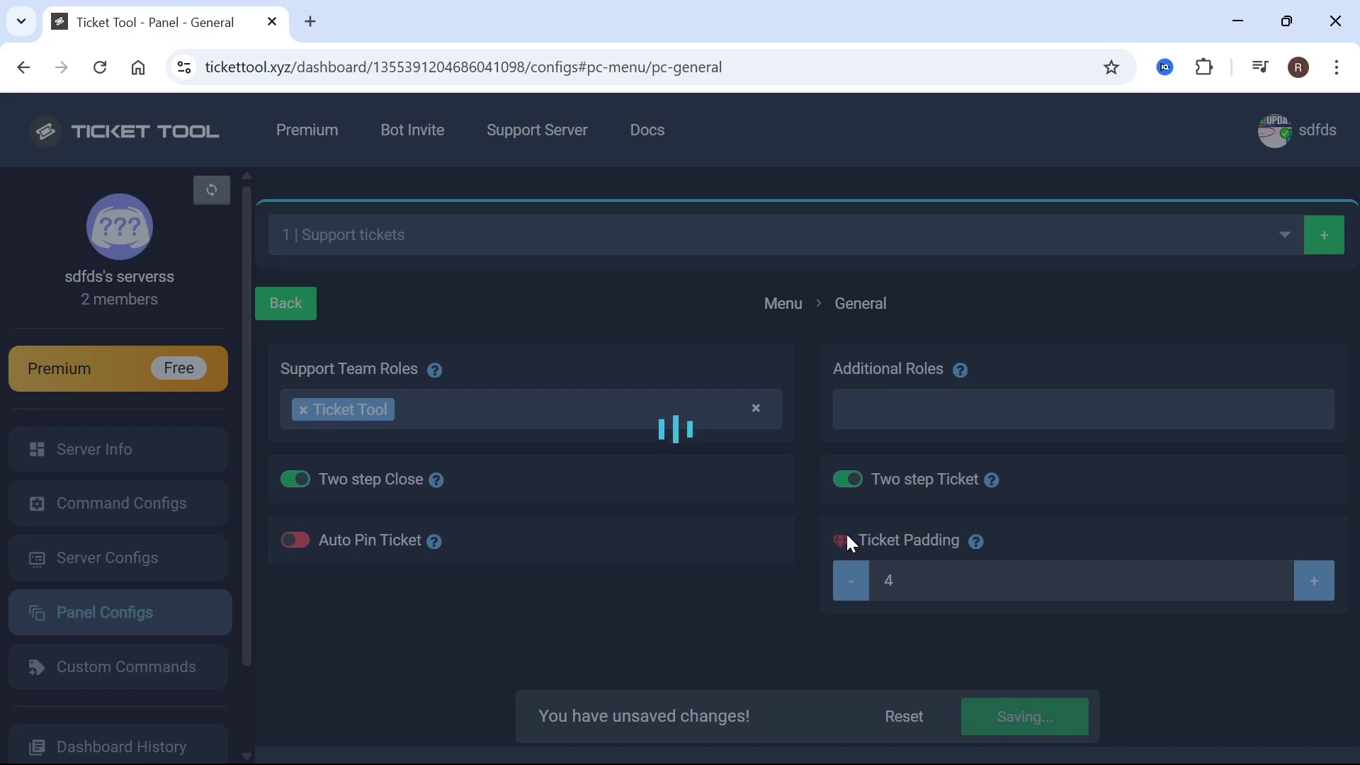
{"action": "left_click", "coordinate": [301, 312]}
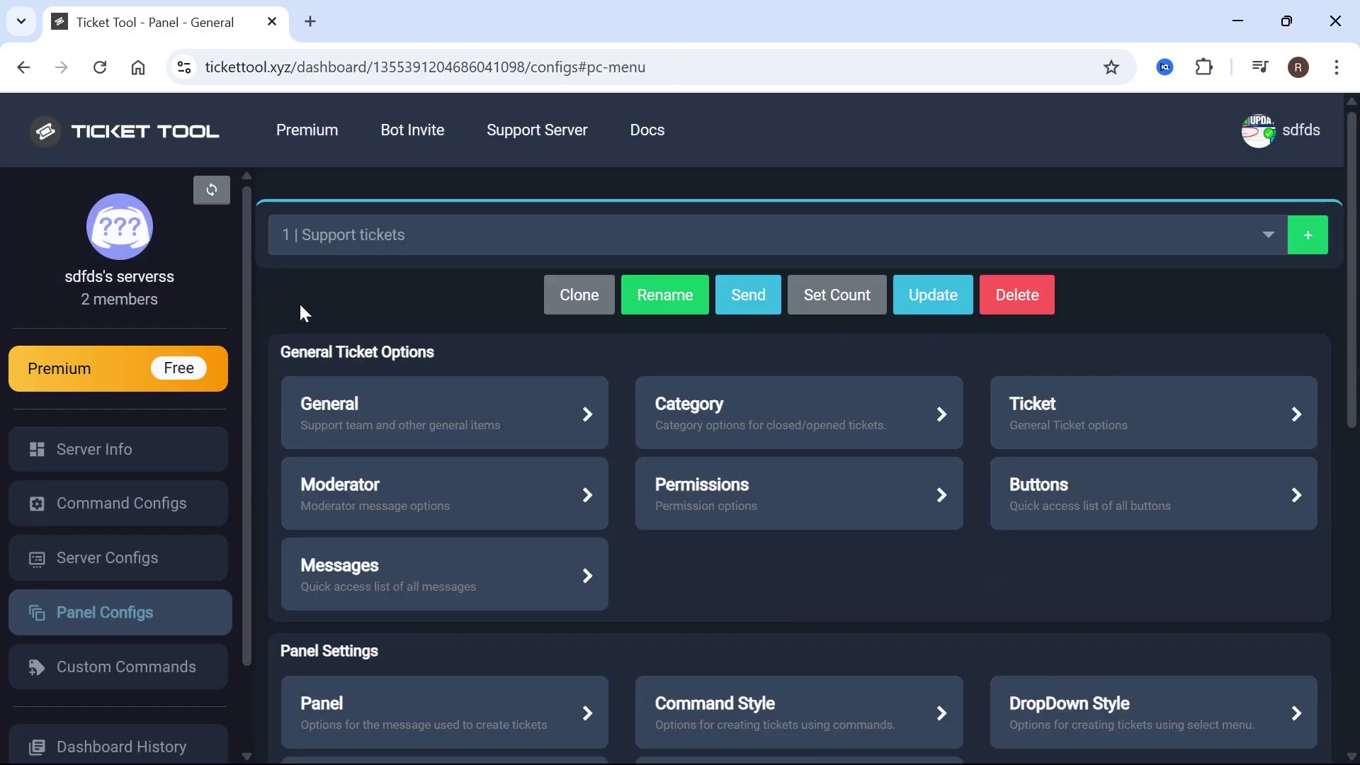
- Set the Category Created/Opened to Support and save the category setting
{"action": "left_click", "coordinate": [761, 416]}
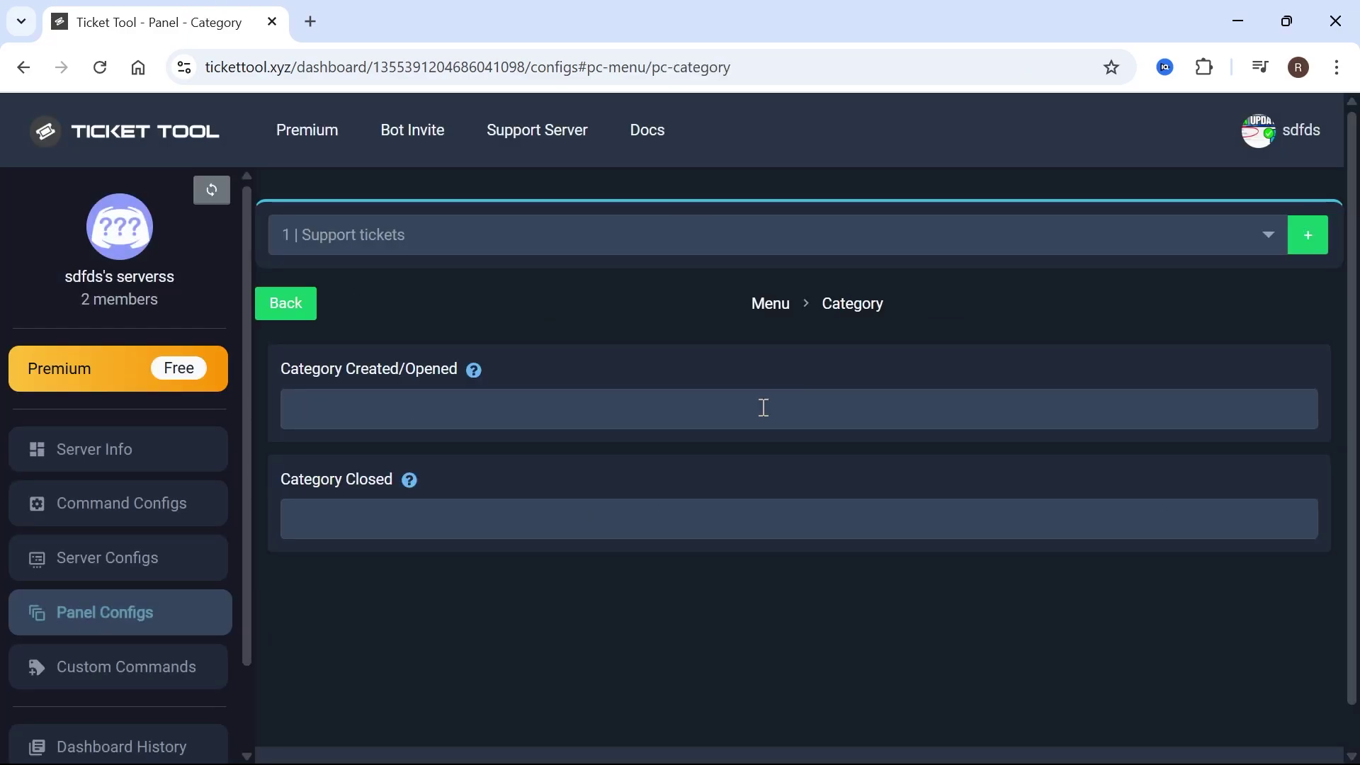
{"action": "left_click", "coordinate": [406, 407]}
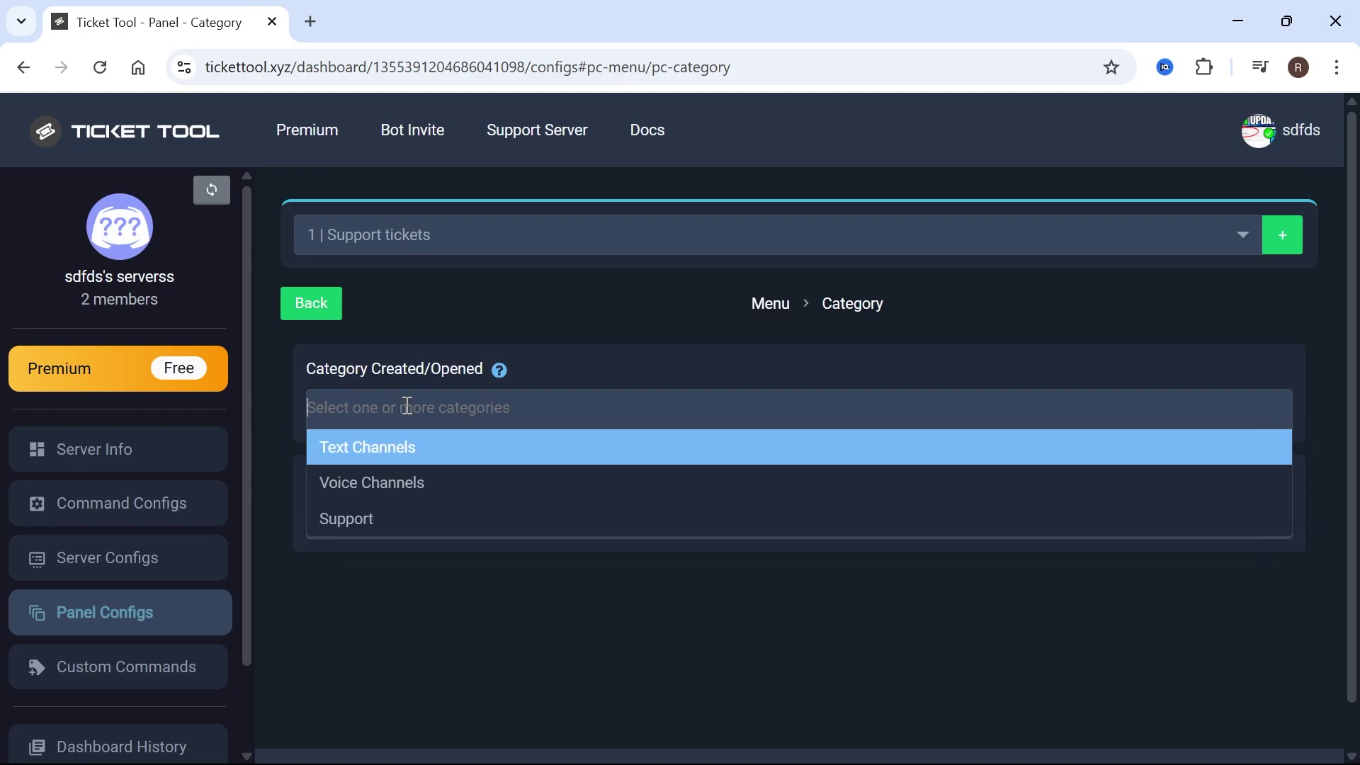
{"action": "left_click", "coordinate": [362, 530]}
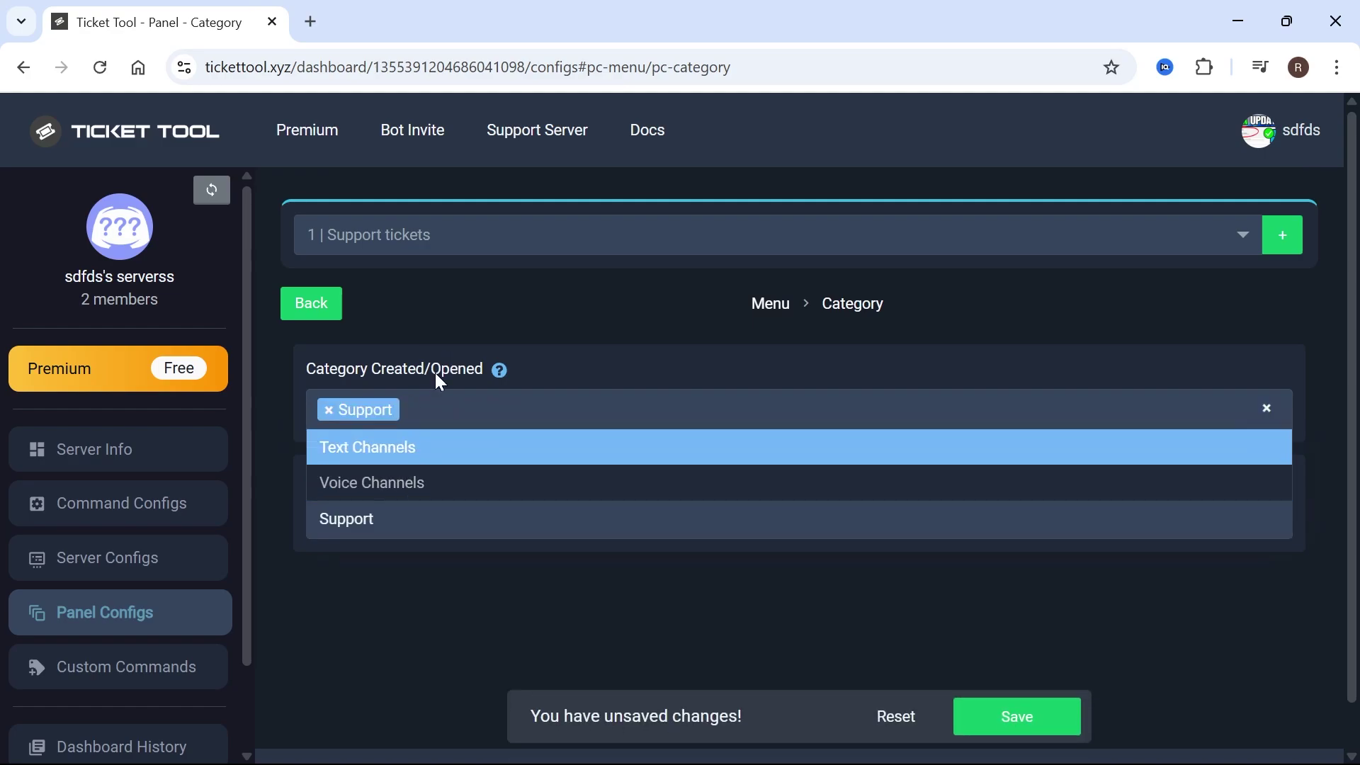
{"action": "left_click", "coordinate": [507, 315]}
{"action": "left_click", "coordinate": [1021, 720]}
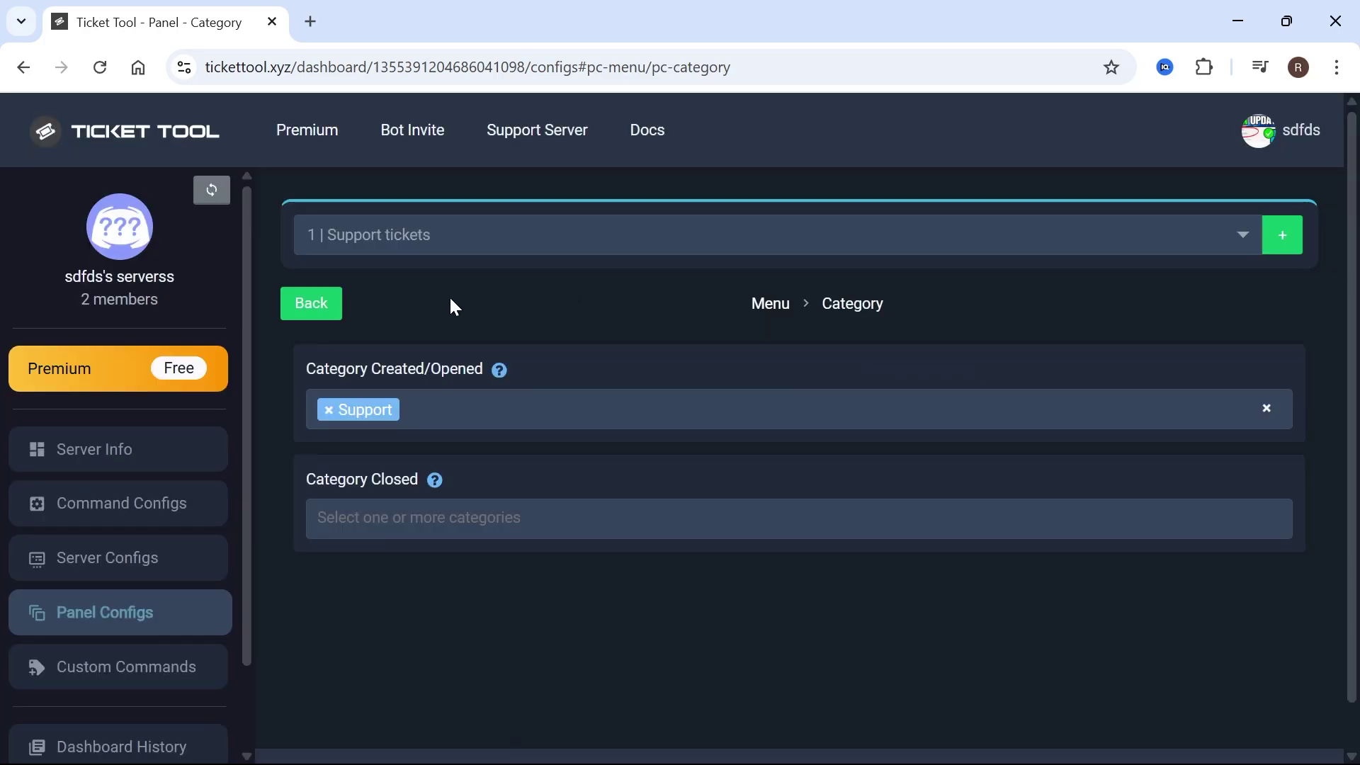
{"action": "left_click", "coordinate": [316, 306]}
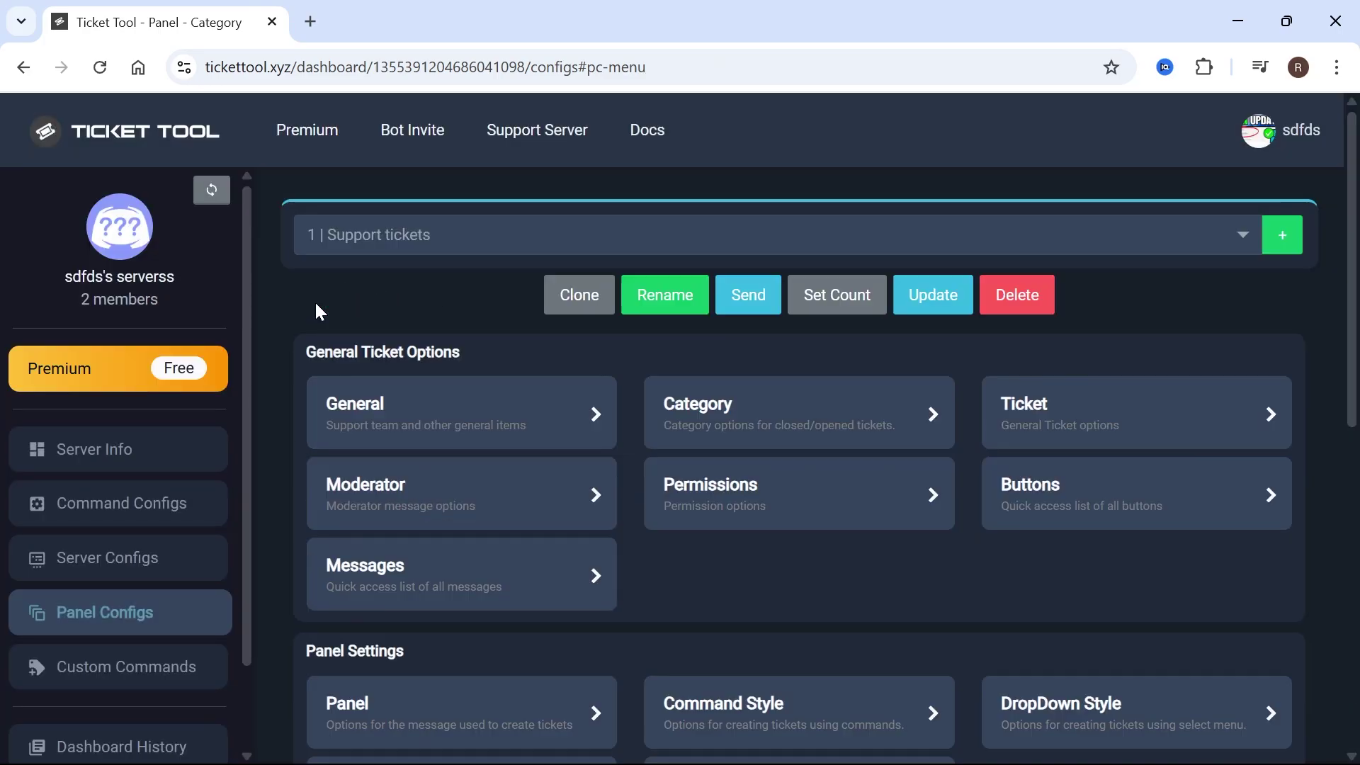
- Append 'Click the emoji to create a ticket.' to the panel message's embed description and save
{"action": "left_click", "coordinate": [414, 572]}
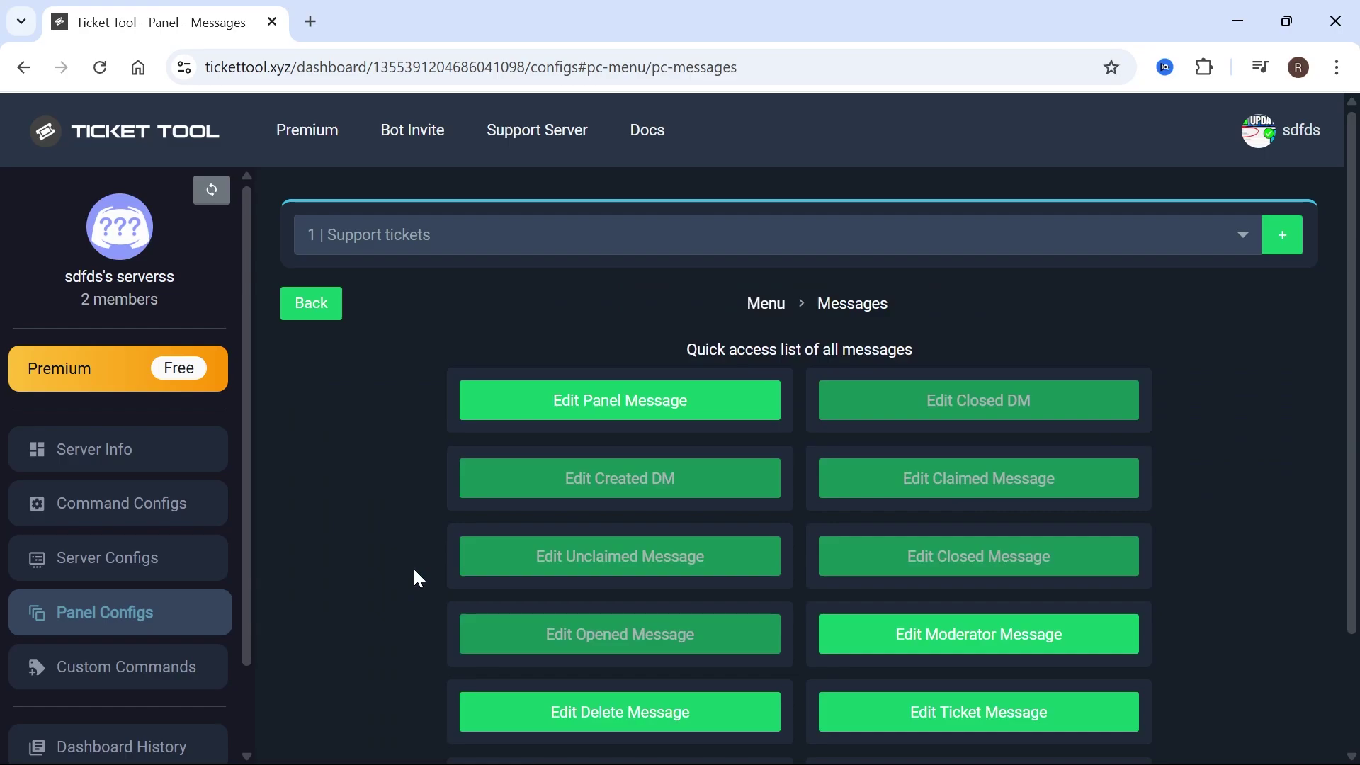
{"action": "left_click", "coordinate": [623, 402]}
{"action": "scroll", "coordinate": [638, 411], "scroll_direction": "down", "scroll_amount": 2}
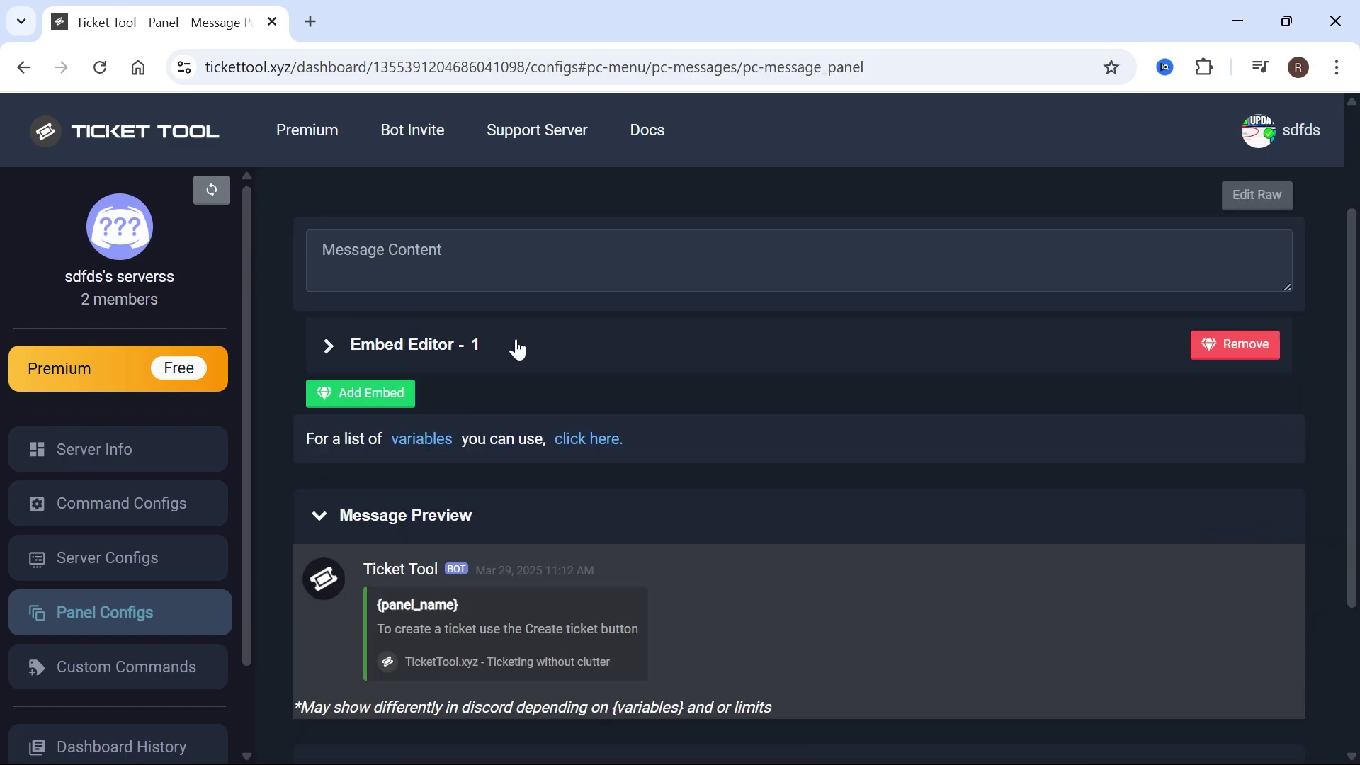
{"action": "left_click", "coordinate": [330, 348]}
{"action": "left_click", "coordinate": [594, 547]}
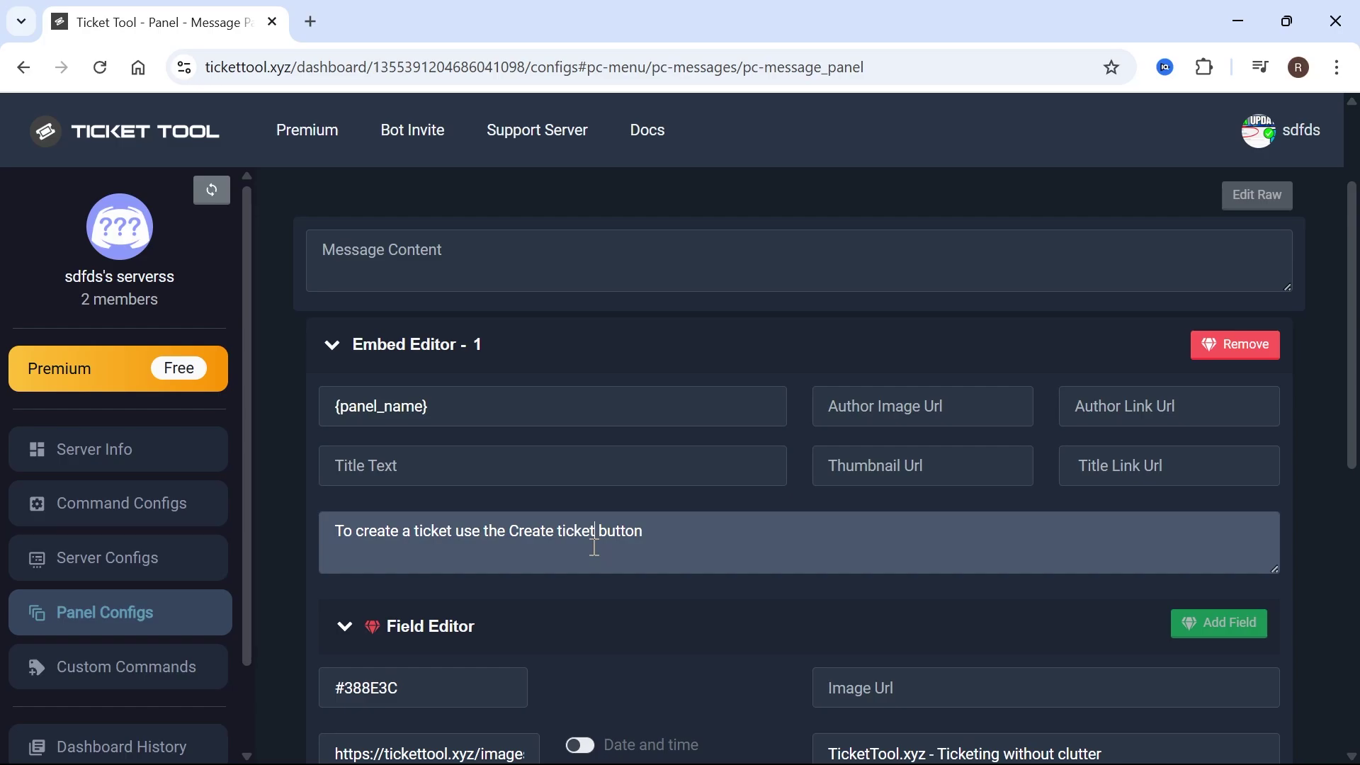
{"action": "scroll", "coordinate": [593, 544], "scroll_direction": "down", "scroll_amount": 2}
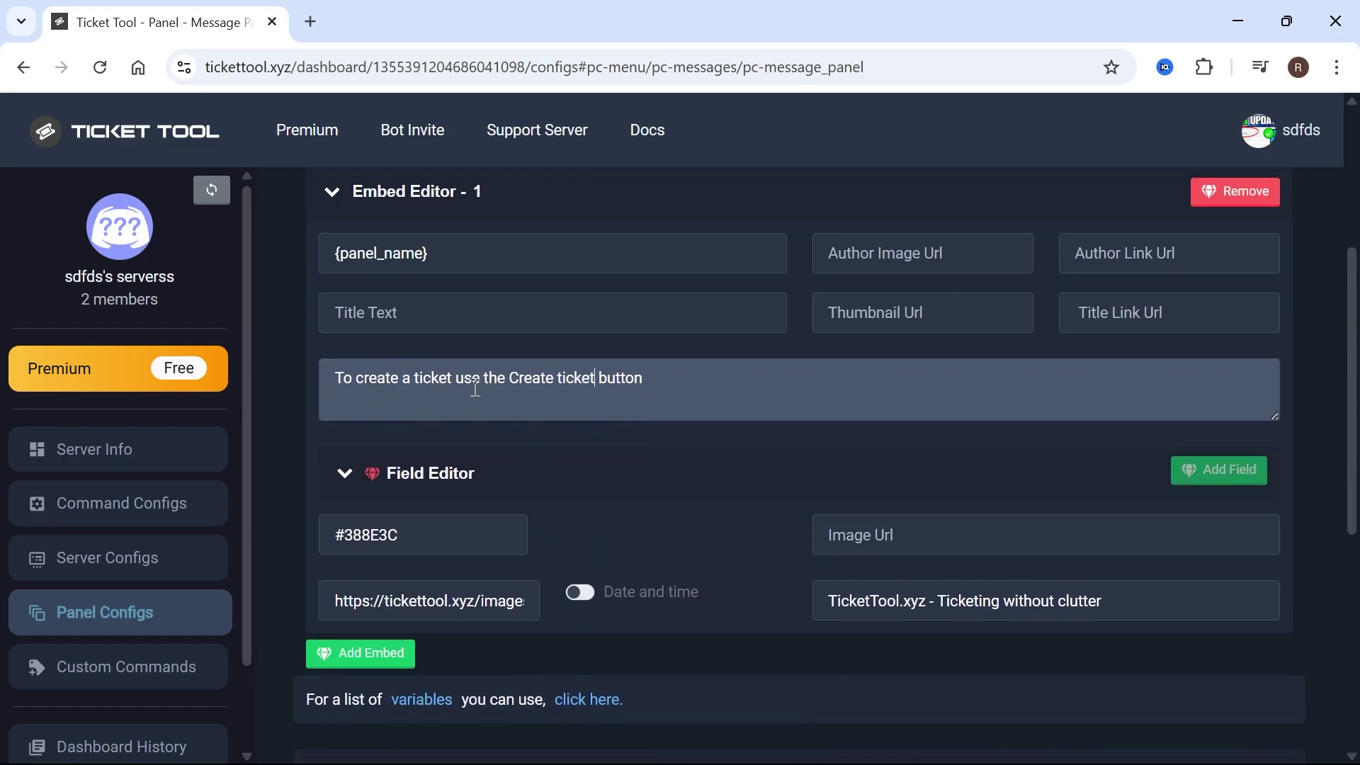
{"action": "scroll", "coordinate": [473, 385], "scroll_direction": "up", "scroll_amount": 1}
{"action": "type", "text": "."}
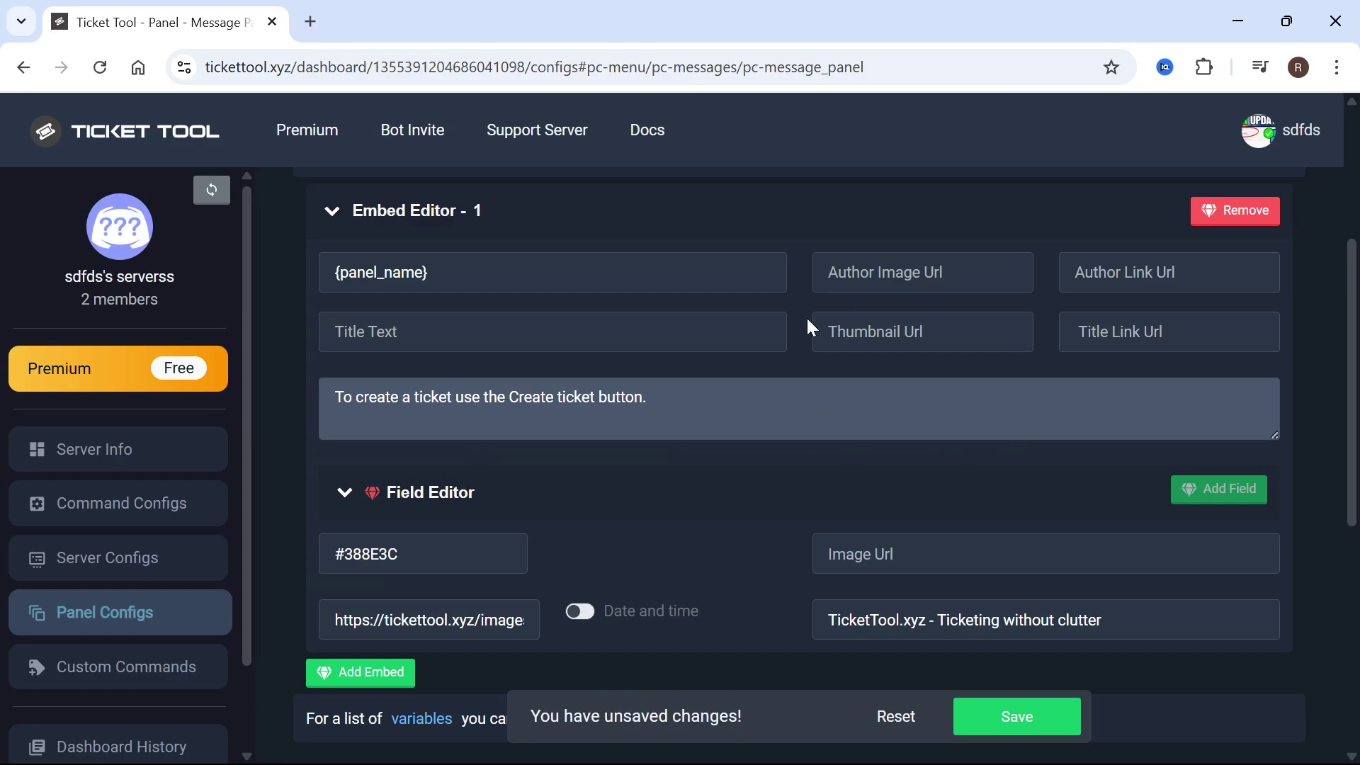
{"action": "type", "text": "Click the 📧 emoji to create a ticket."}
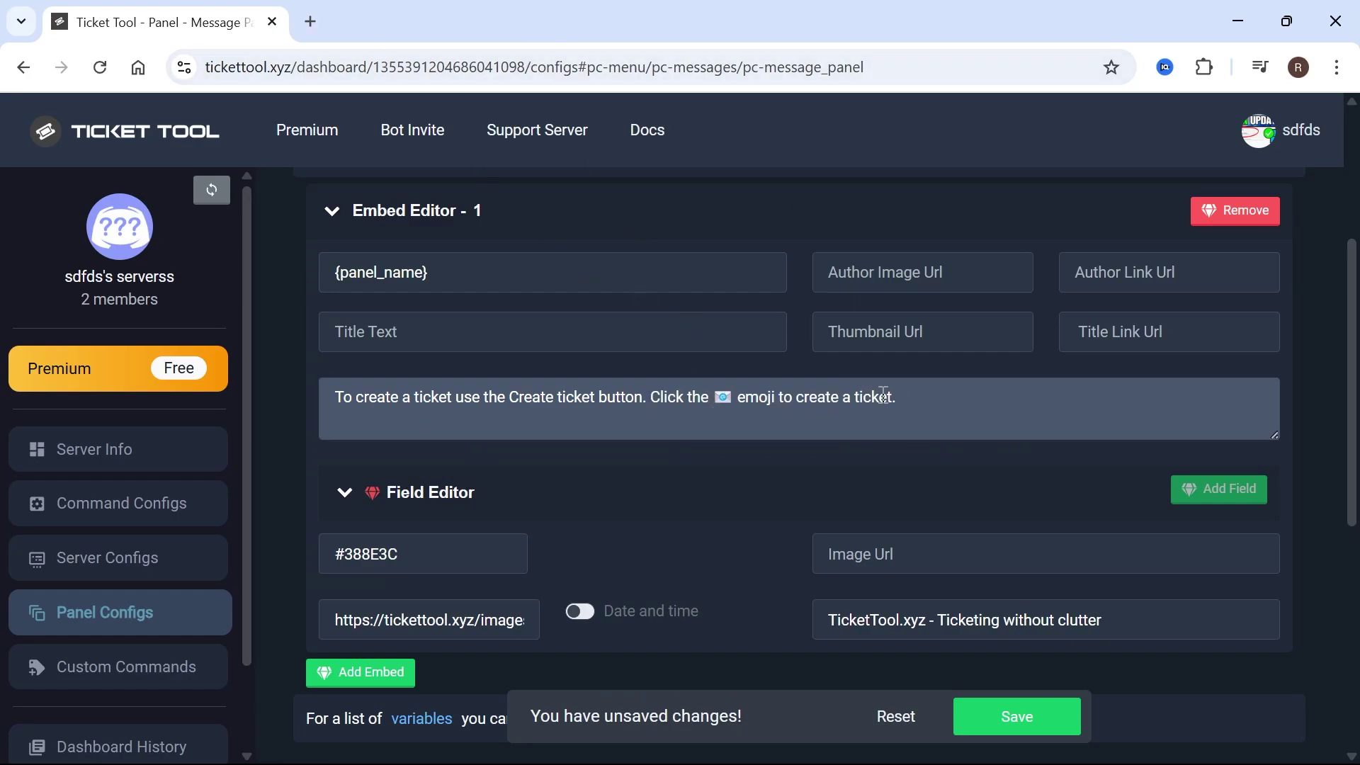
{"action": "left_click", "coordinate": [1000, 718]}
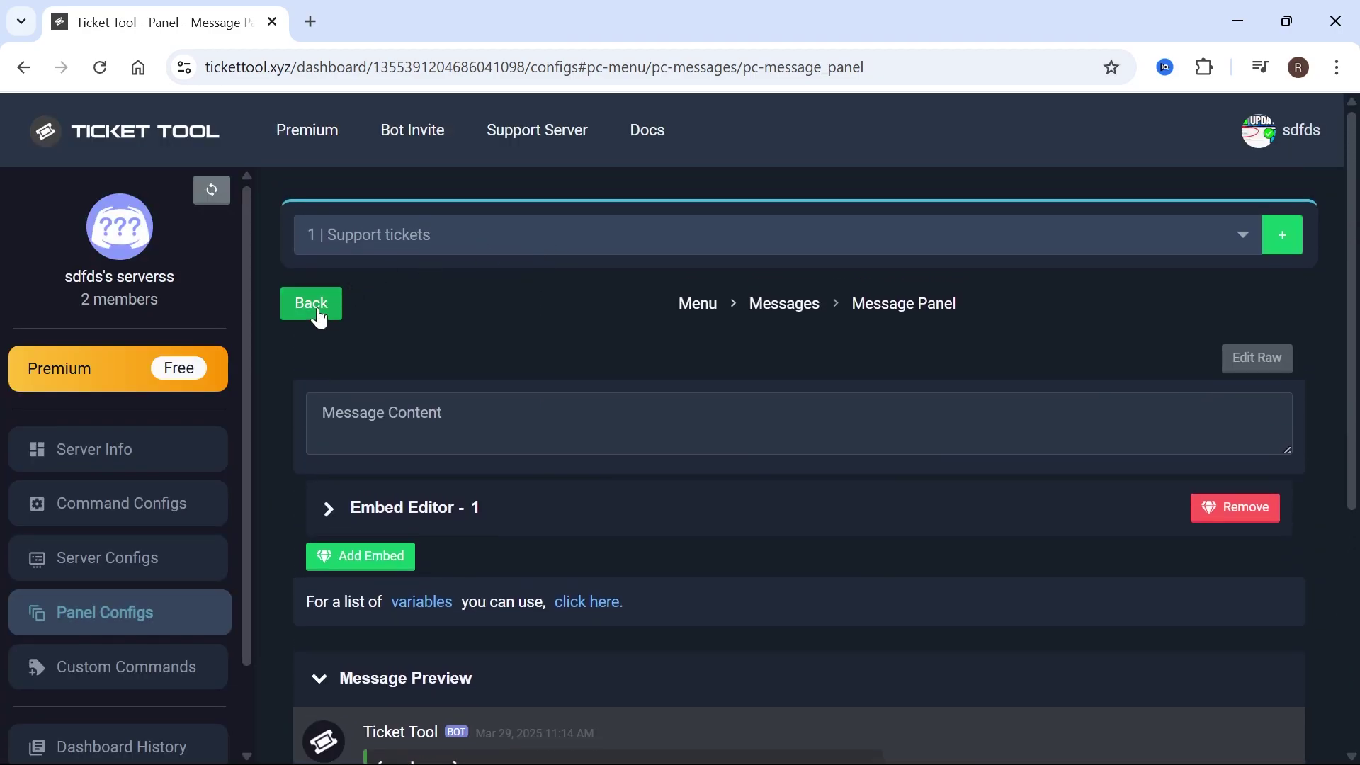
{"action": "left_click", "coordinate": [316, 313]}
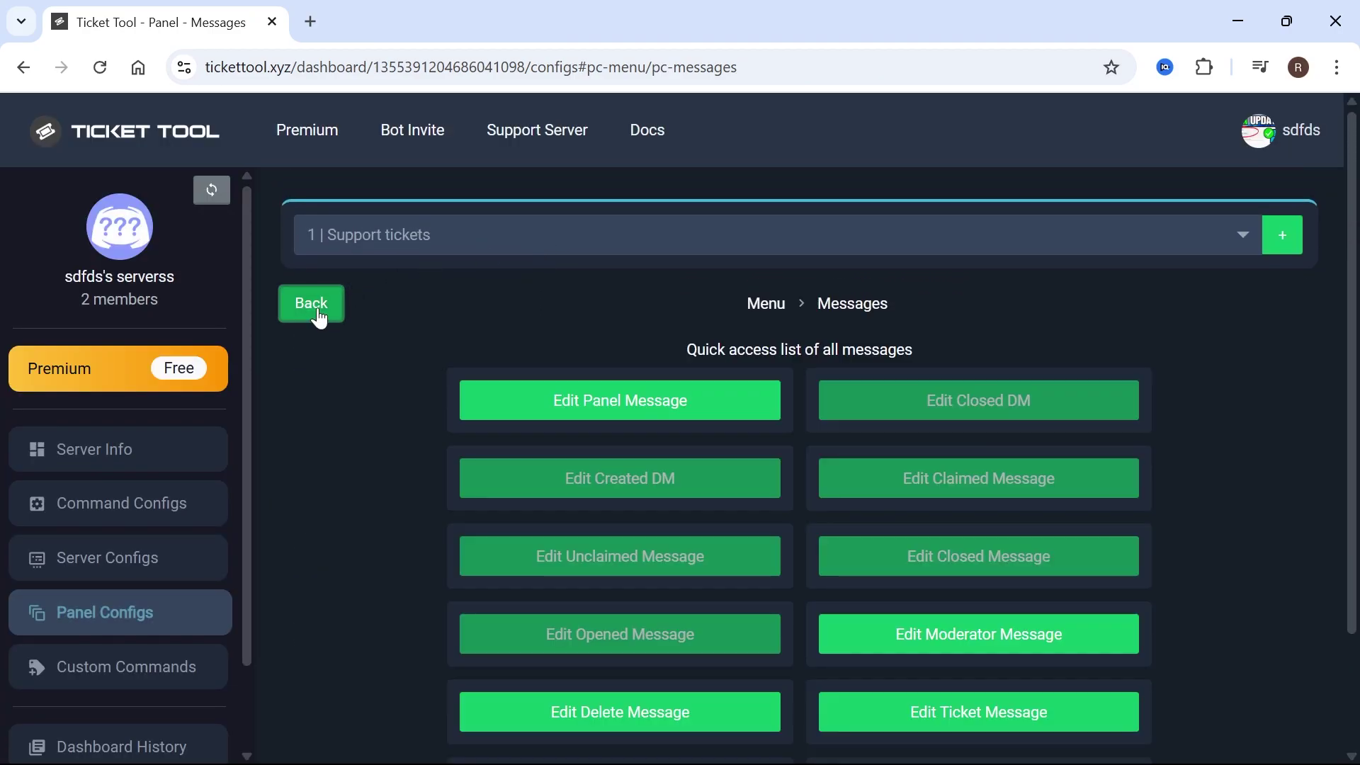
{"action": "left_click", "coordinate": [312, 303]}
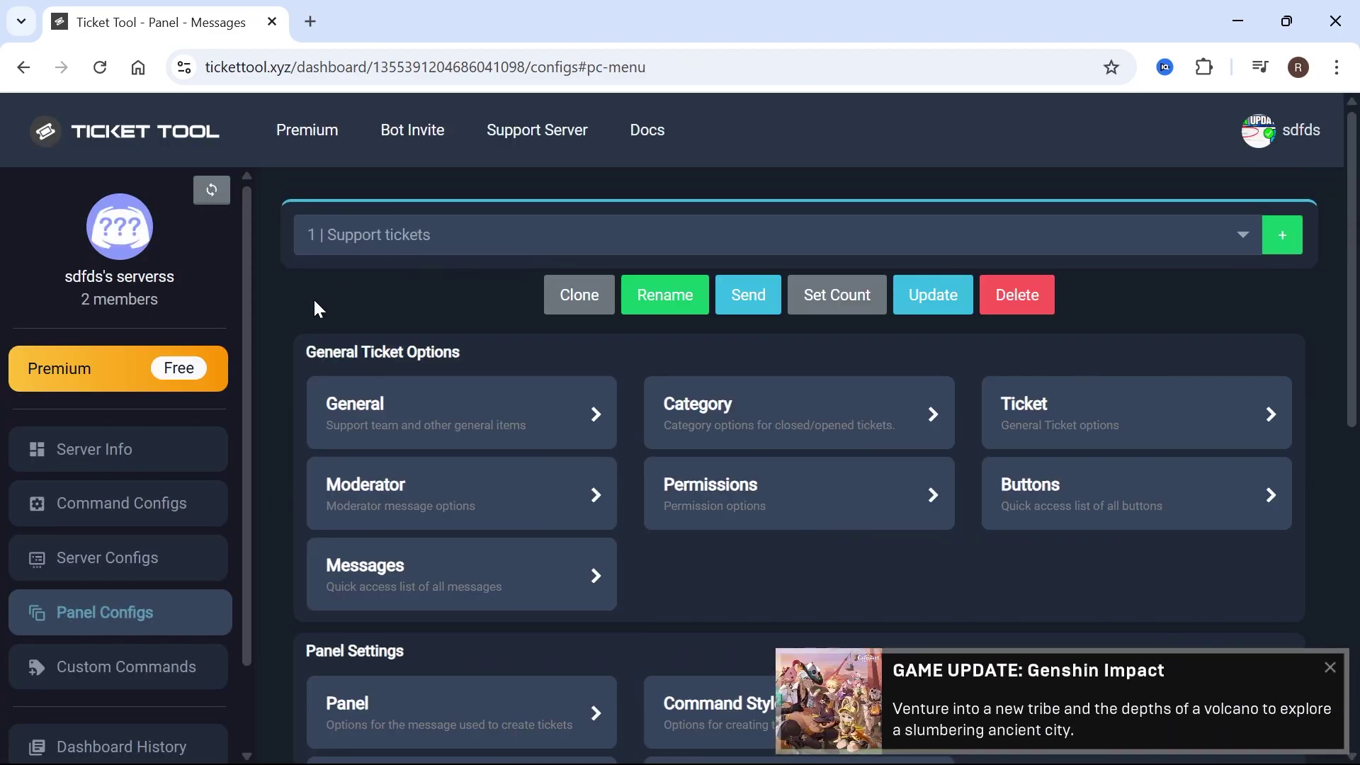
- Enable Read Message History in Ticket Owner permissions for opened tickets and save
{"action": "left_click", "coordinate": [745, 502]}
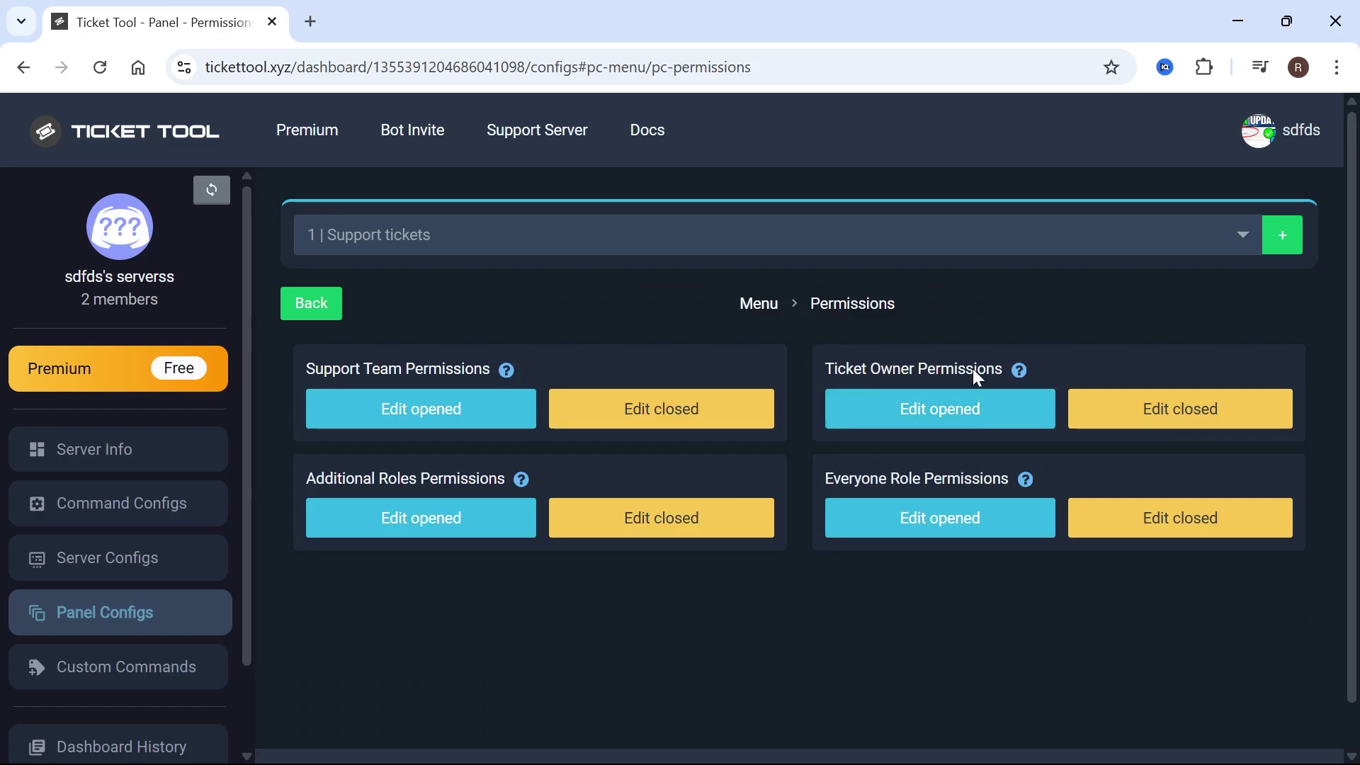
{"action": "left_click", "coordinate": [940, 409]}
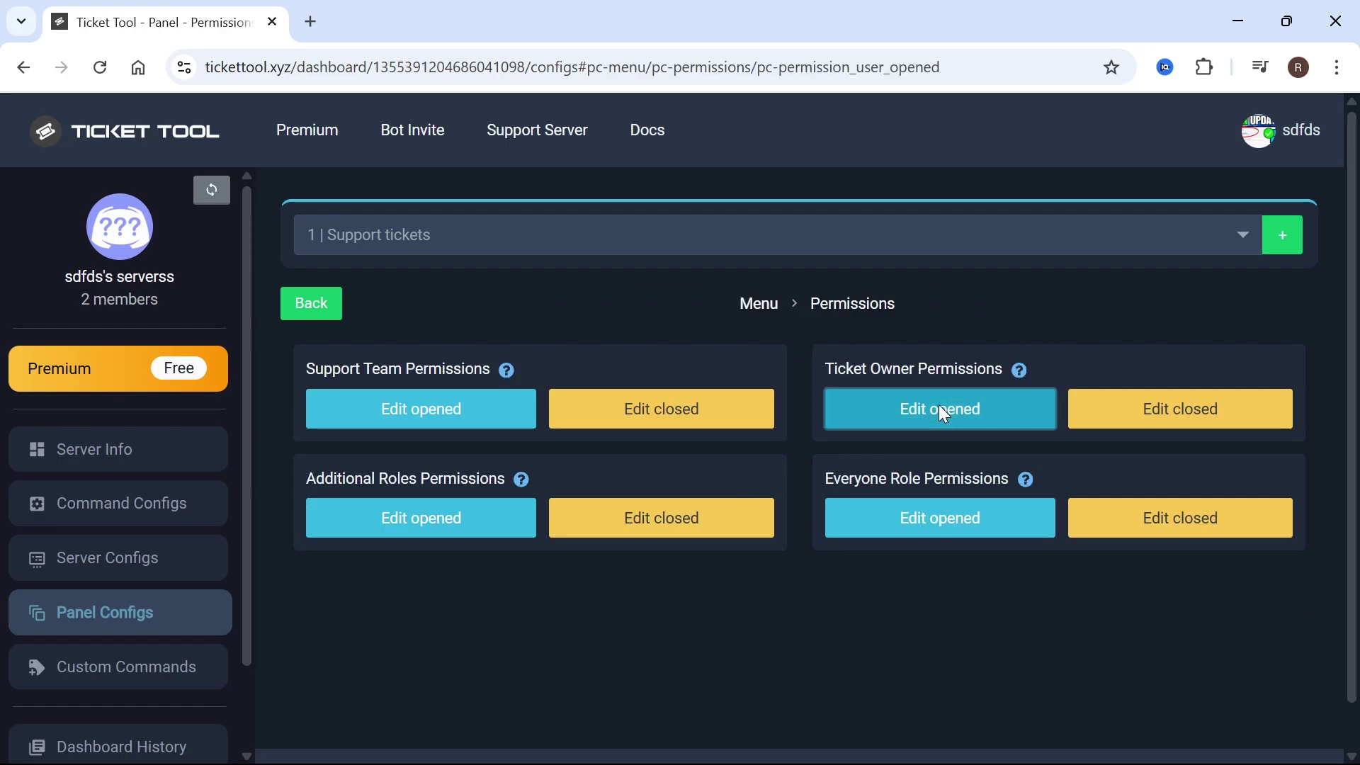
{"action": "scroll", "coordinate": [834, 401], "scroll_direction": "down", "scroll_amount": 5}
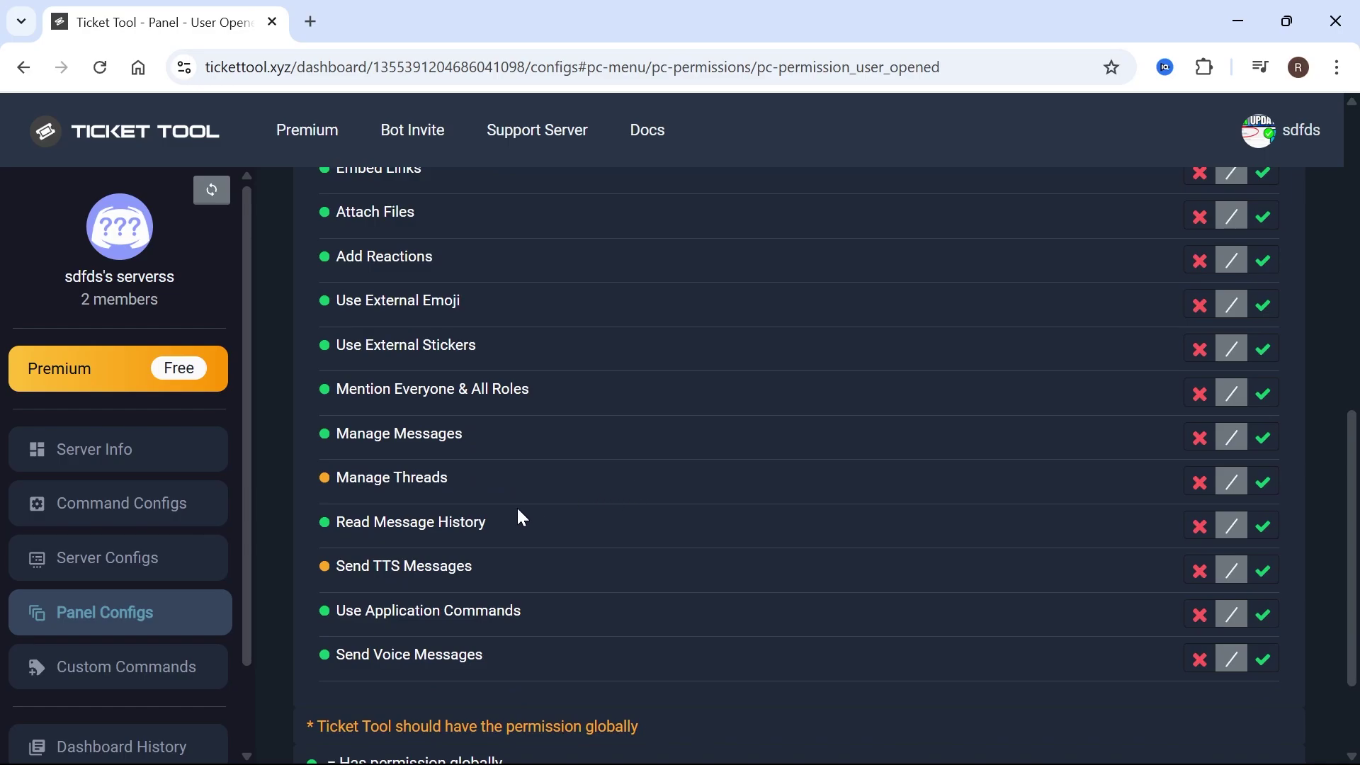
{"action": "left_click", "coordinate": [1264, 525]}
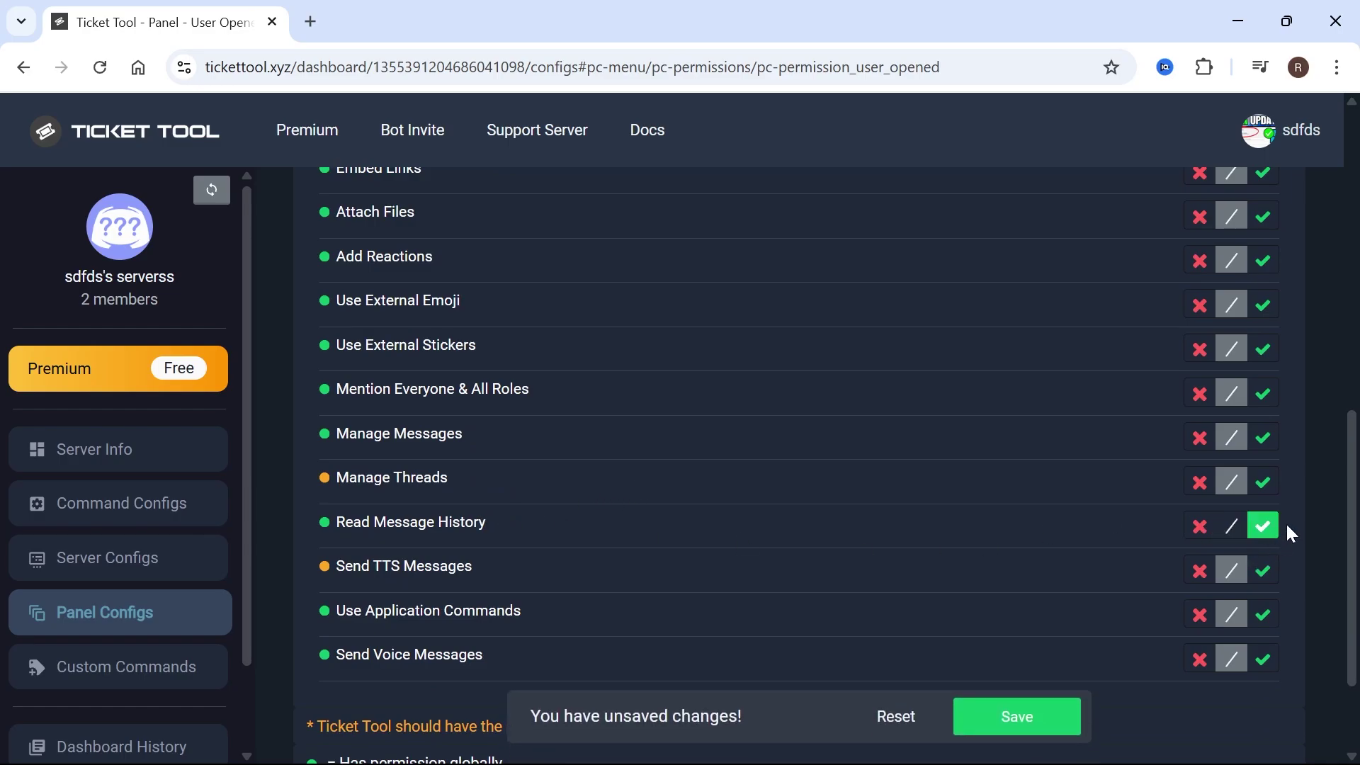
{"action": "left_click", "coordinate": [1032, 736]}
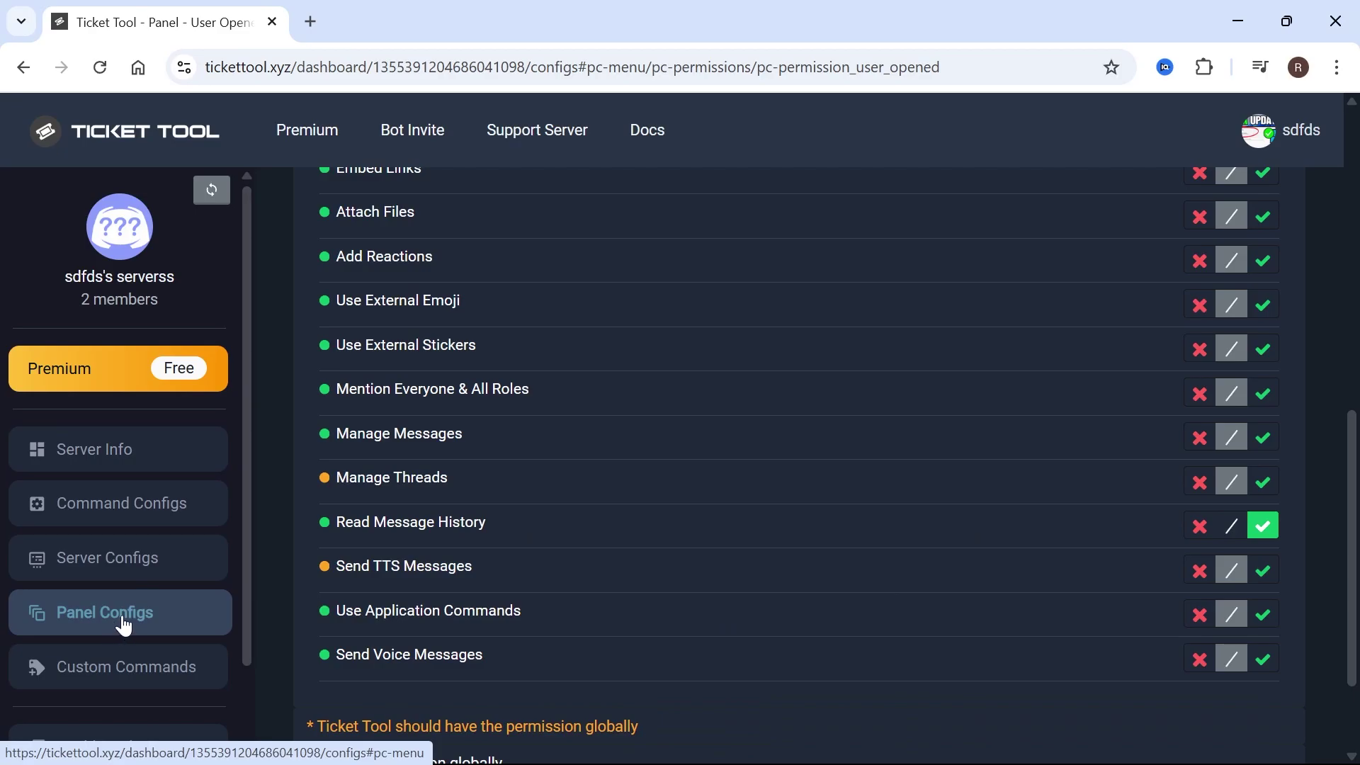
{"action": "left_click", "coordinate": [123, 624]}
{"action": "scroll", "coordinate": [508, 421], "scroll_direction": "up", "scroll_amount": 10}
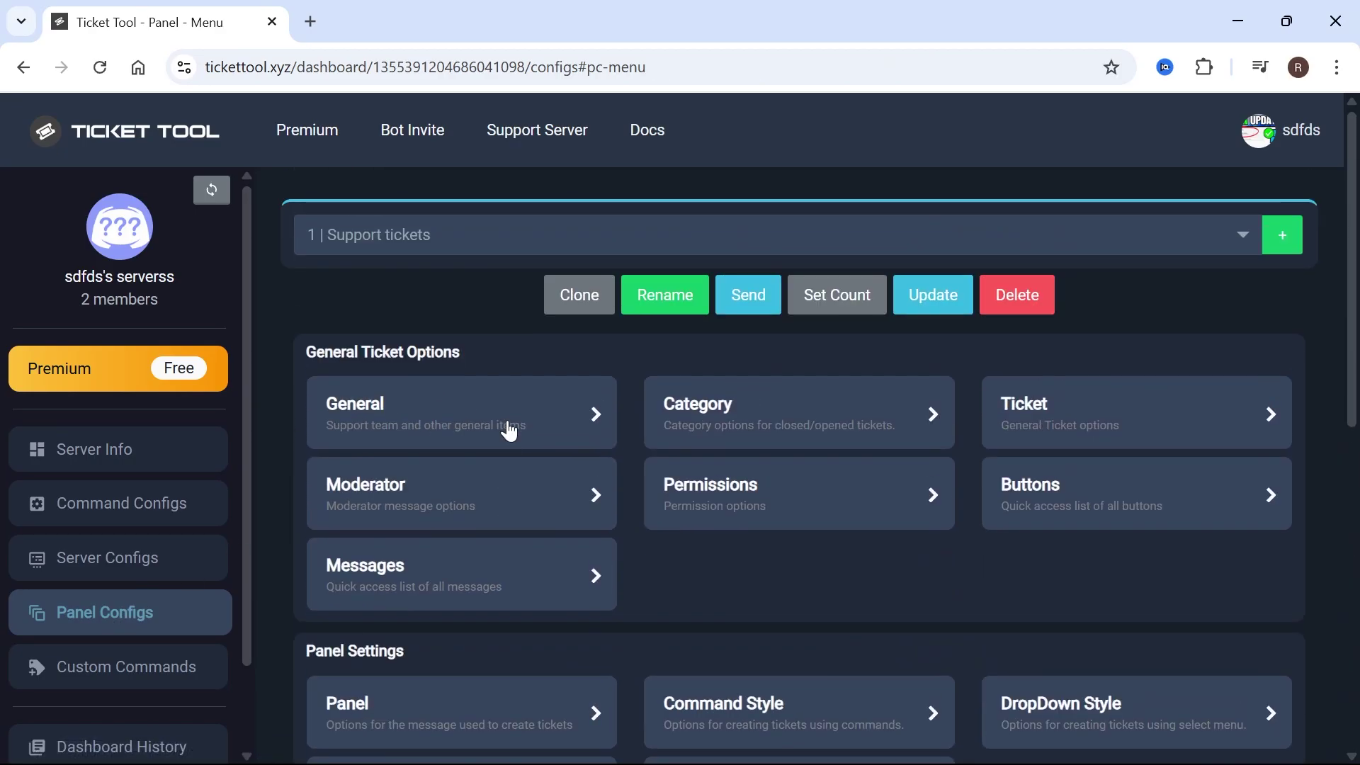
- Send the Support tickets panel to #support-tickets and view it in Discord
{"action": "left_click", "coordinate": [745, 304]}
{"action": "left_click", "coordinate": [737, 500]}
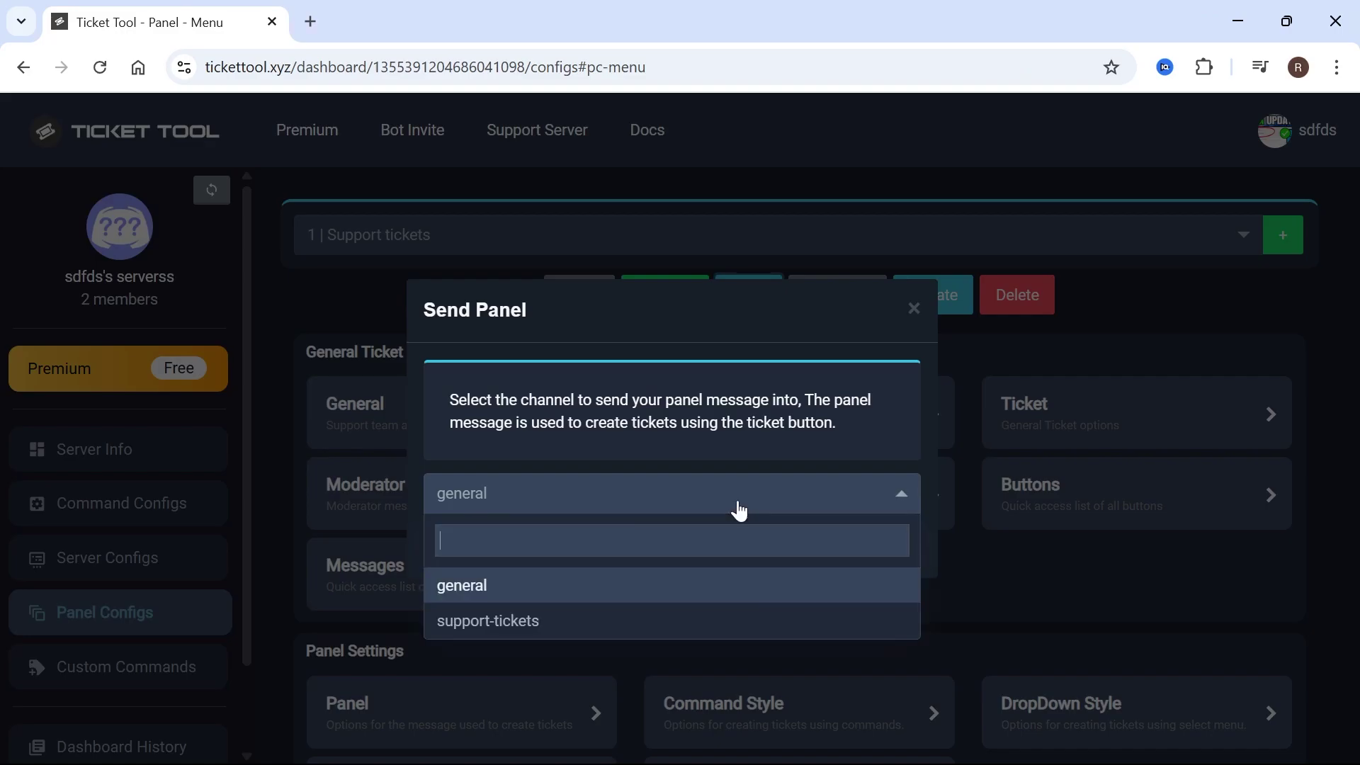
{"action": "left_click", "coordinate": [505, 621]}
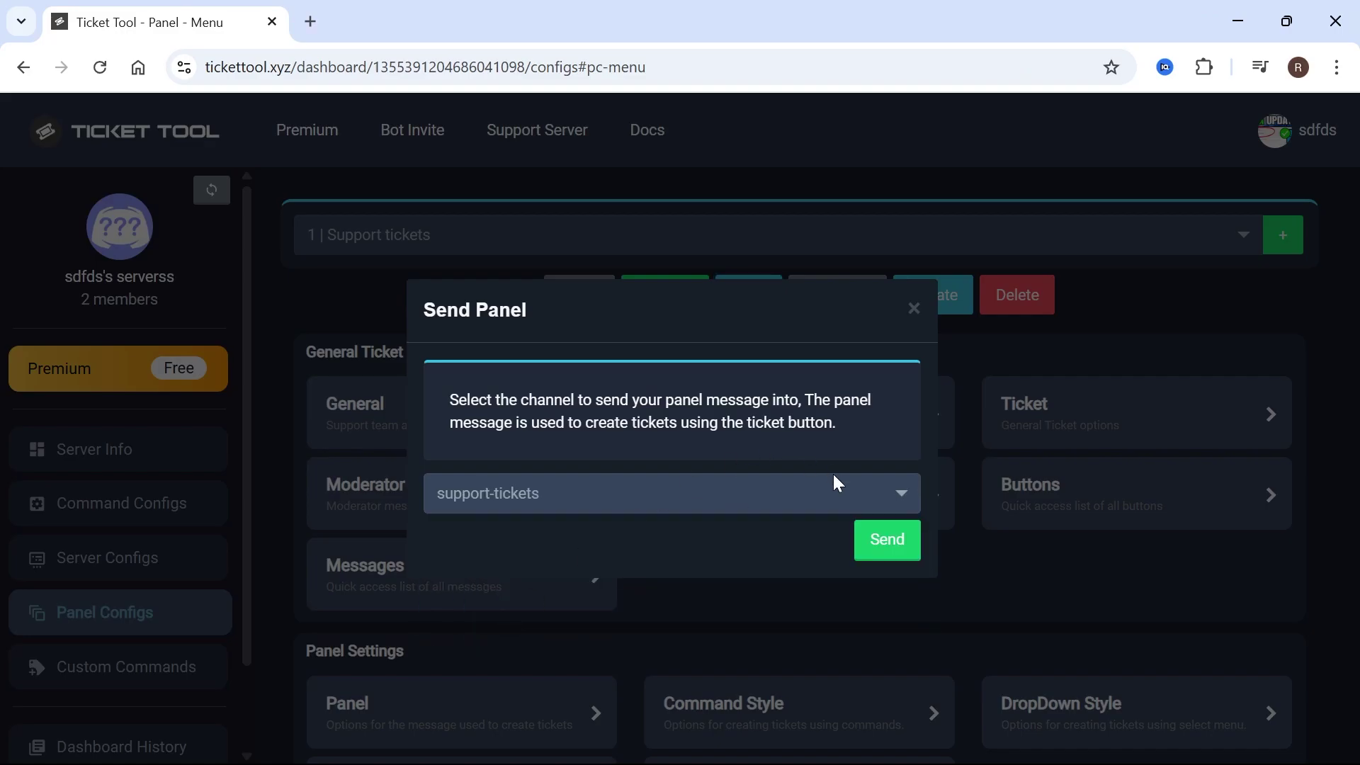
{"action": "left_click", "coordinate": [876, 544]}
{"action": "left_click", "coordinate": [847, 740]}
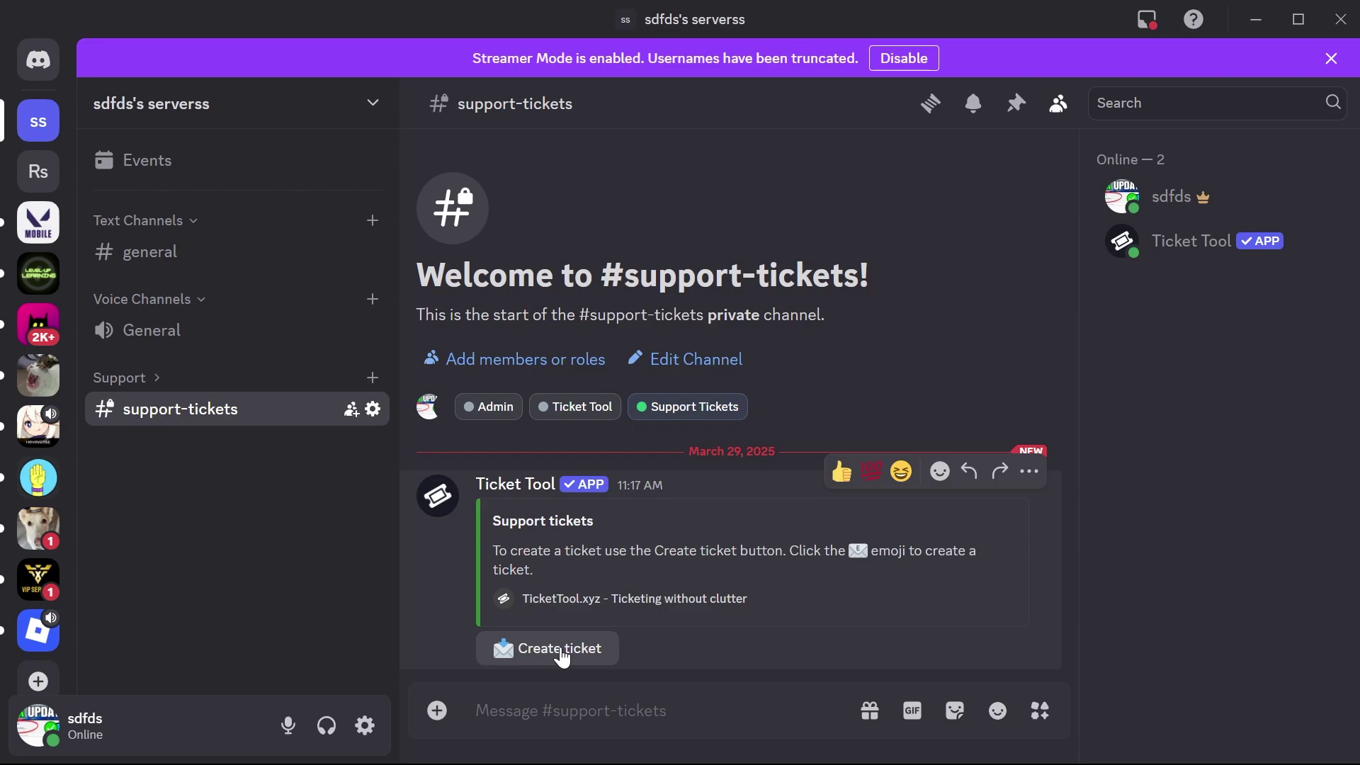
- Press Create ticket on the panel and open the new #ticket-0001 channel
{"action": "left_click", "coordinate": [563, 657]}
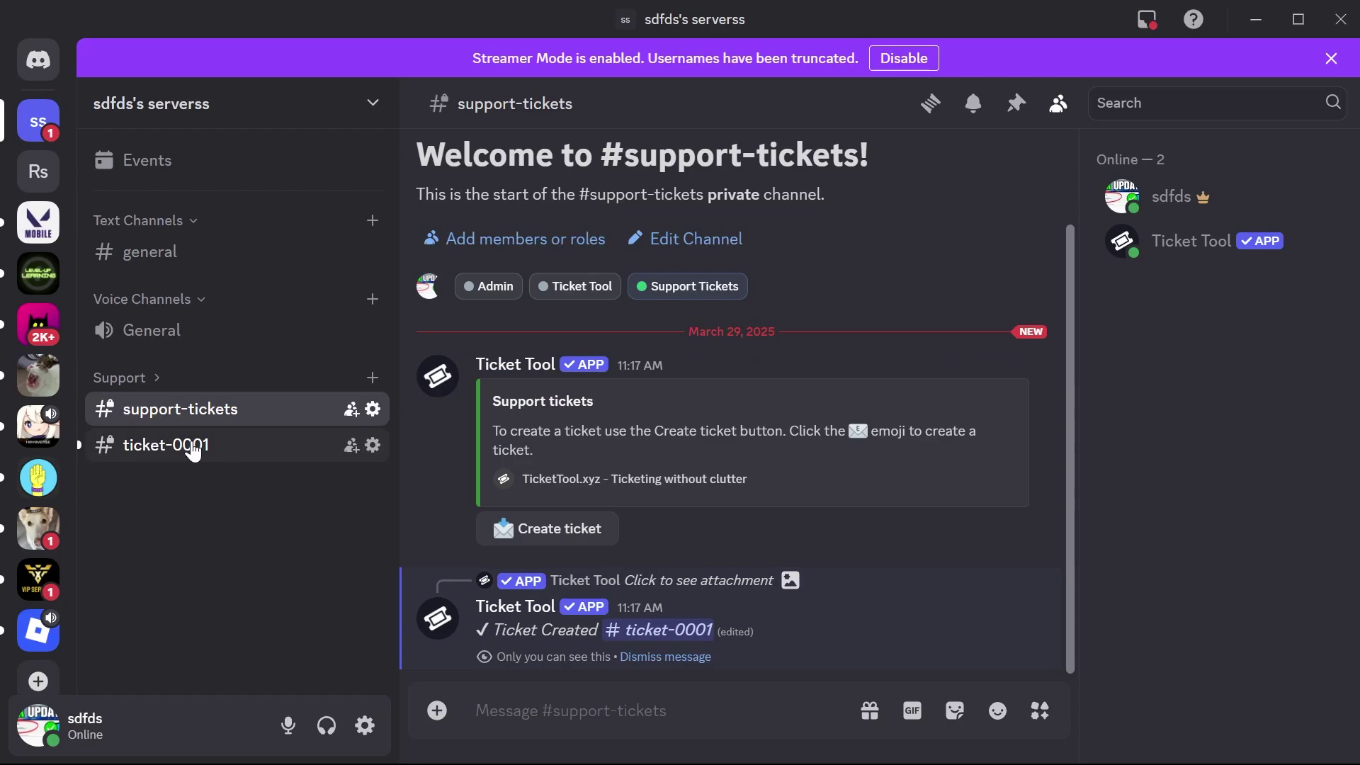
{"action": "left_click", "coordinate": [191, 446]}
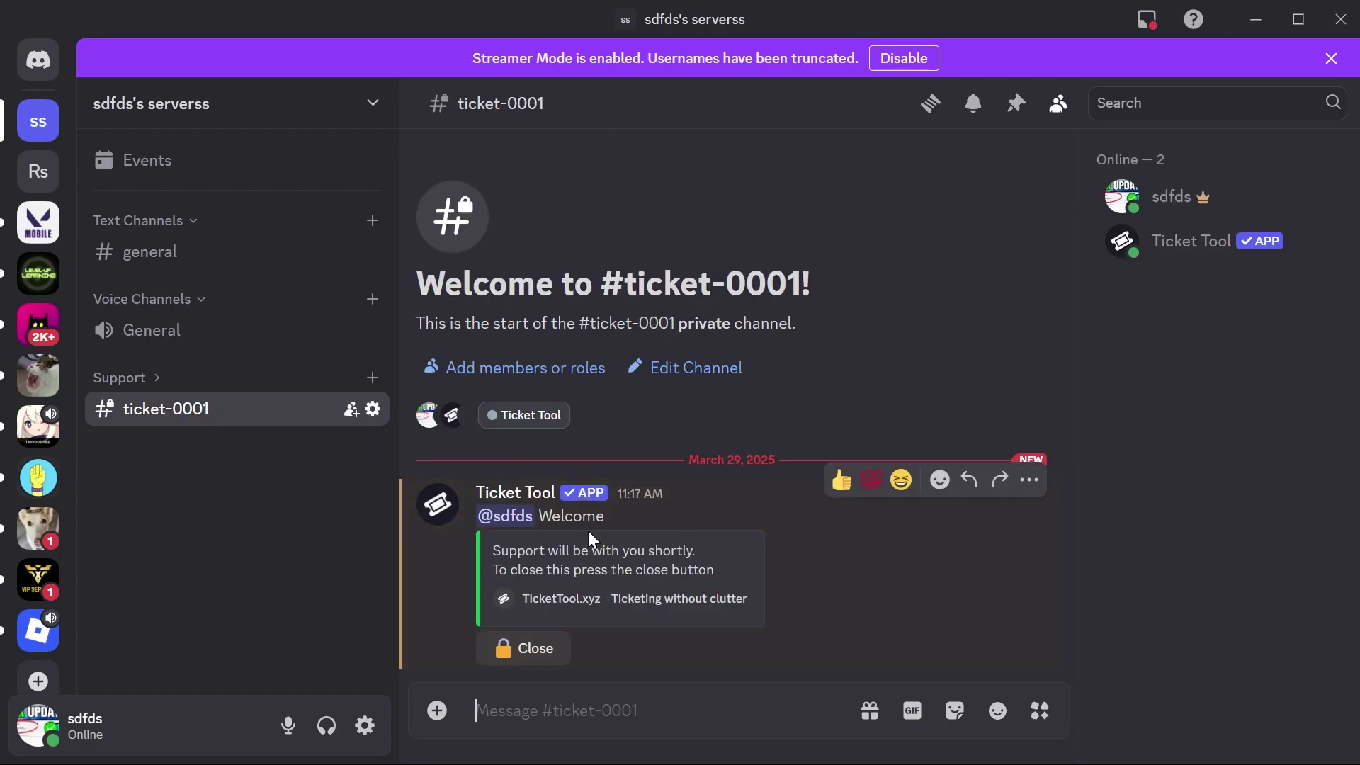